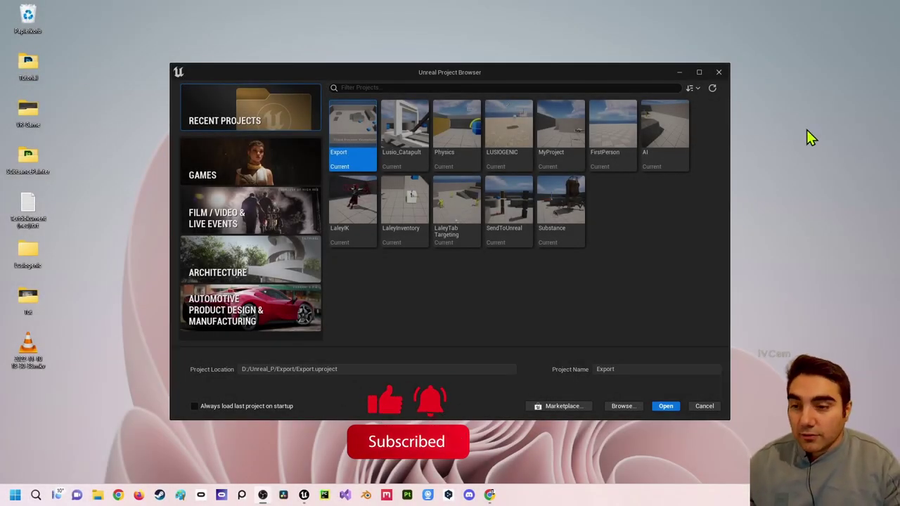
Preview the Games templates: First Person, Third Person, Top Down, Virtual Reality, Handheld AR, Vehicle.
click(267, 147)
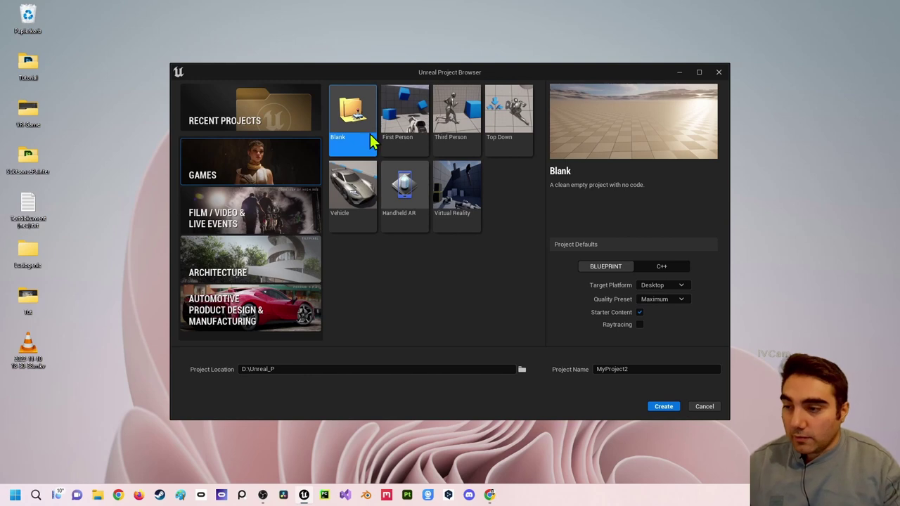
click(410, 129)
click(462, 136)
click(502, 135)
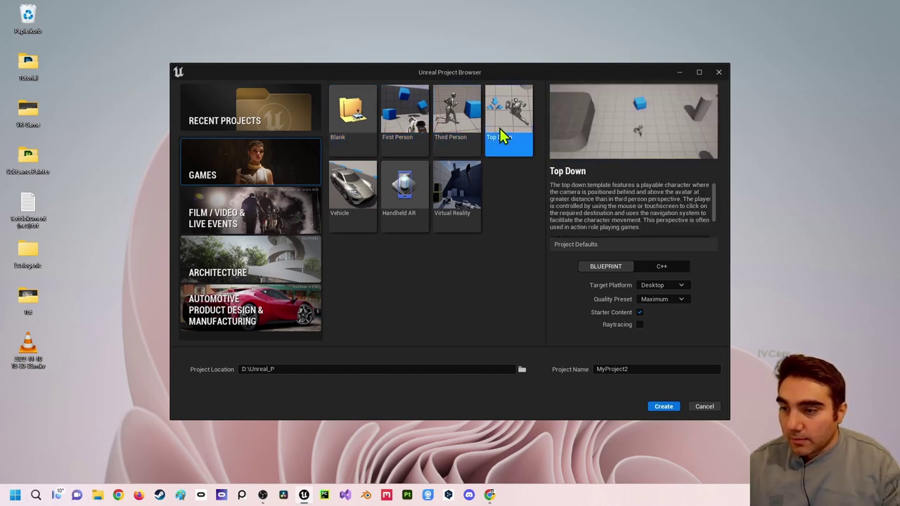
click(457, 190)
click(408, 183)
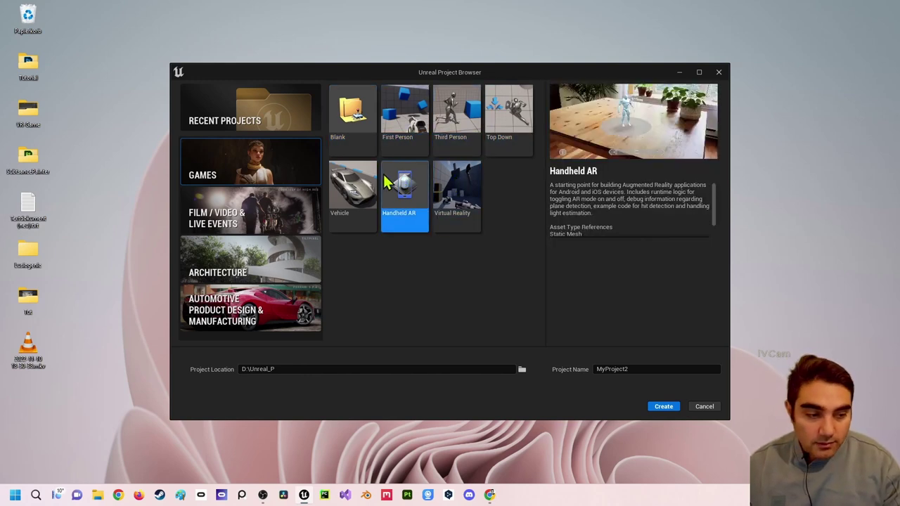
click(362, 188)
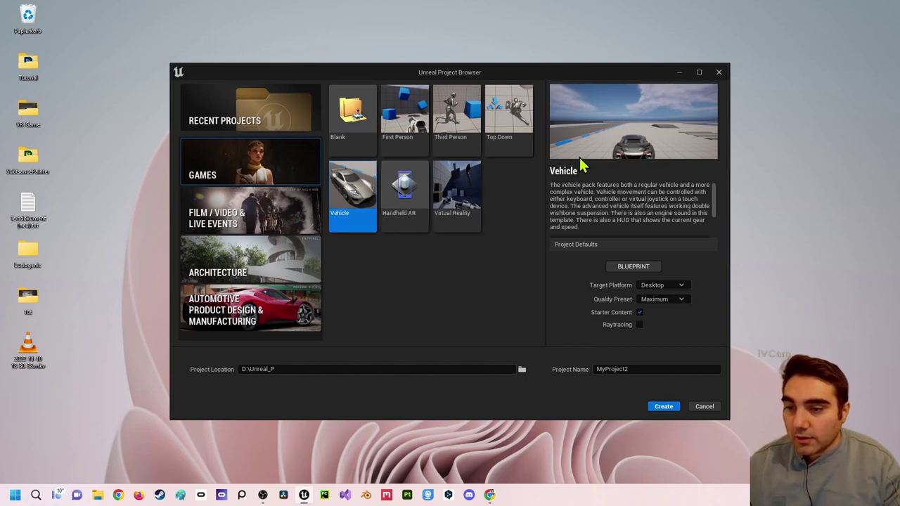
Pick the Blank template and create a Blueprint project named FPS.
click(399, 127)
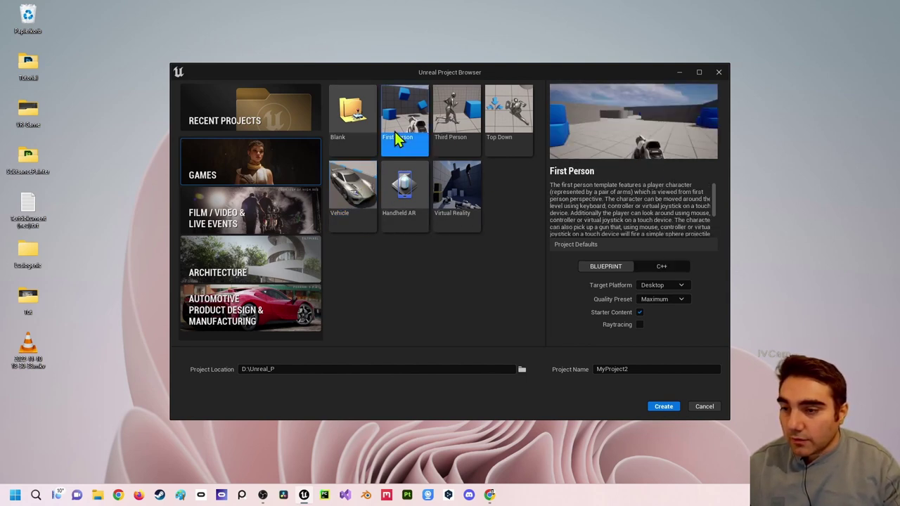
click(355, 133)
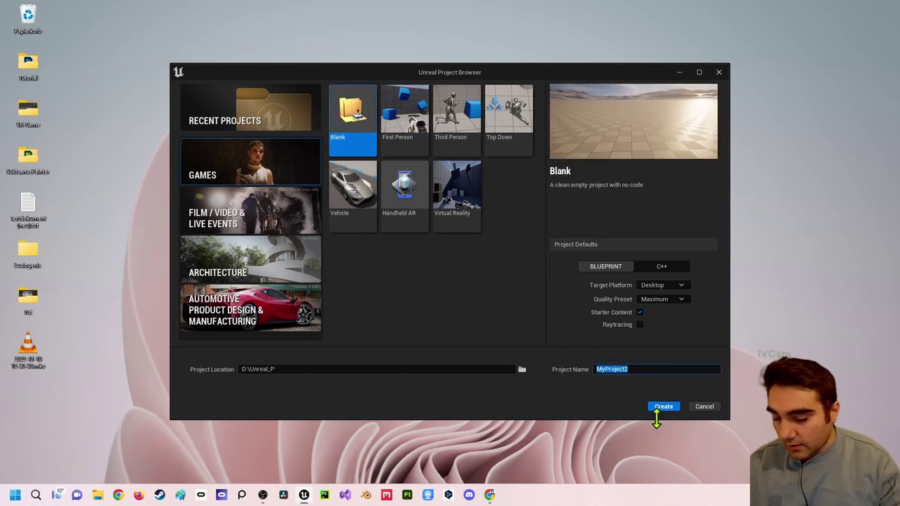
text(FPS)
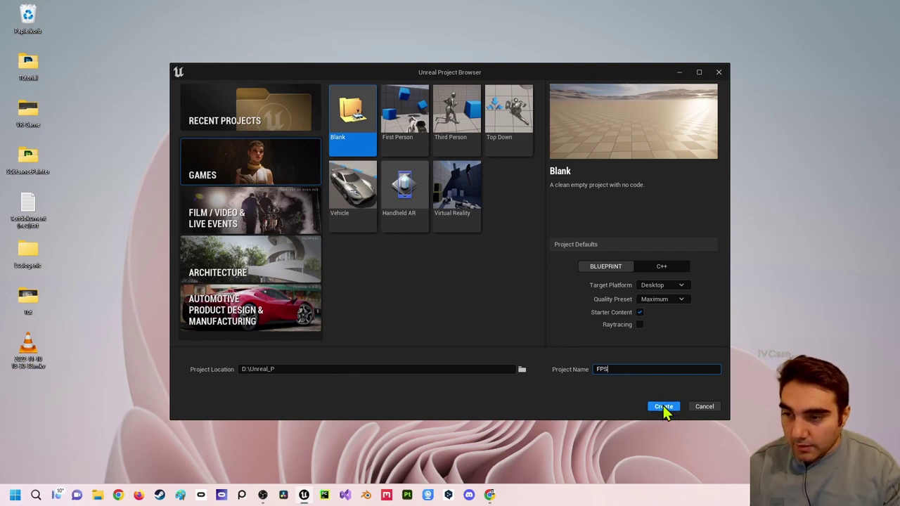
click(665, 409)
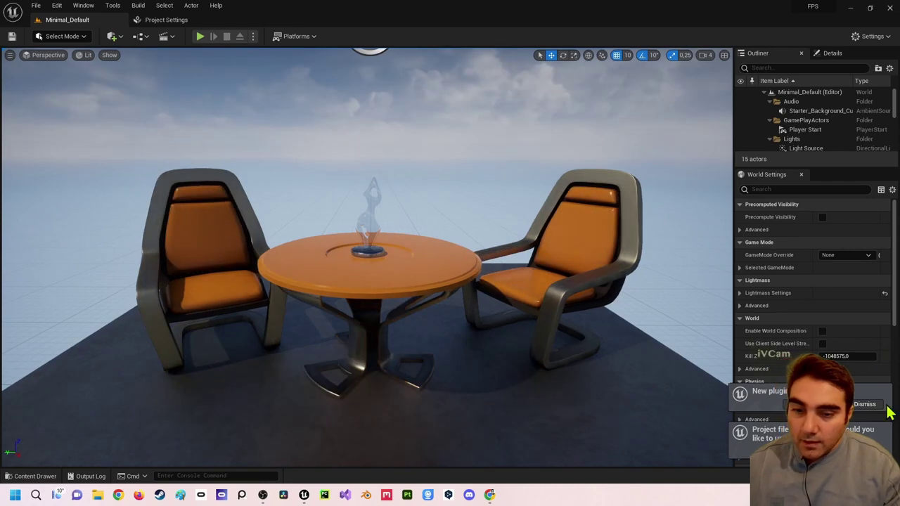
Dismiss the plugin notice, create a new Basic level, and close Project Settings.
click(884, 406)
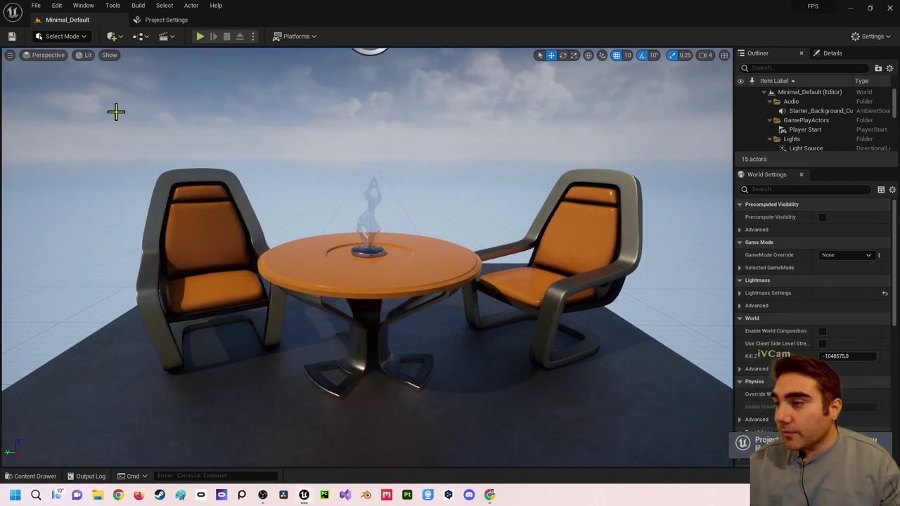
click(35, 6)
click(58, 32)
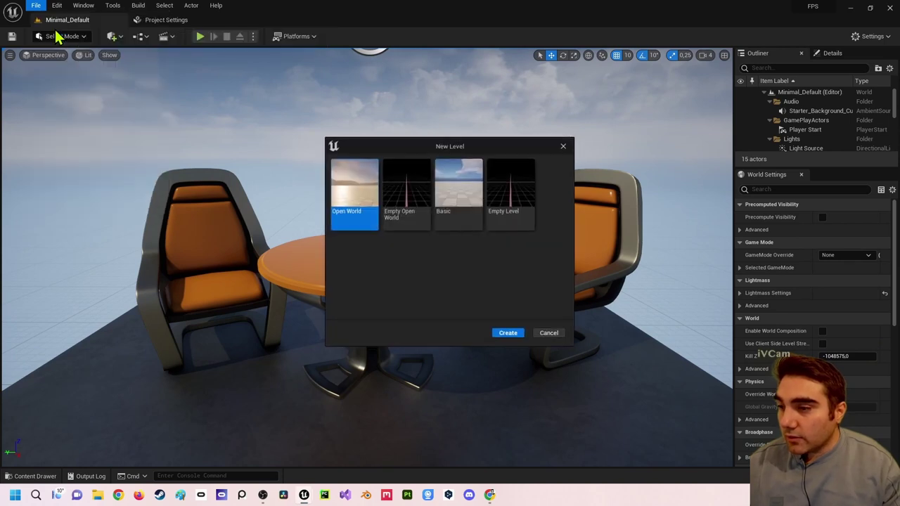
click(471, 217)
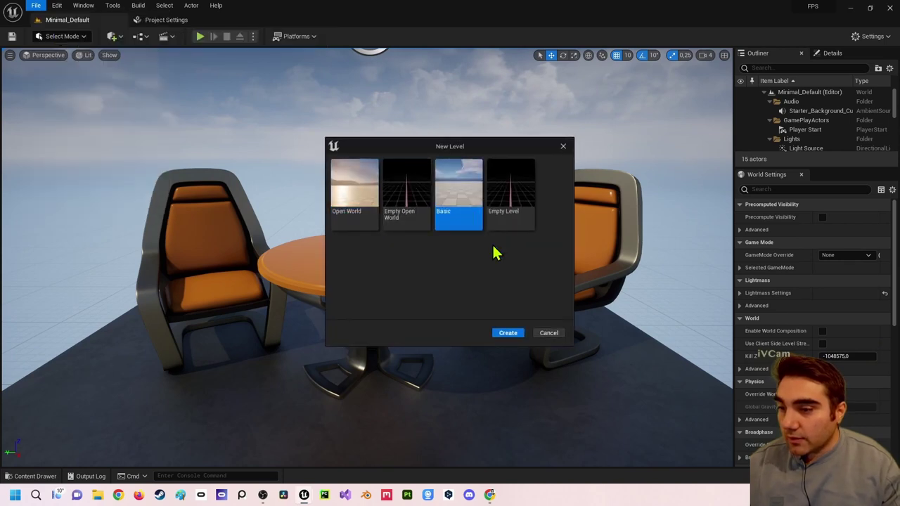
click(512, 335)
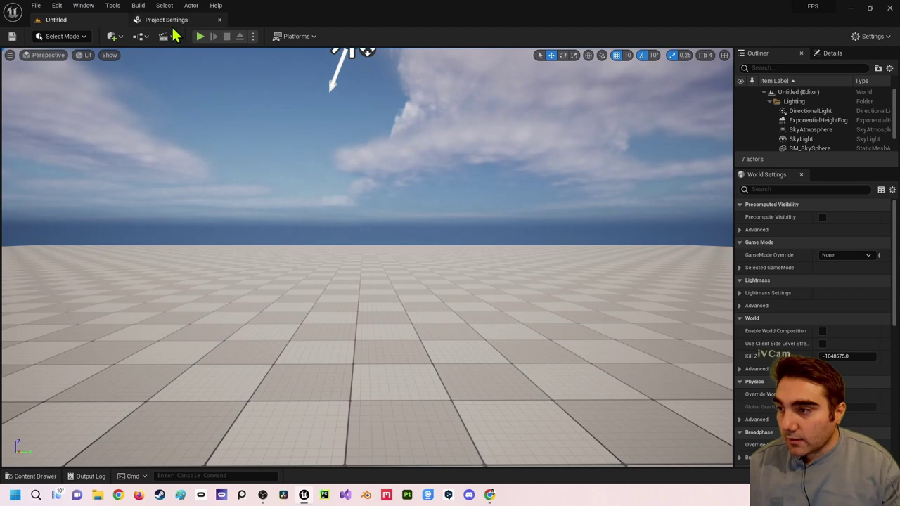
click(219, 19)
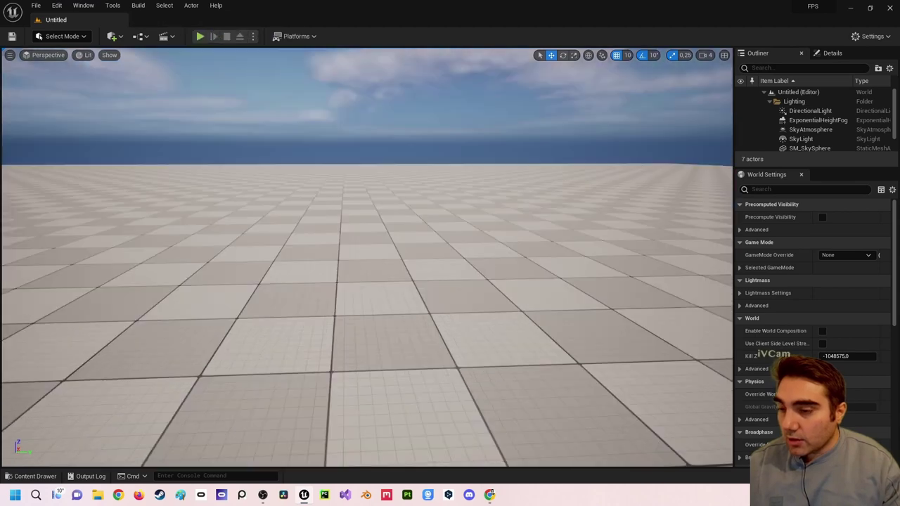
mouse_move(337, 149)
right_down()
mouse_move(366, 232)
mouse_move(373, 150)
right_up()
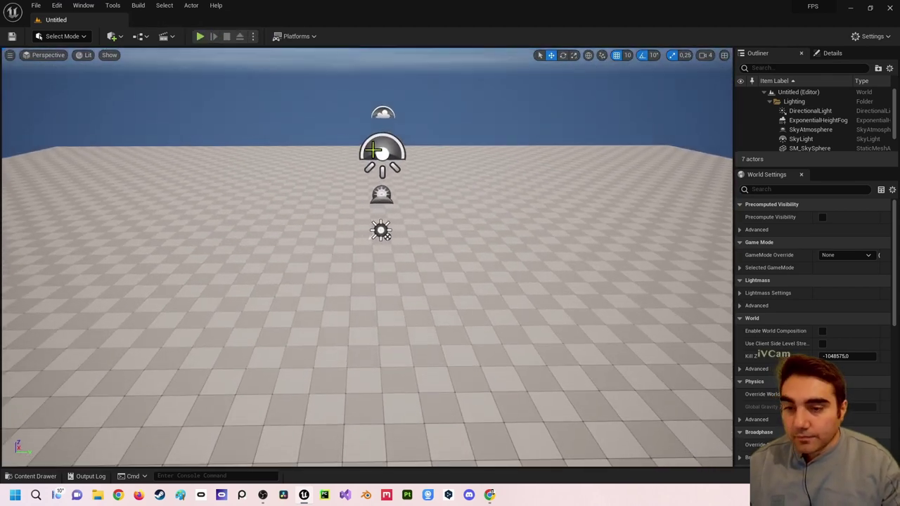
Create a Game Mode Base Blueprint class named GM_MeinLevel in the Content folder.
key(ctrl+space)
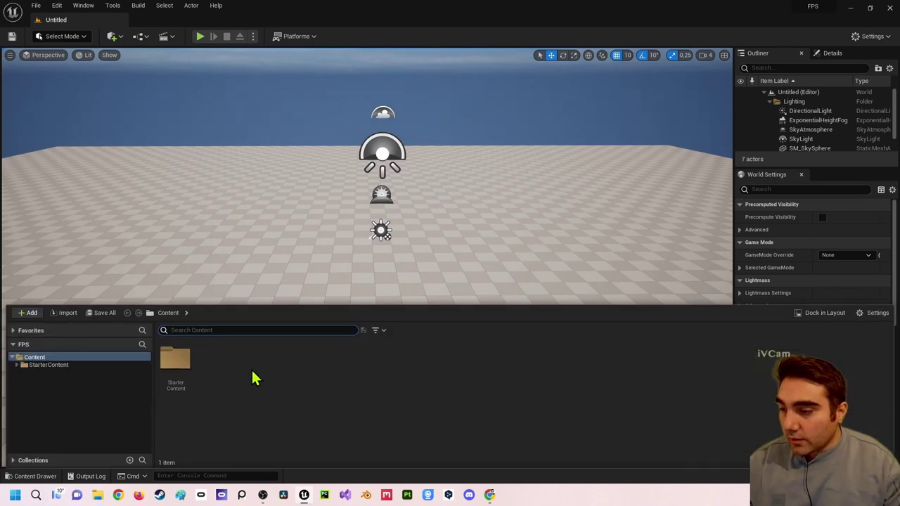
right_click(227, 371)
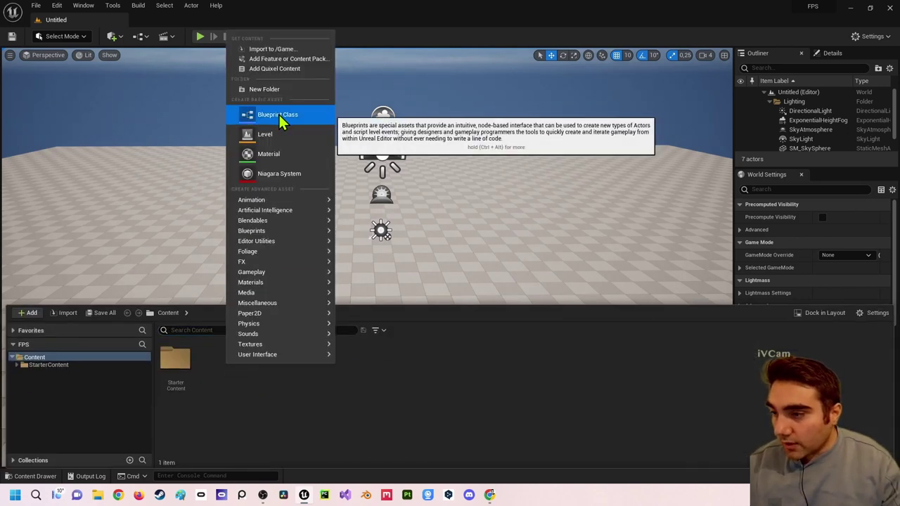
right_click(255, 395)
click(309, 158)
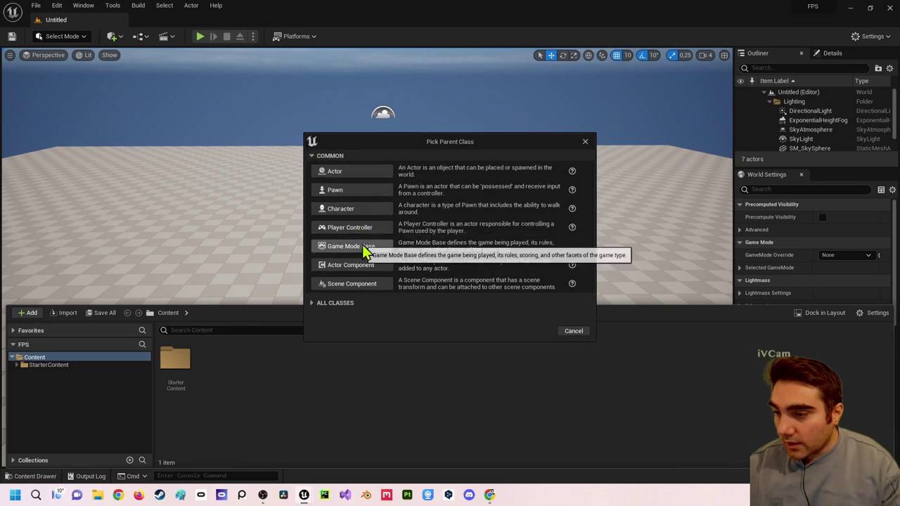
click(365, 248)
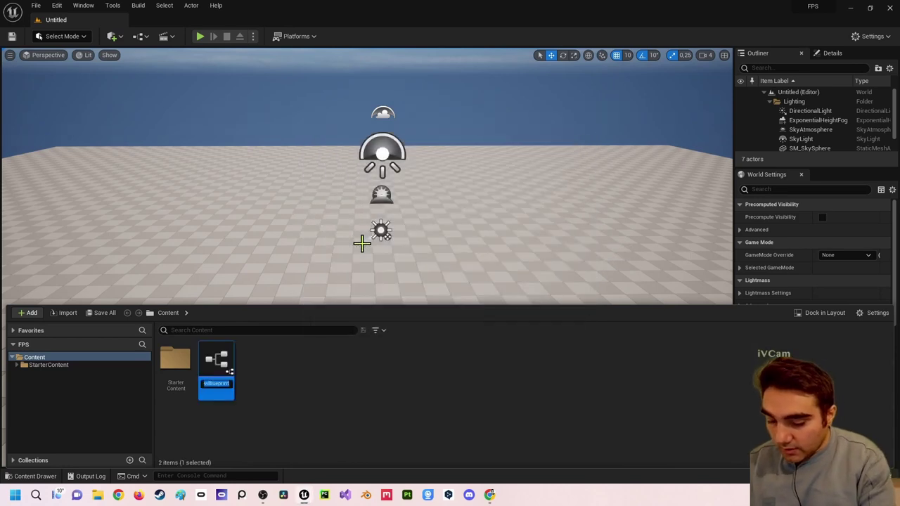
text(GM_)
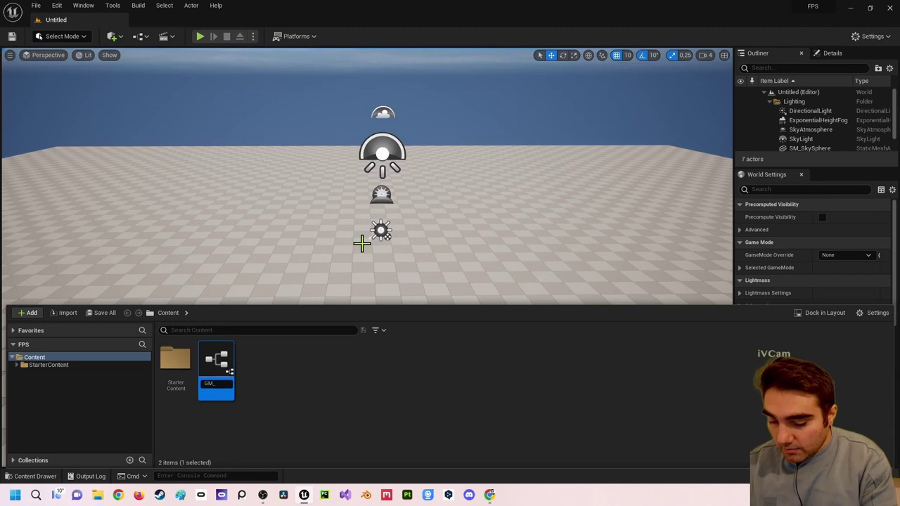
text(MenuLevel)
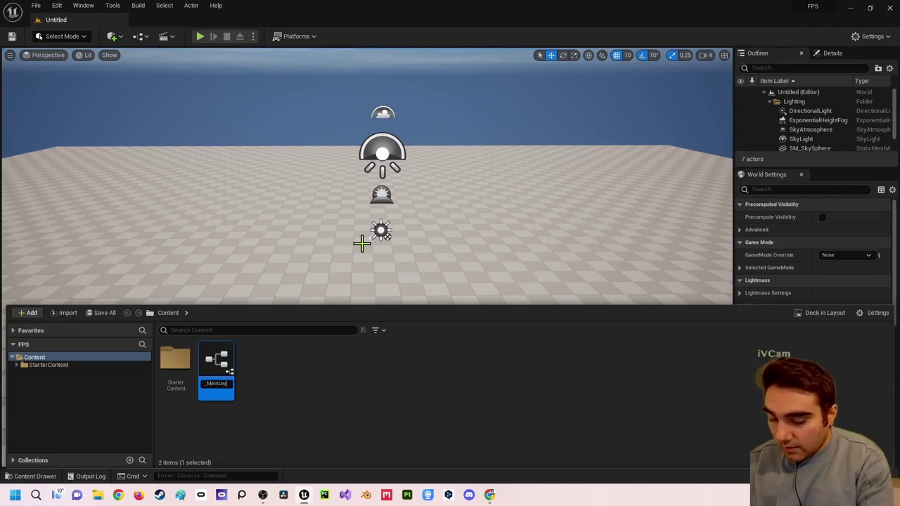
key(Return)
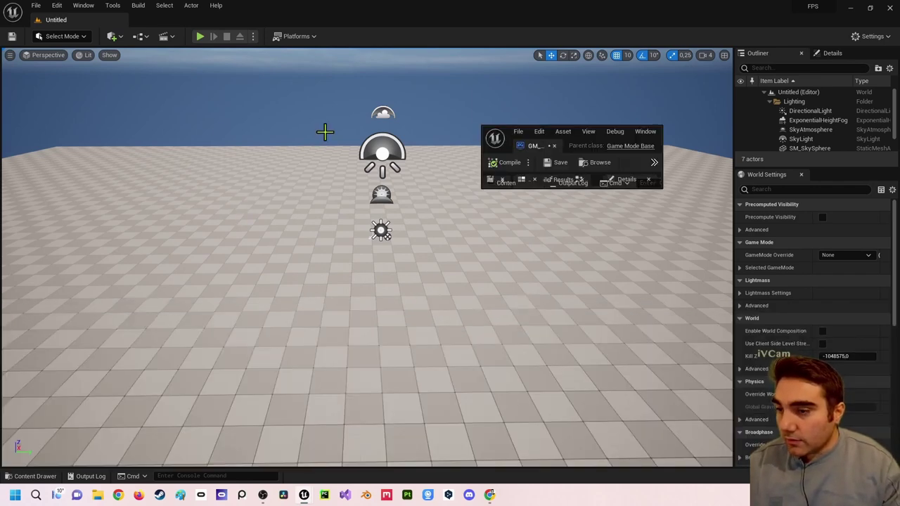
Dock the GM_MeinLevel editor as a tab and return to the Untitled level.
drag(519, 149, 279, 28)
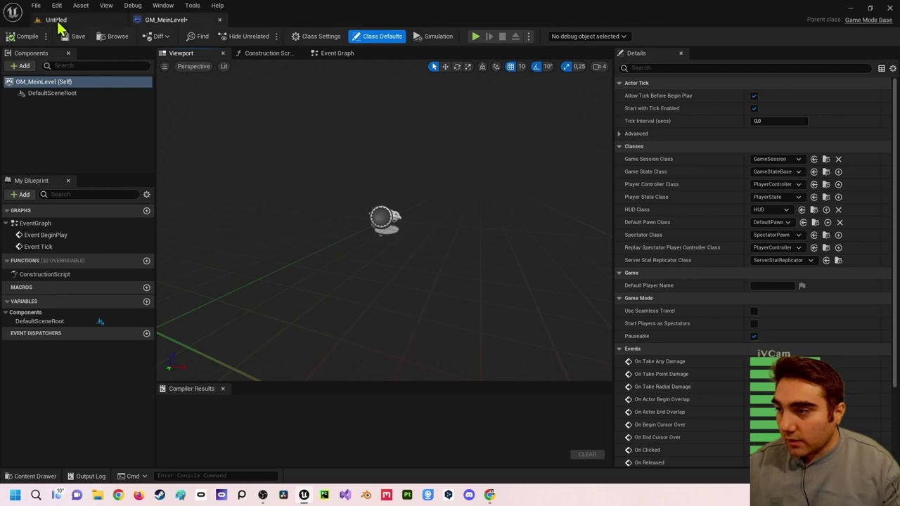
click(58, 20)
key(ctrl+space)
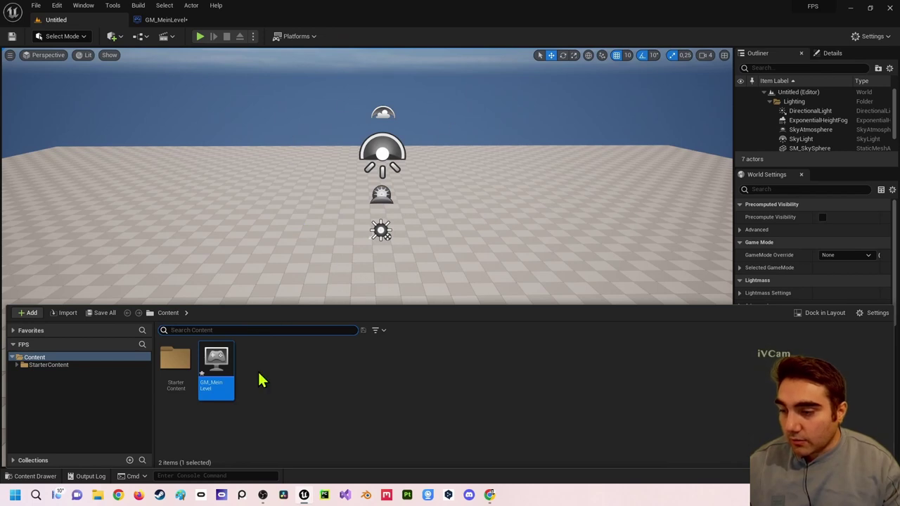
Create a Character-based Blueprint class named BP_Character in the Content folder.
click(260, 380)
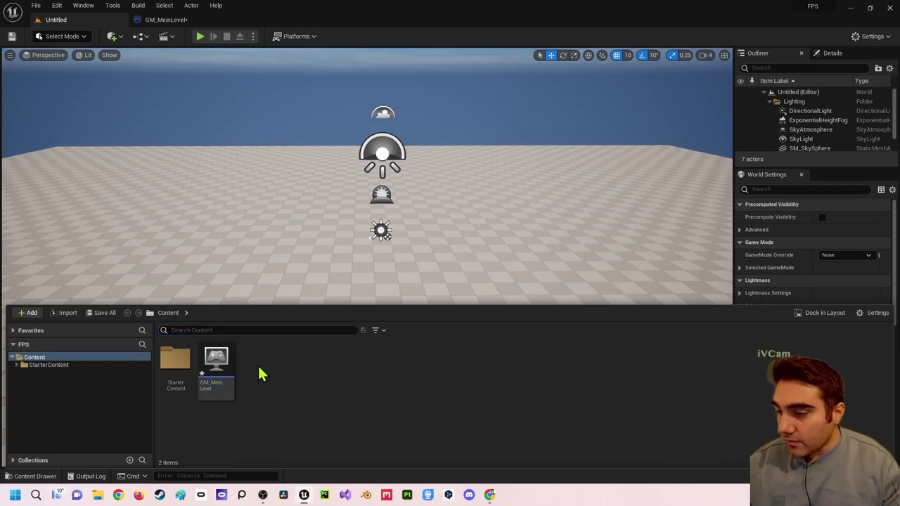
right_click(263, 374)
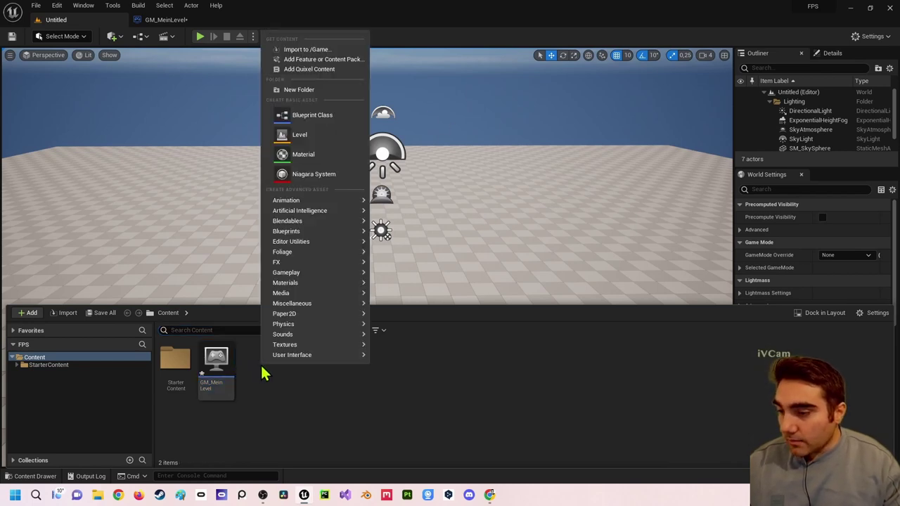
click(312, 120)
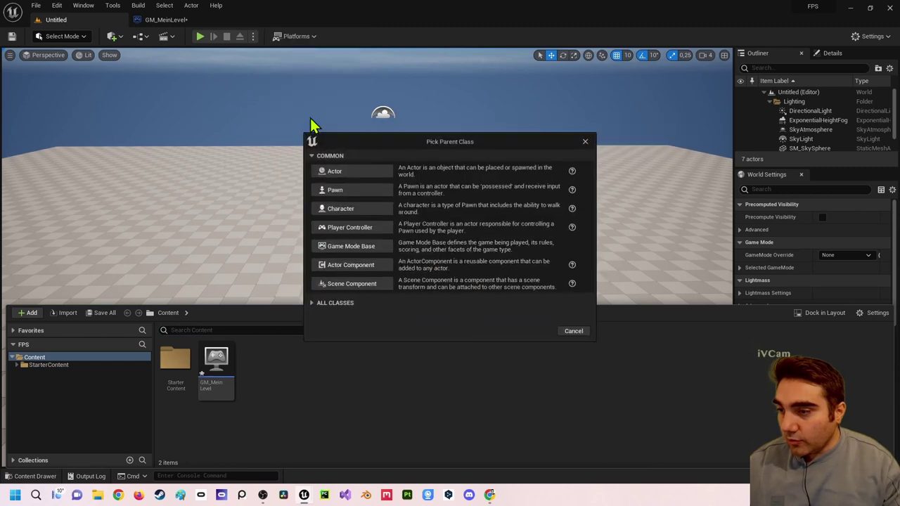
click(352, 208)
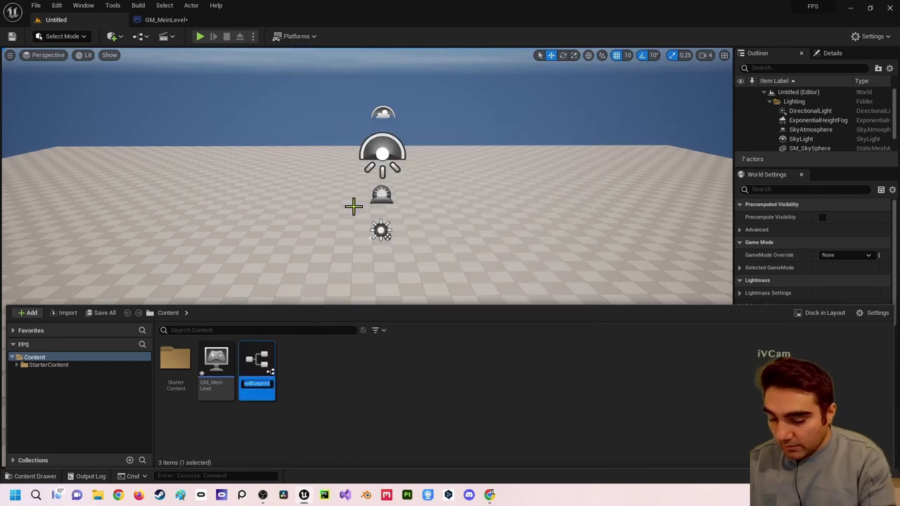
text(BP_Chara)
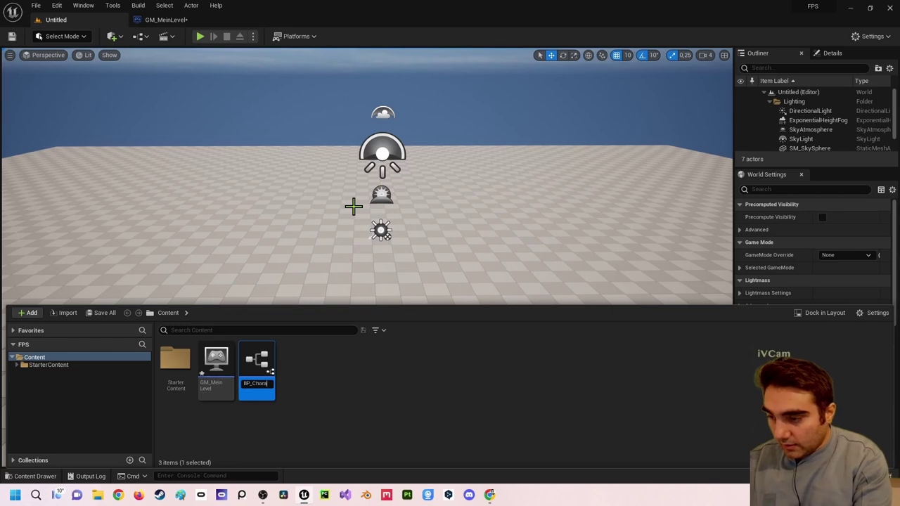
text(cter)
key(Return)
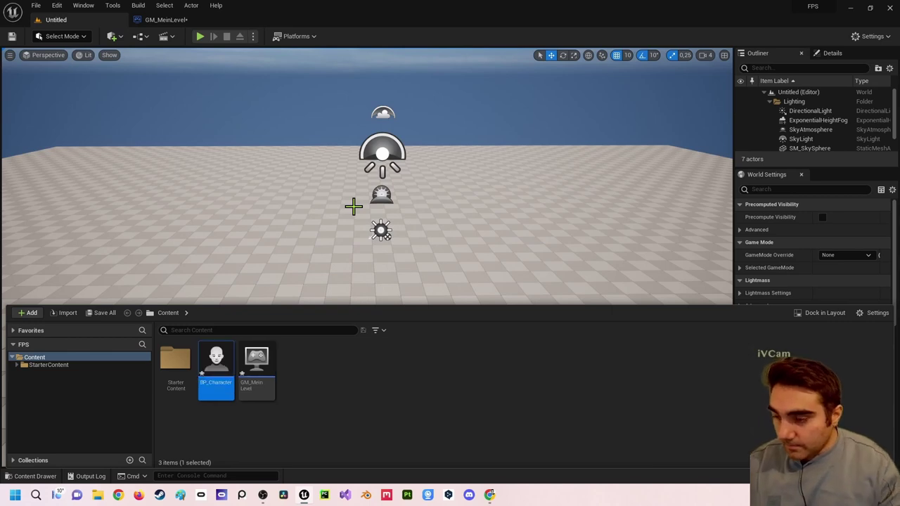
Open BP_Character and inspect its Capsule Component, Mesh and Character Movement components.
double_click(225, 378)
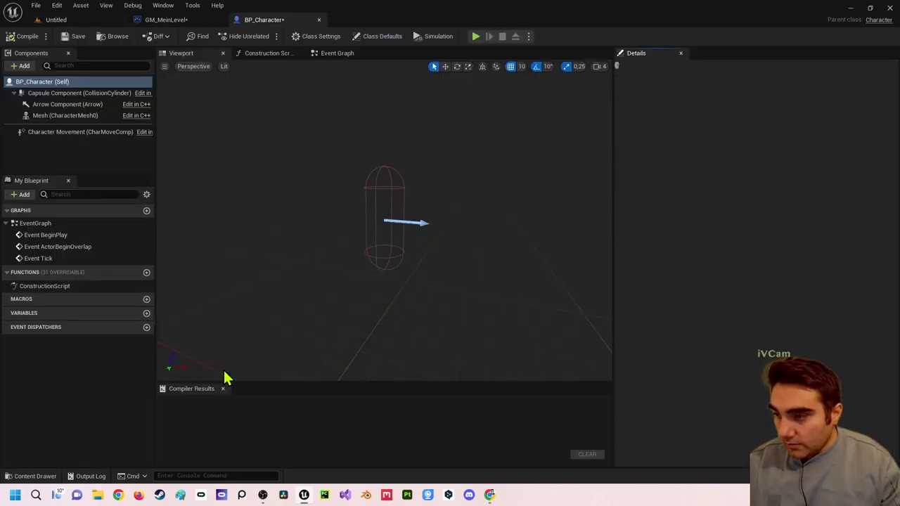
click(78, 93)
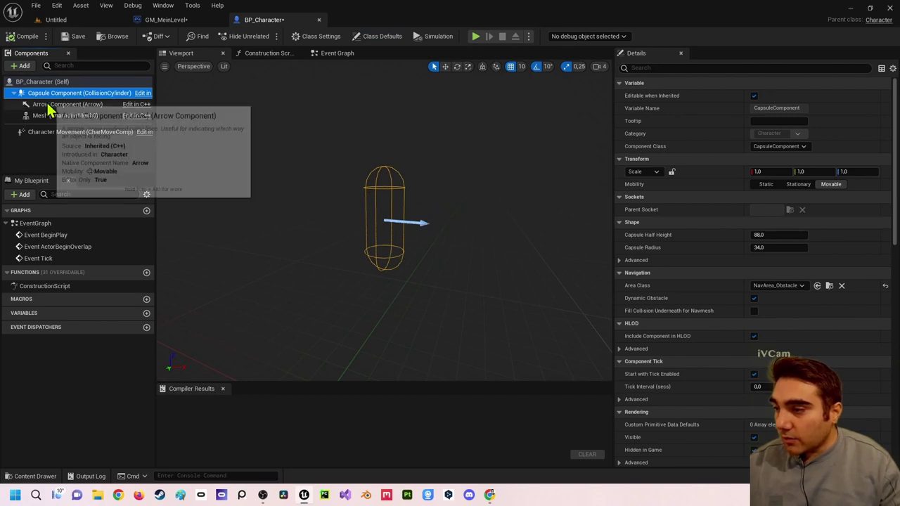
click(61, 115)
click(68, 134)
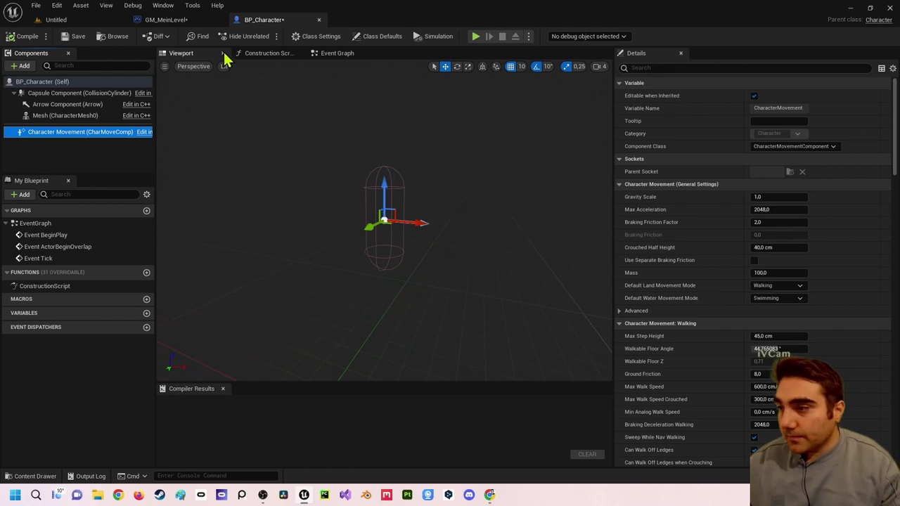
Set GM_MeinLevel's Default Pawn Class to BP_Character and compile the game mode.
click(165, 20)
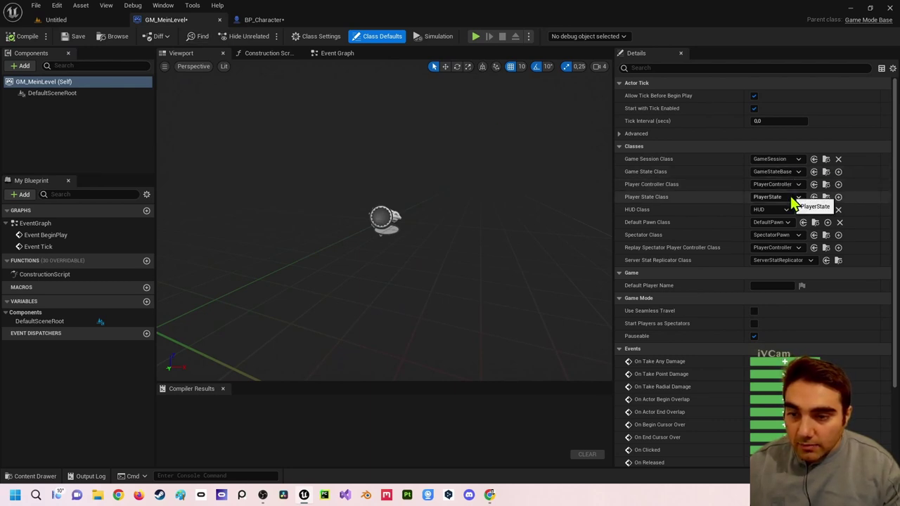
click(786, 224)
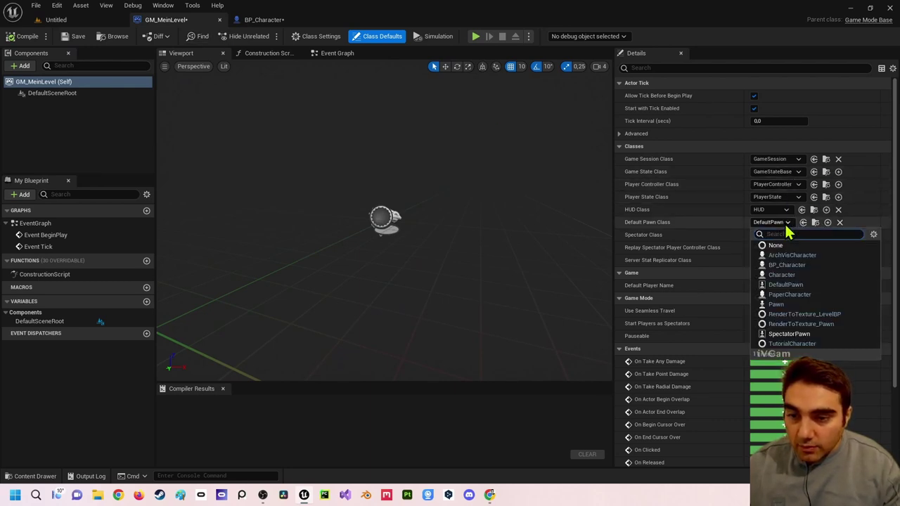
click(786, 265)
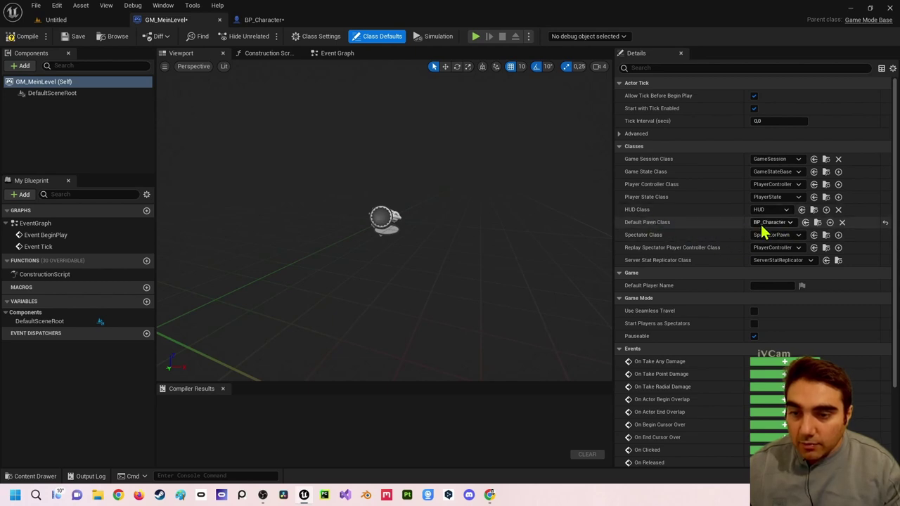
click(28, 35)
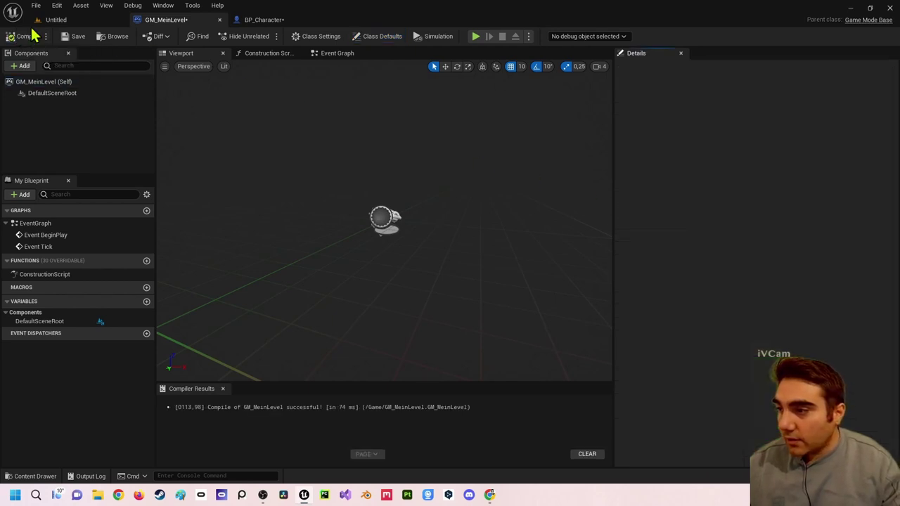
click(57, 6)
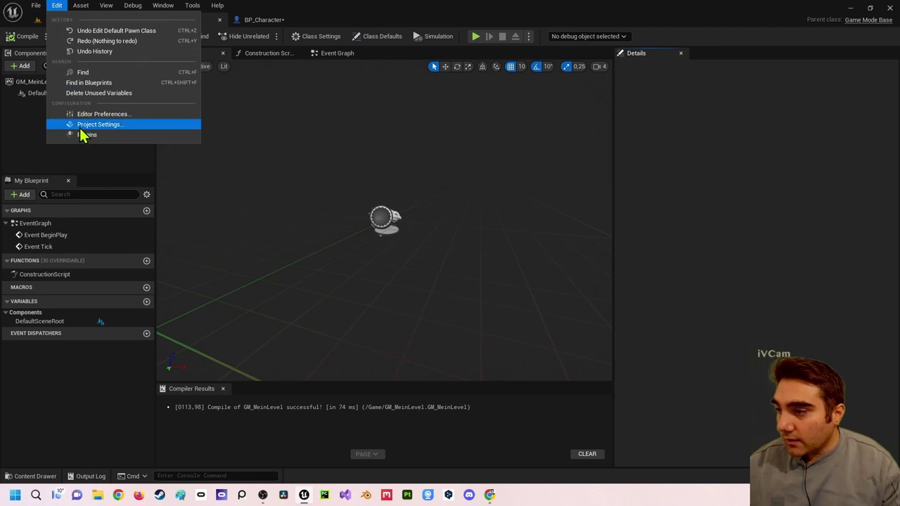
In Project Settings > Maps & Modes, set Default GameMode to GM_MeinLevel, then close settings.
click(83, 124)
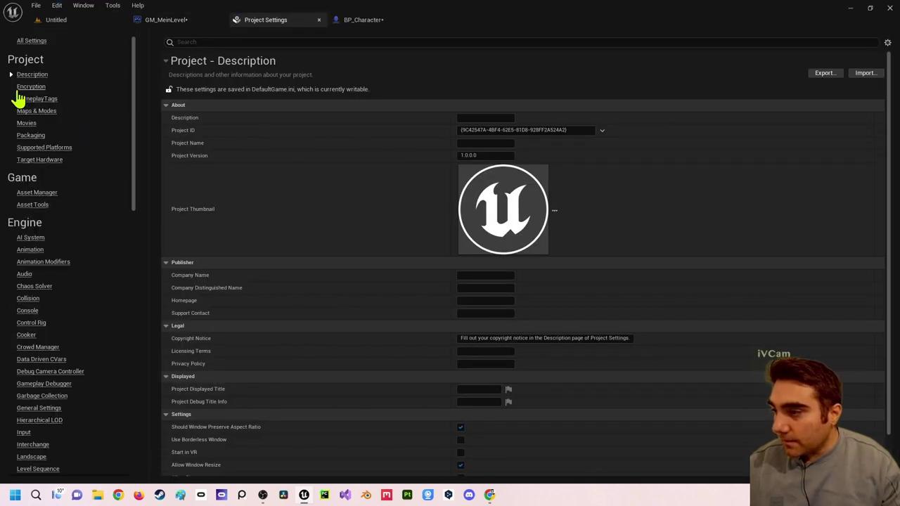
click(28, 111)
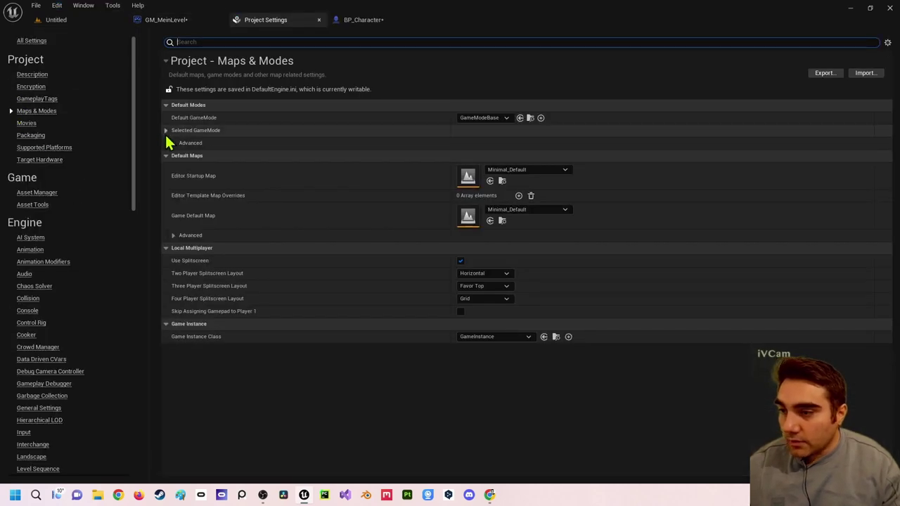
click(165, 131)
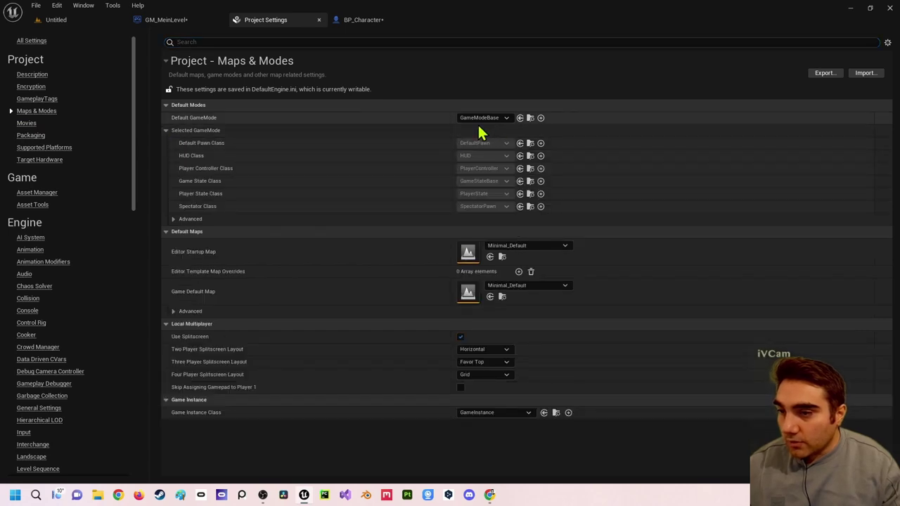
click(495, 118)
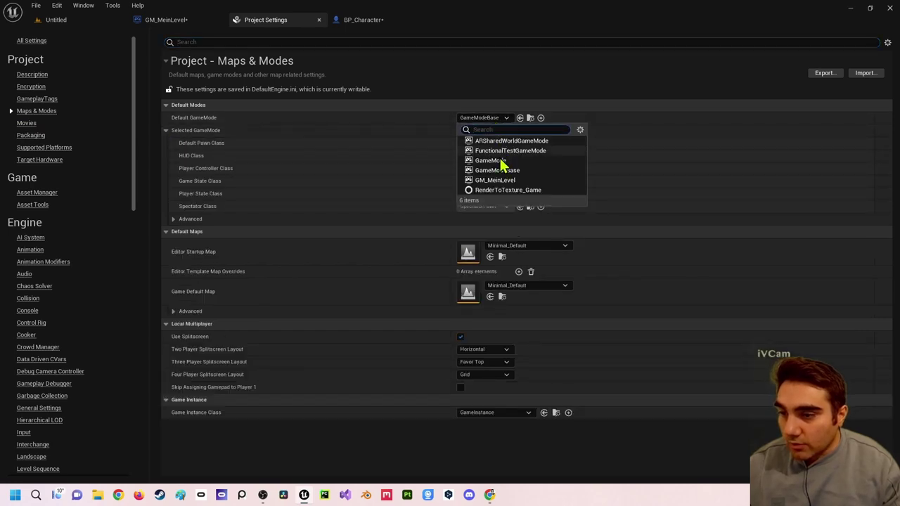
click(498, 181)
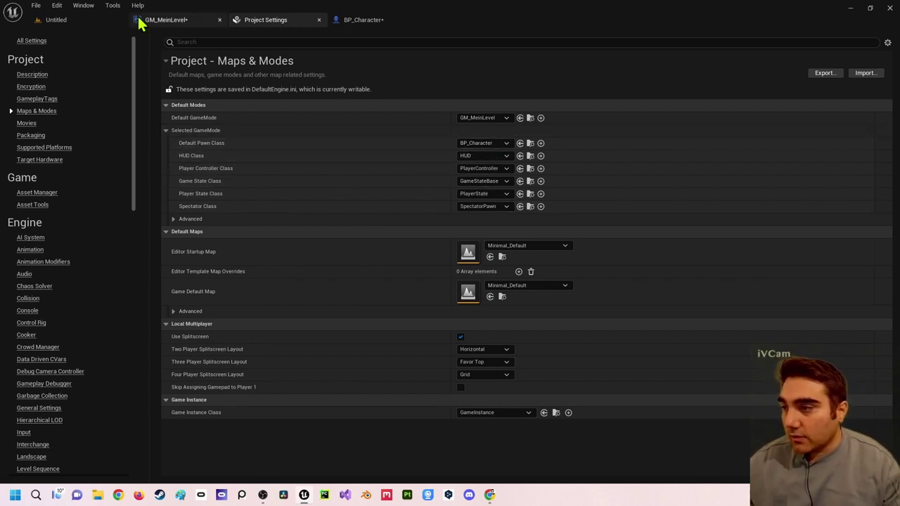
click(319, 20)
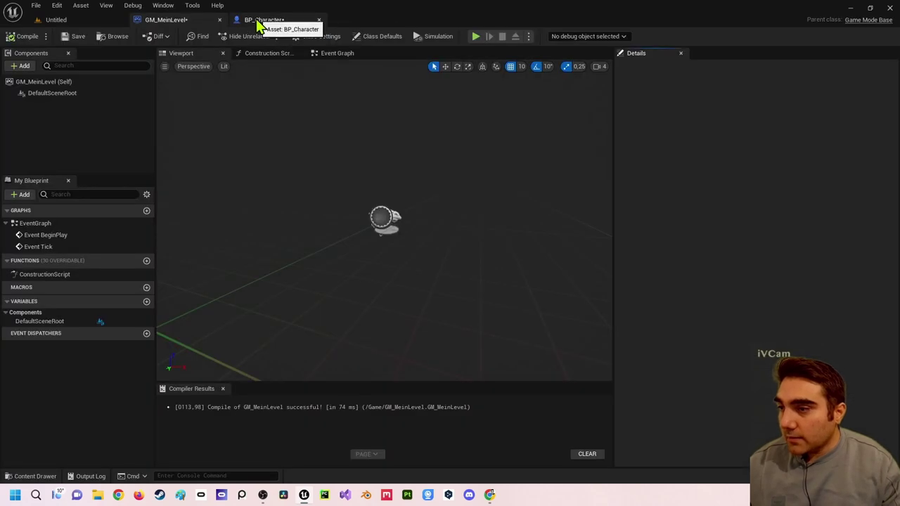
Close GM_MeinLevel, compile BP_Character, and briefly play-test the Untitled level.
click(219, 19)
click(176, 21)
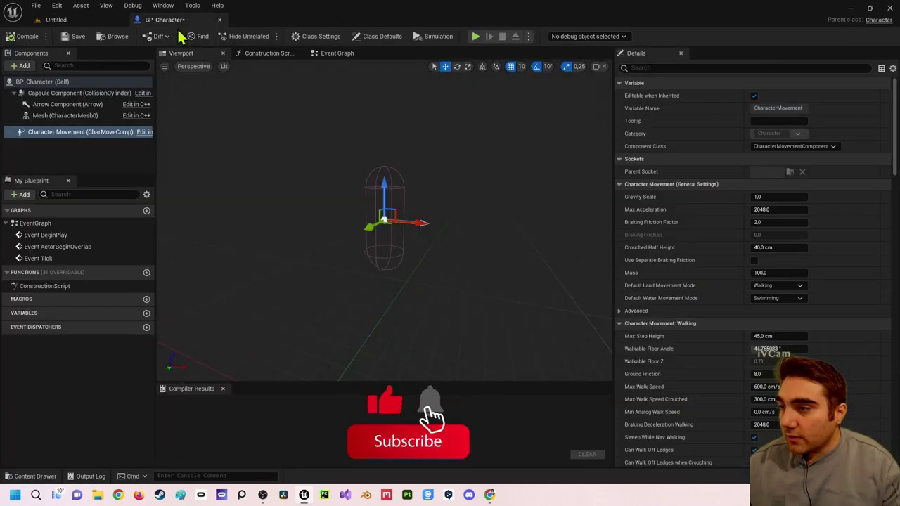
click(23, 38)
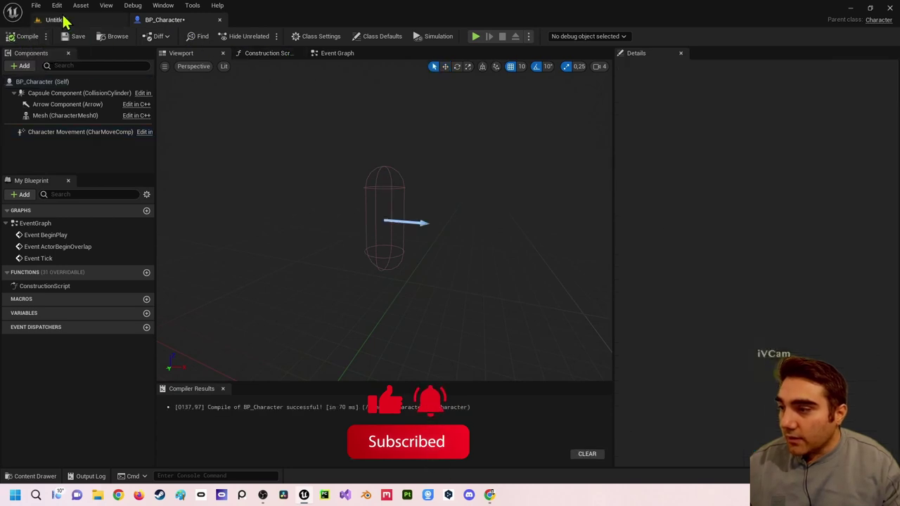
click(60, 20)
click(200, 38)
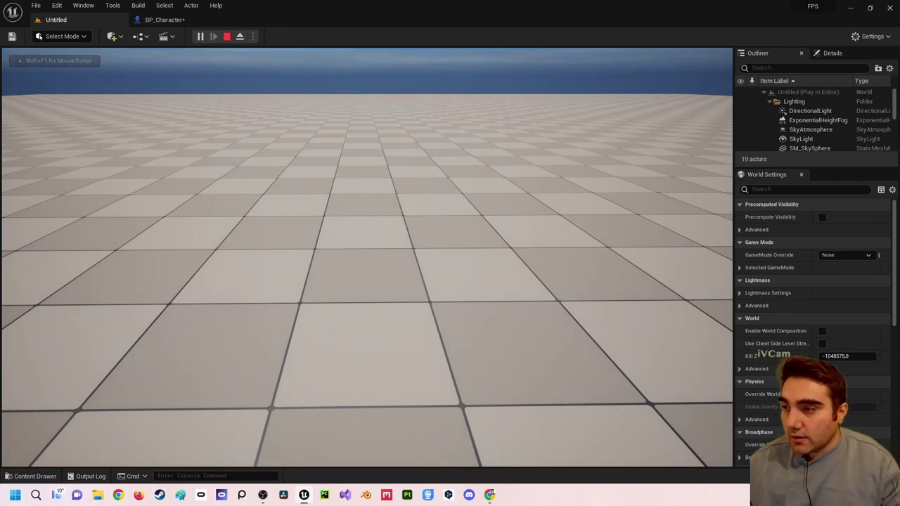
key(Escape)
click(162, 19)
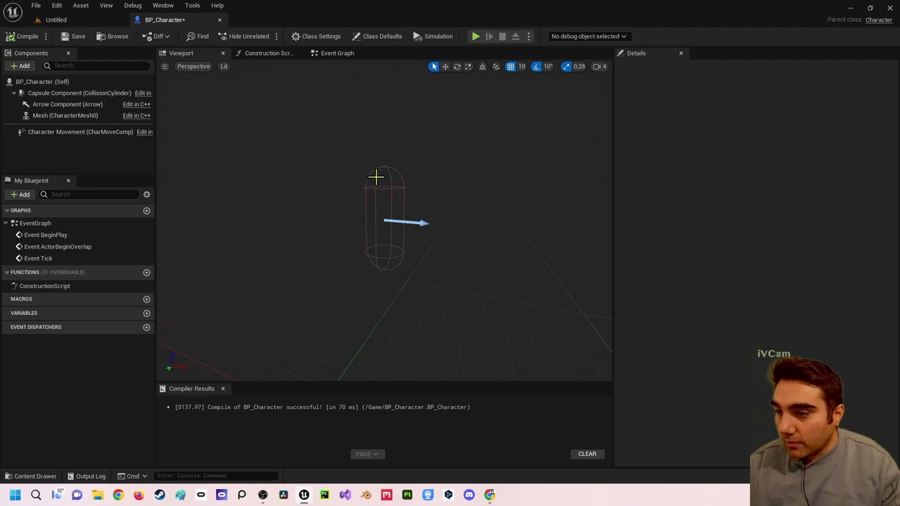
Add a Camera component under BP_Character's capsule and lift it to Location Z 60.
click(23, 67)
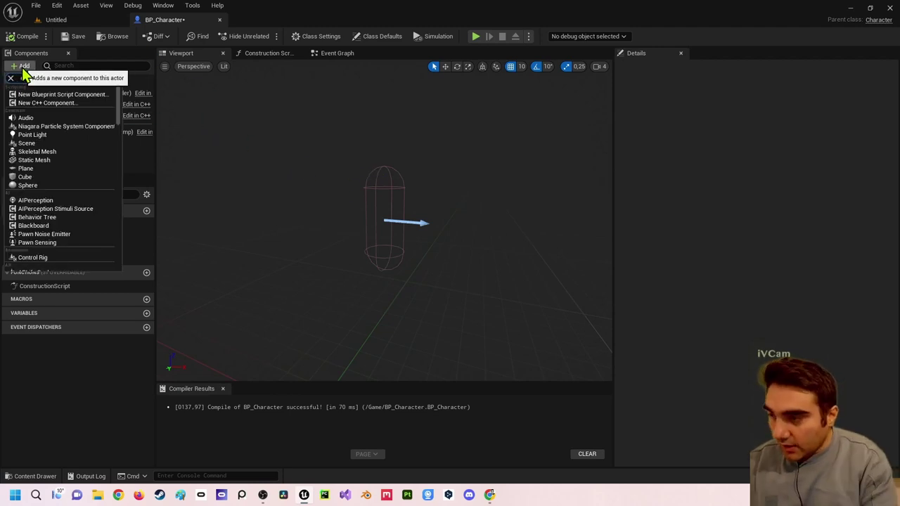
text(camera)
click(50, 97)
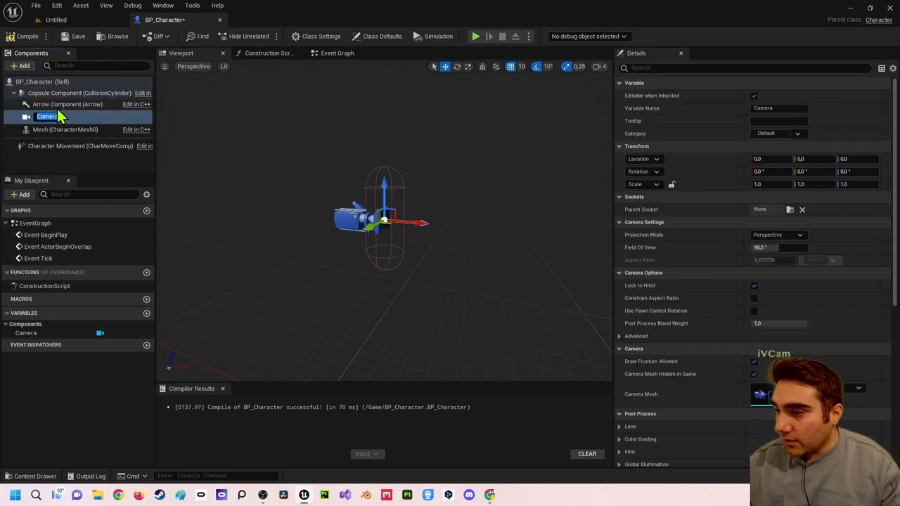
click(18, 163)
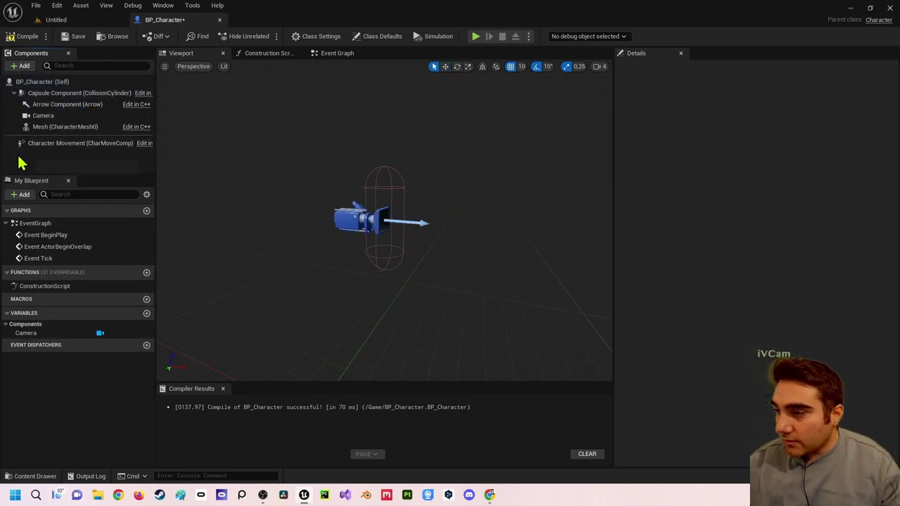
click(31, 117)
drag(387, 188, 386, 148)
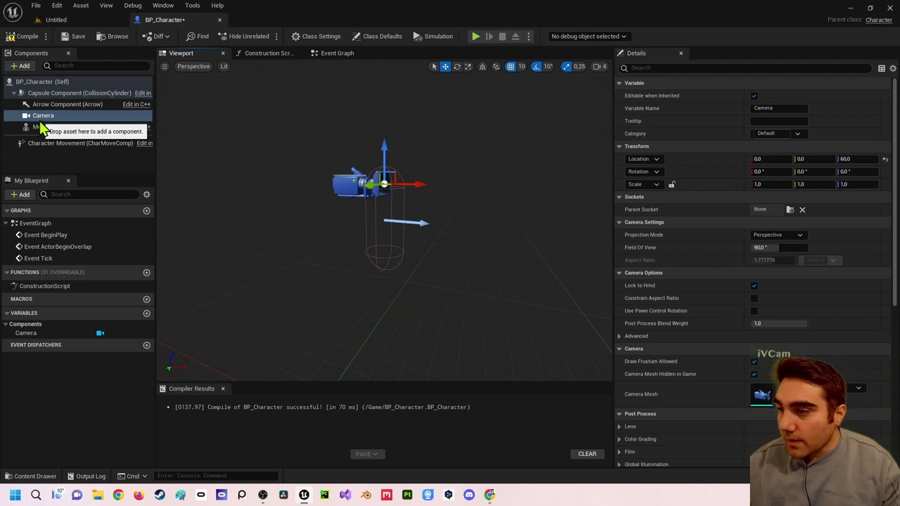
Open the Event Graph and delete the three default disabled event nodes.
click(337, 55)
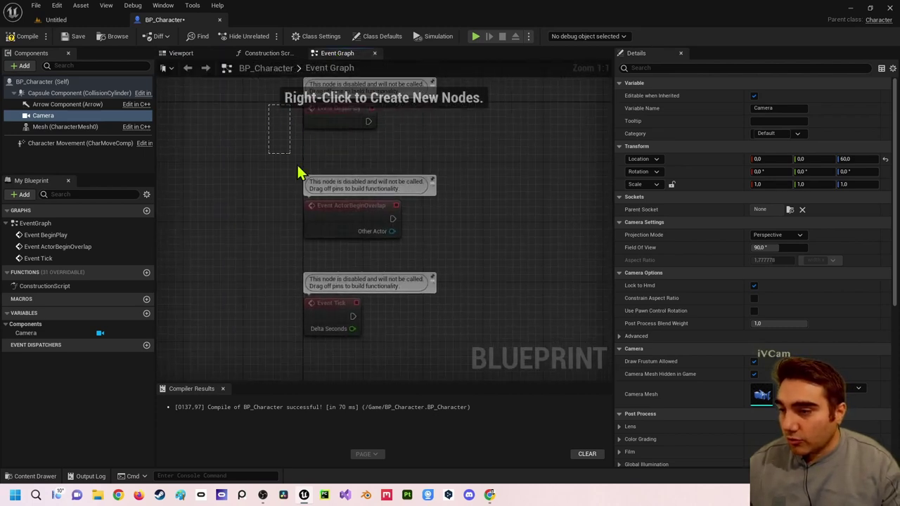
drag(299, 172, 387, 333)
key(Delete)
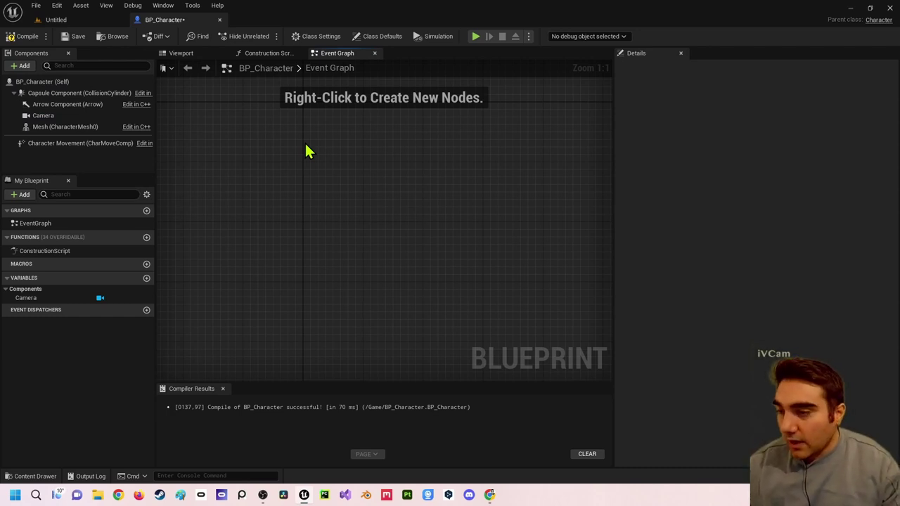
Add a Keyboard W event node, try wiring its Pressed output, then delete it.
right_click(301, 148)
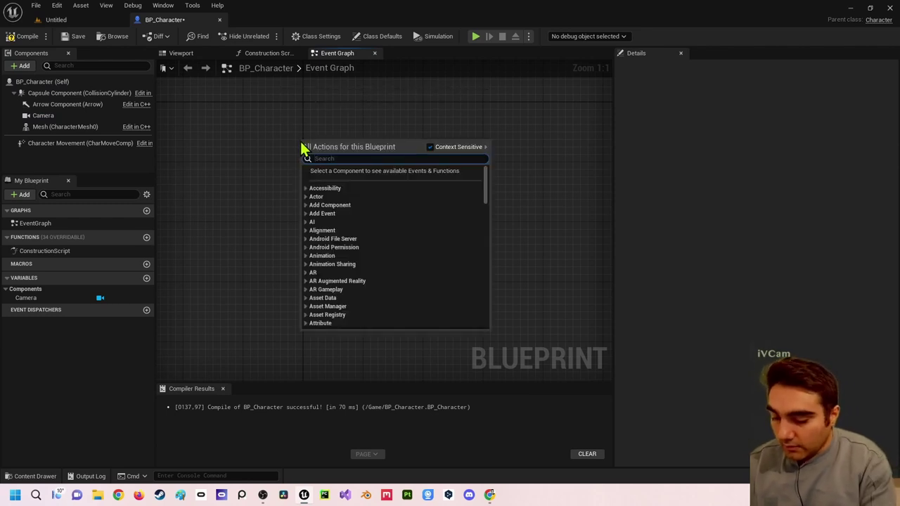
text(k)
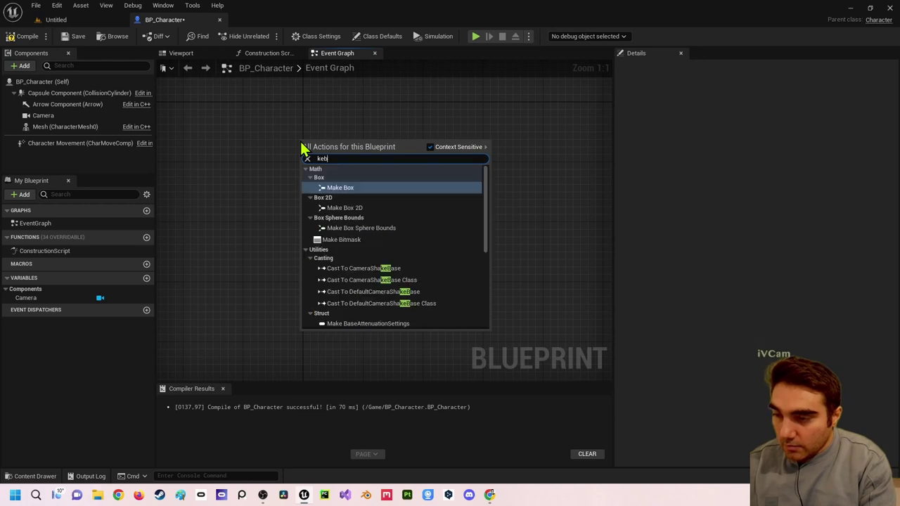
text(eyboa)
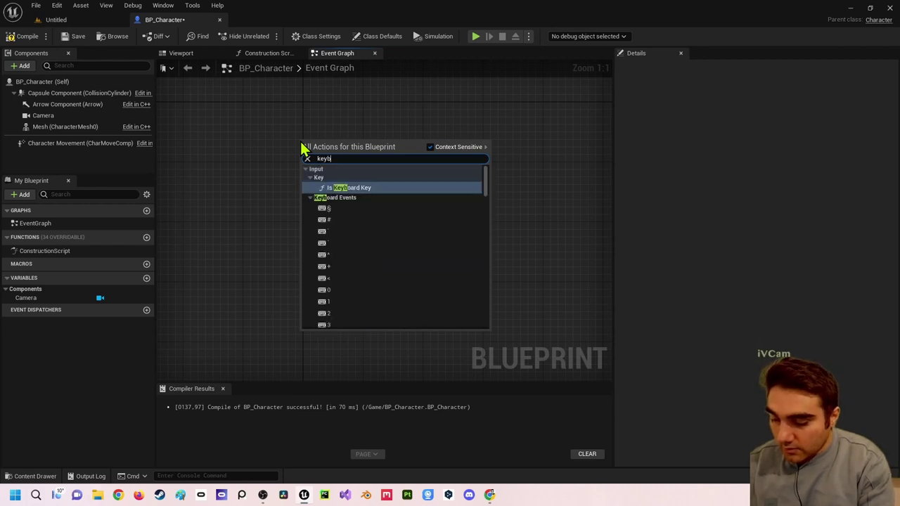
text(rd)
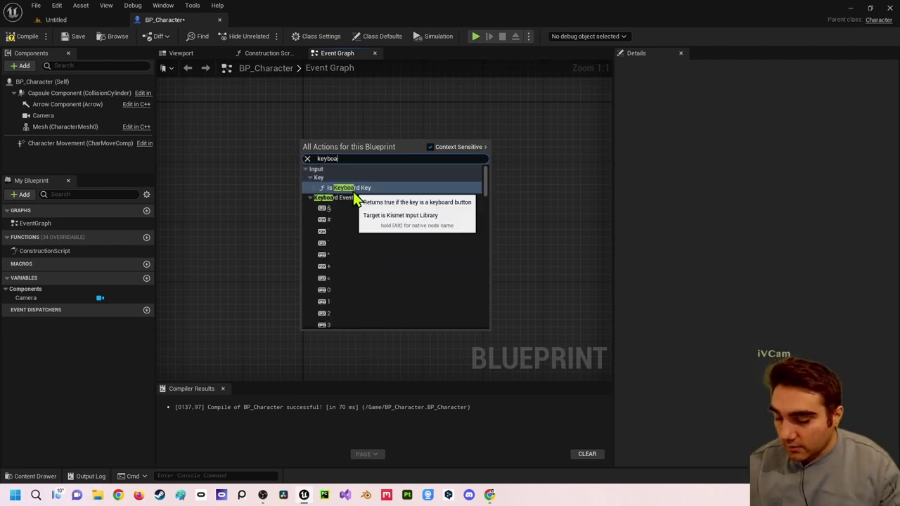
text( w)
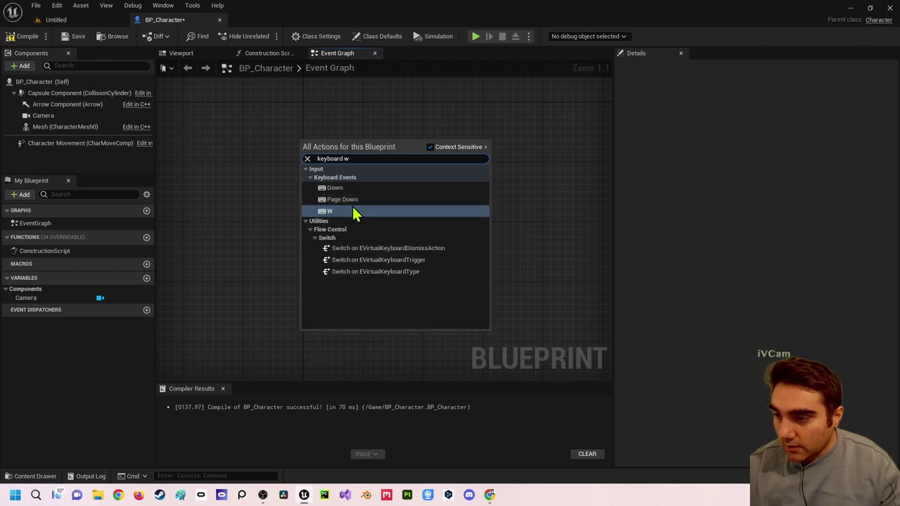
click(353, 207)
right_drag(382, 170, 355, 169)
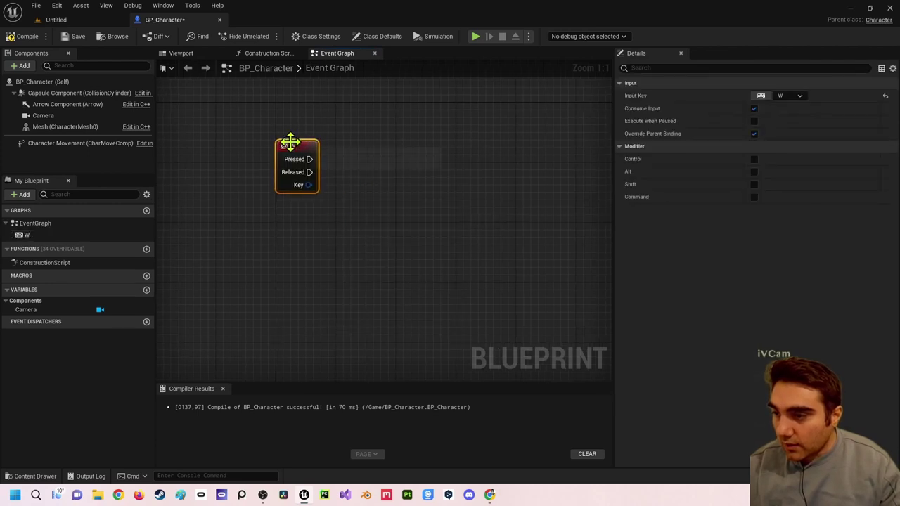
drag(291, 145, 262, 138)
right_drag(323, 173, 311, 218)
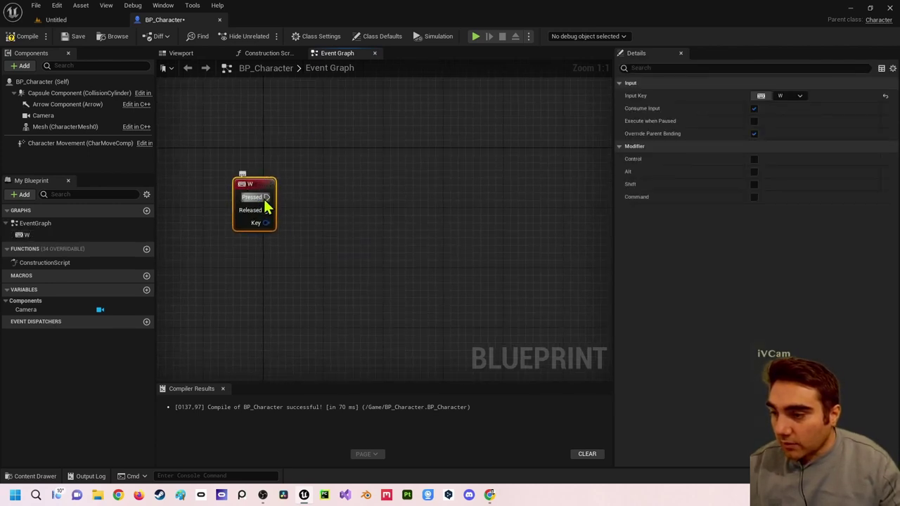
drag(267, 197, 444, 201)
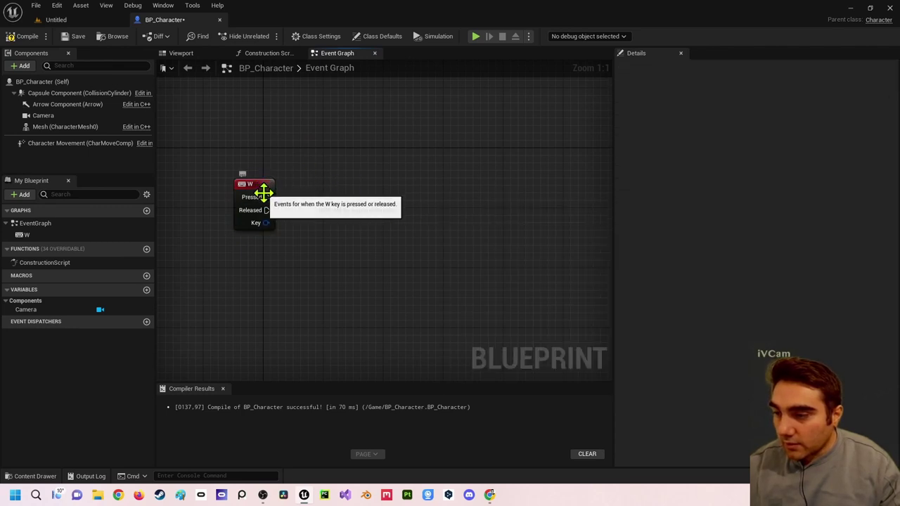
key(Delete)
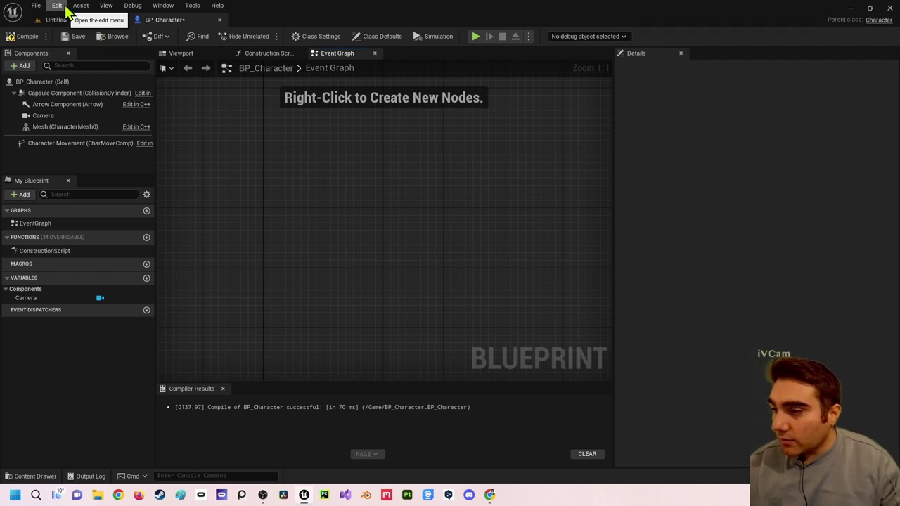
Start a 'movef' action search in the graph, then cancel it.
right_click(347, 217)
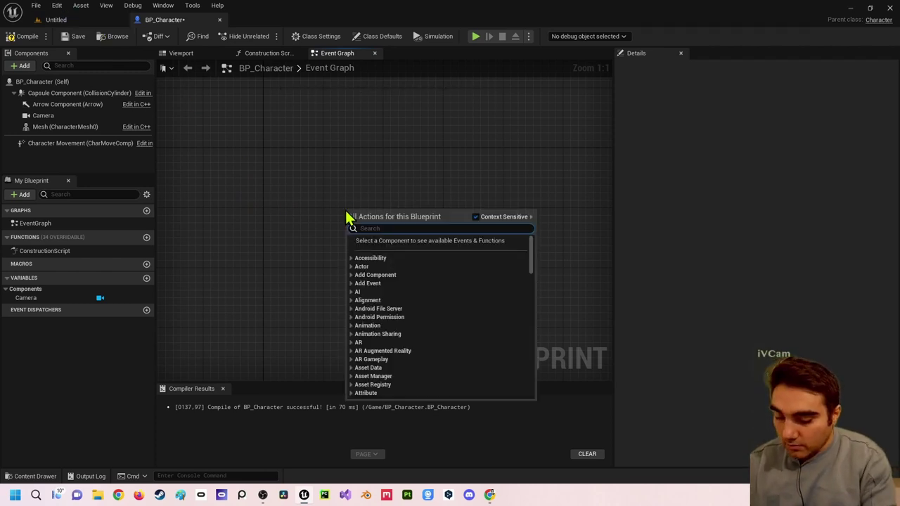
text(movef)
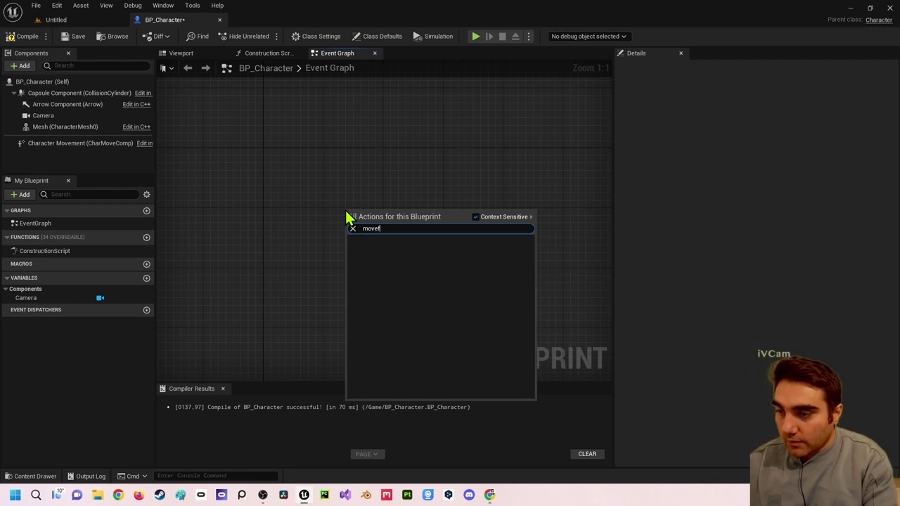
key(BackSpace)
key(BackSpace)
key(BackSpace)
key(BackSpace)
click(220, 150)
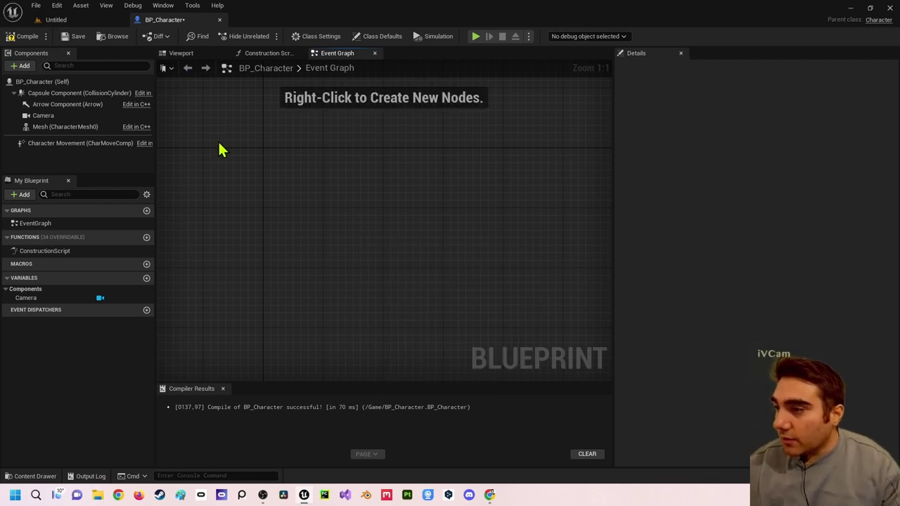
click(58, 6)
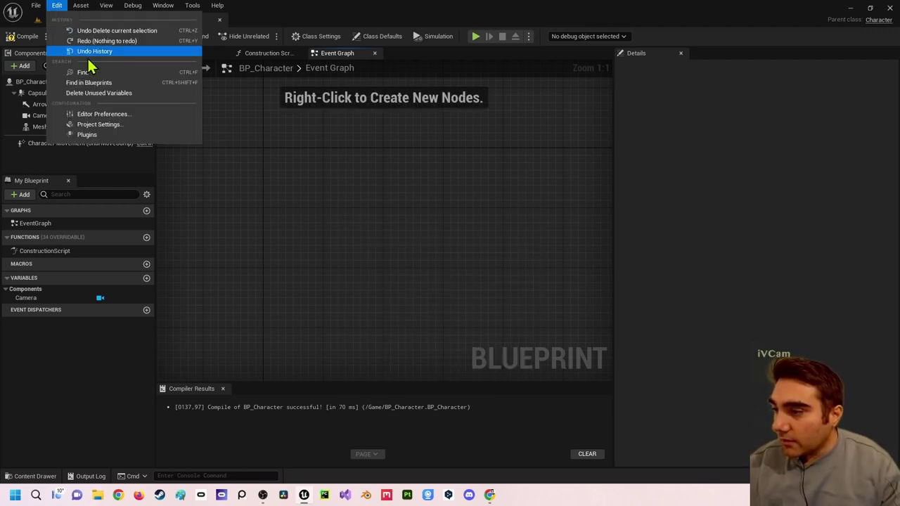
Open Project Settings > Input and add an axis mapping named 'Forwaerts'.
click(101, 127)
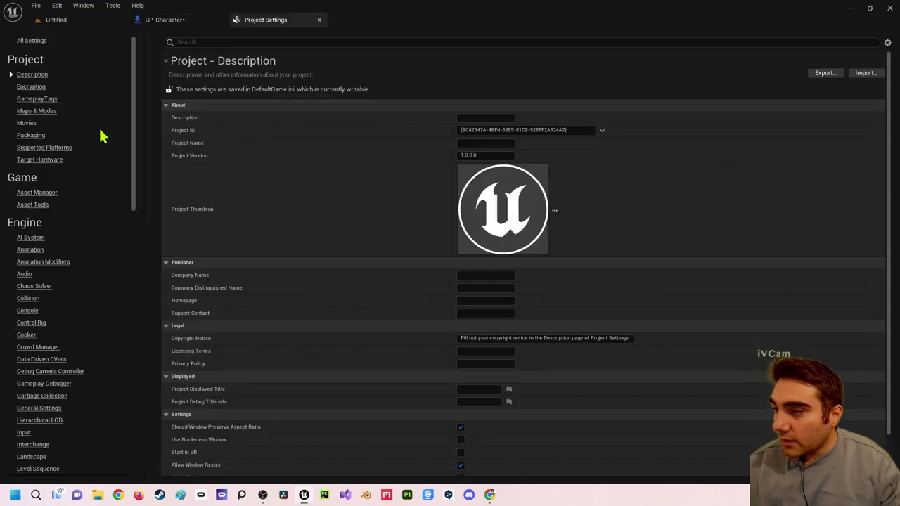
scroll(42, 317, down, 2)
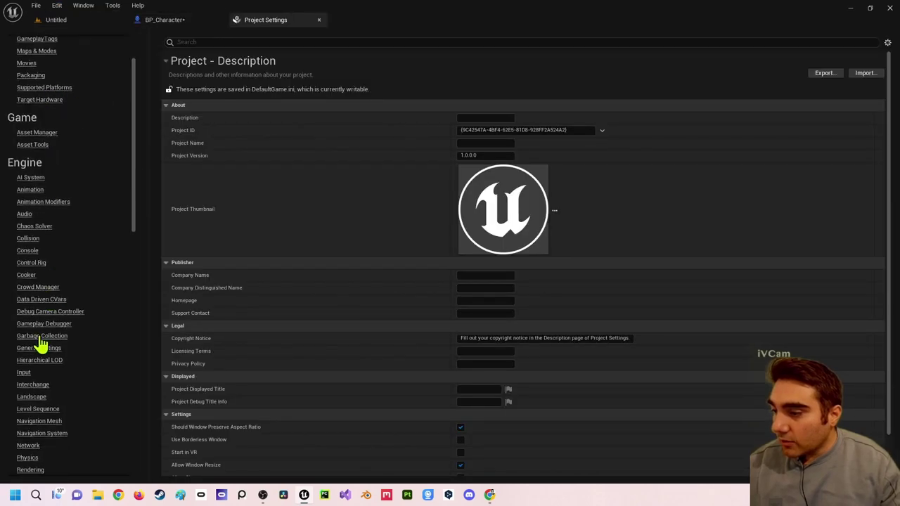
click(23, 373)
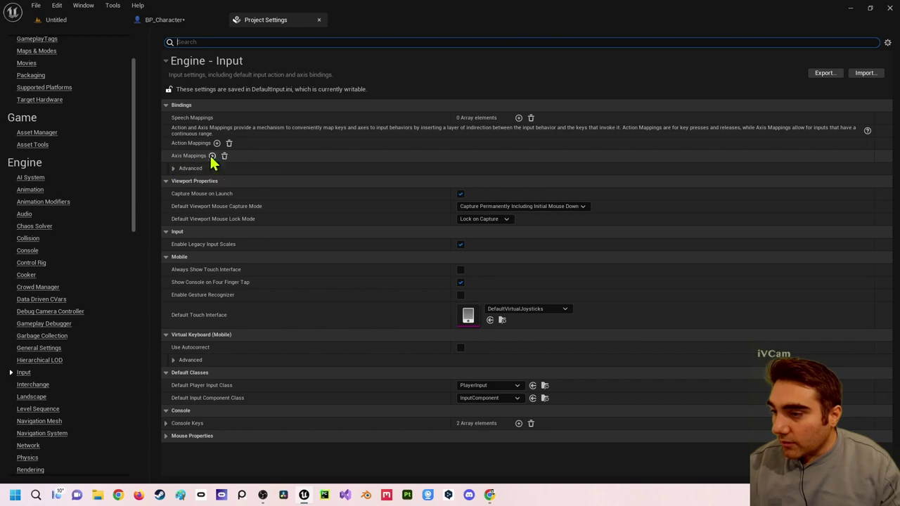
click(172, 168)
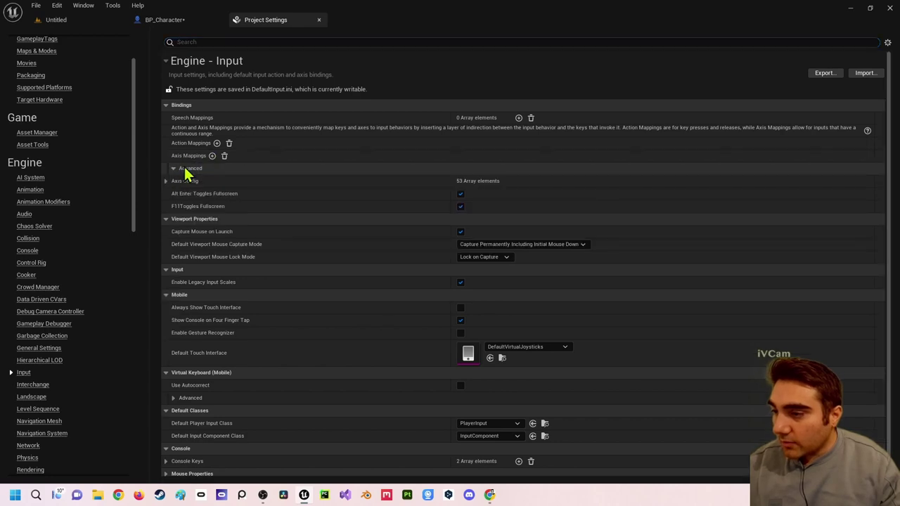
click(165, 155)
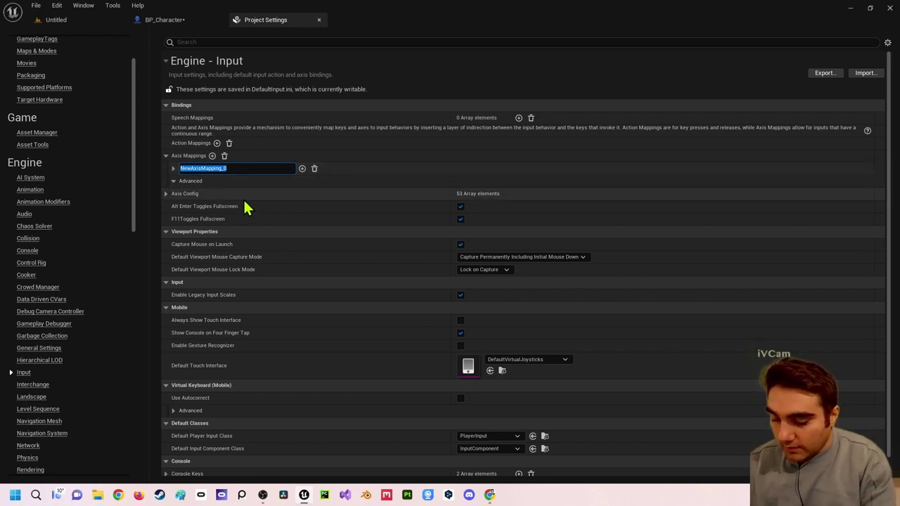
text(Forwaerts)
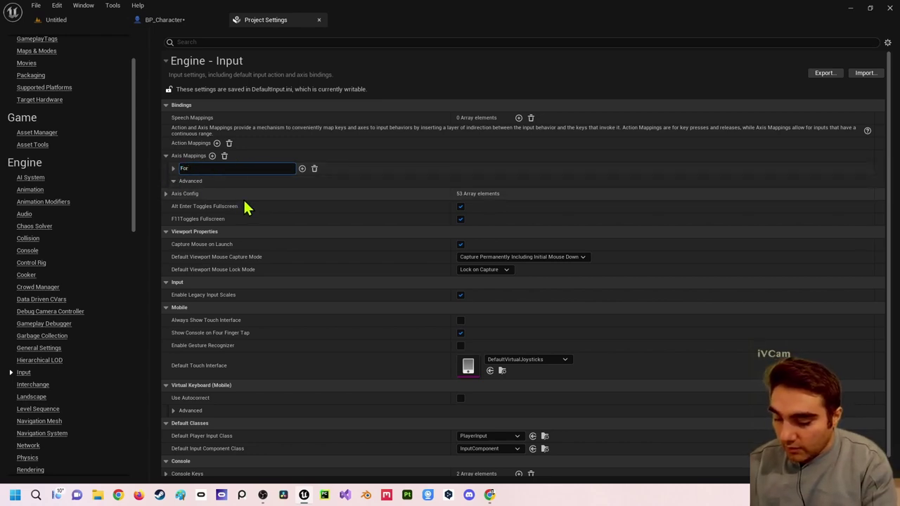
key(Return)
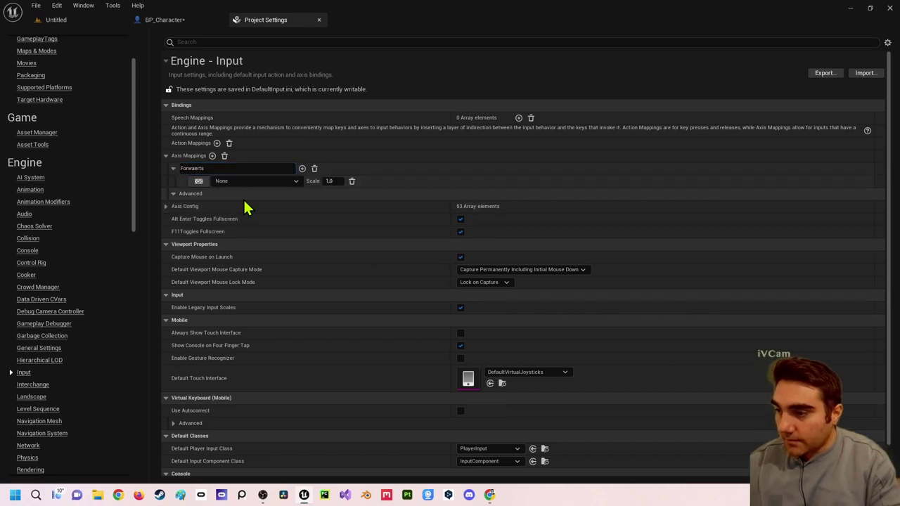
Bind W at scale 1.0 and S at scale -1.0 to the Forwaerts mapping.
click(203, 185)
key(w)
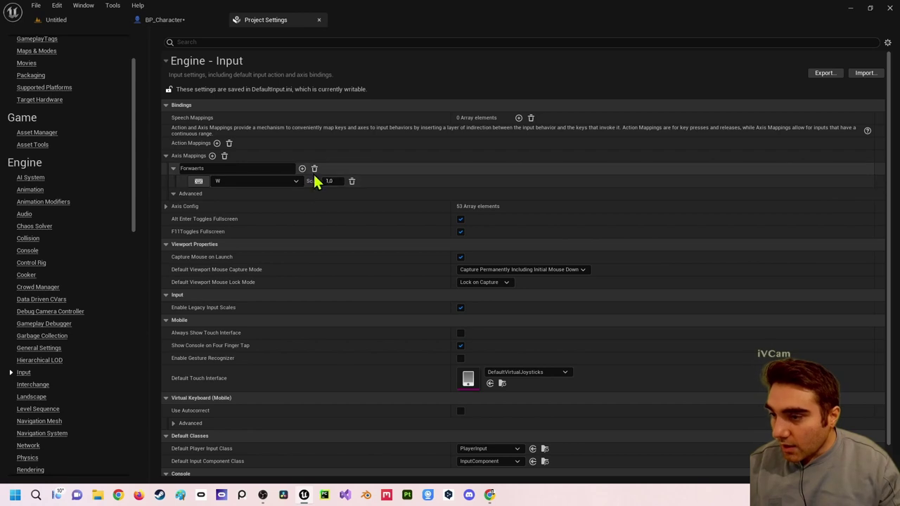
click(302, 169)
click(255, 202)
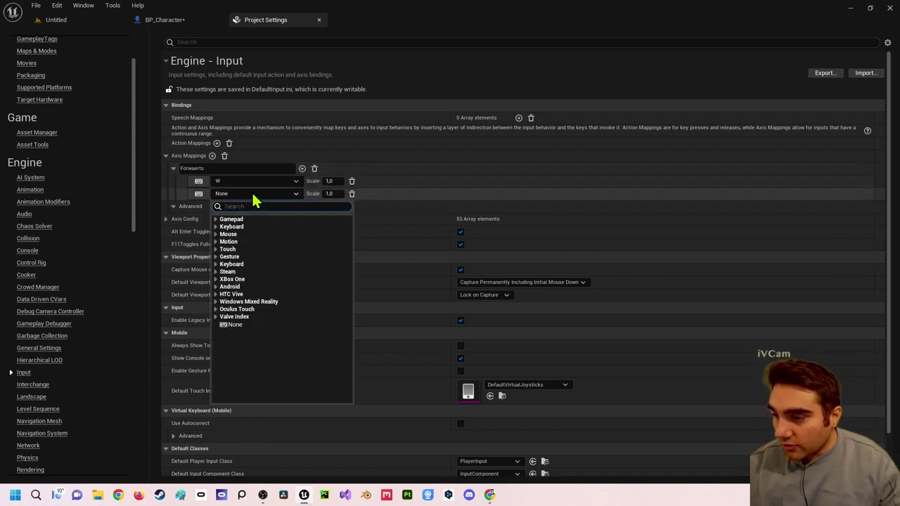
click(198, 193)
key(s)
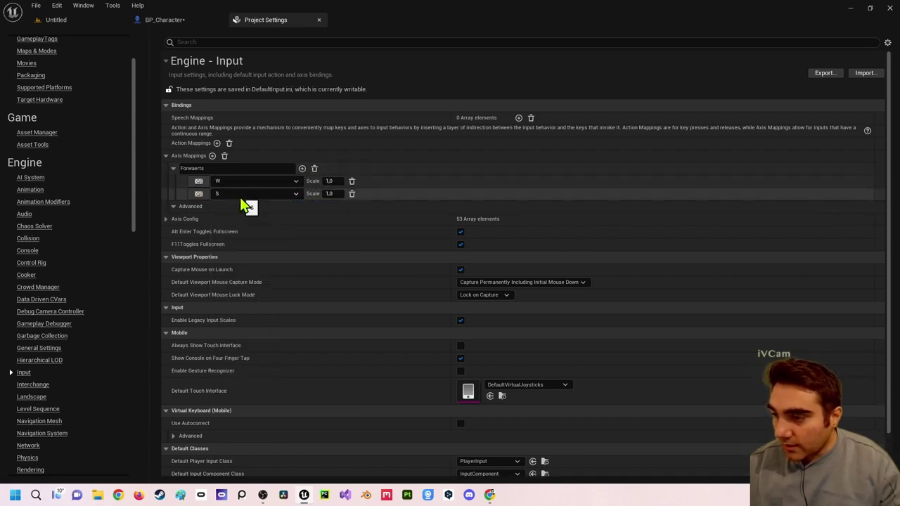
click(327, 194)
text(-1)
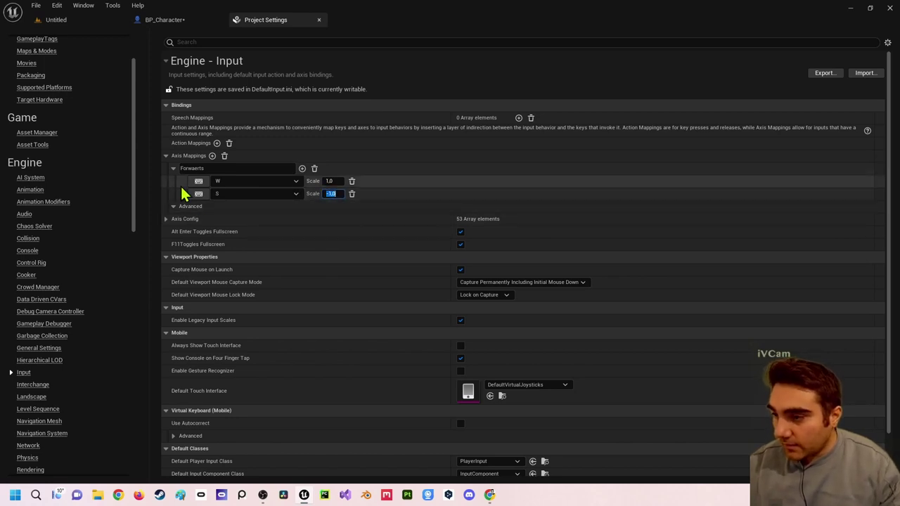
click(212, 155)
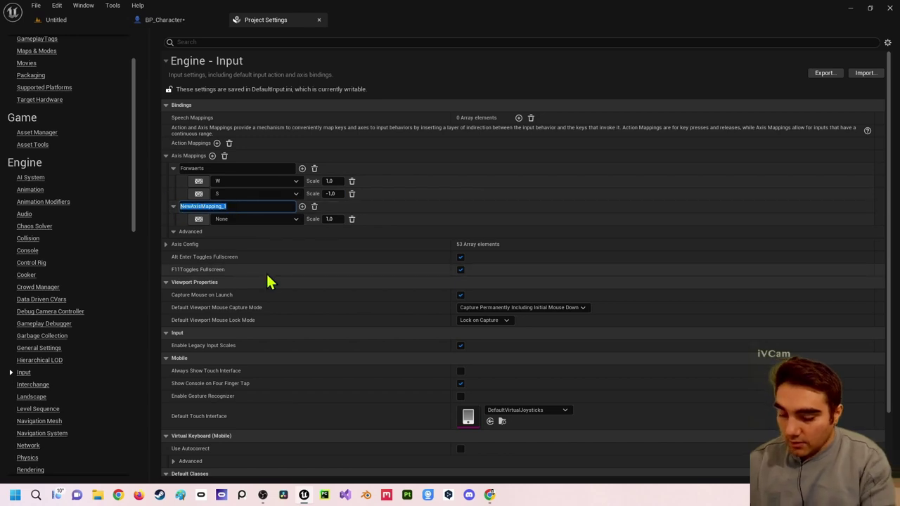
Name the second mapping Hochschauen, bind it to Mouse Y, and delete the extra empty key row.
text(Hochschauen)
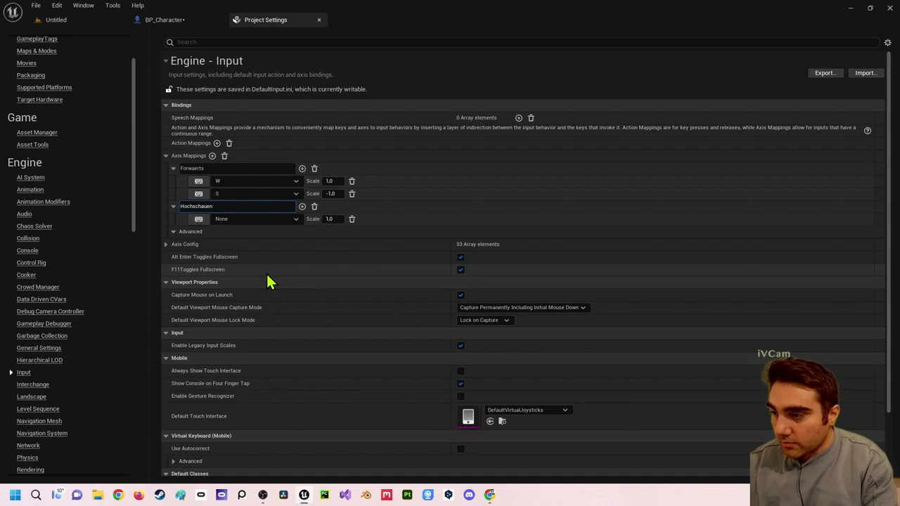
key(Return)
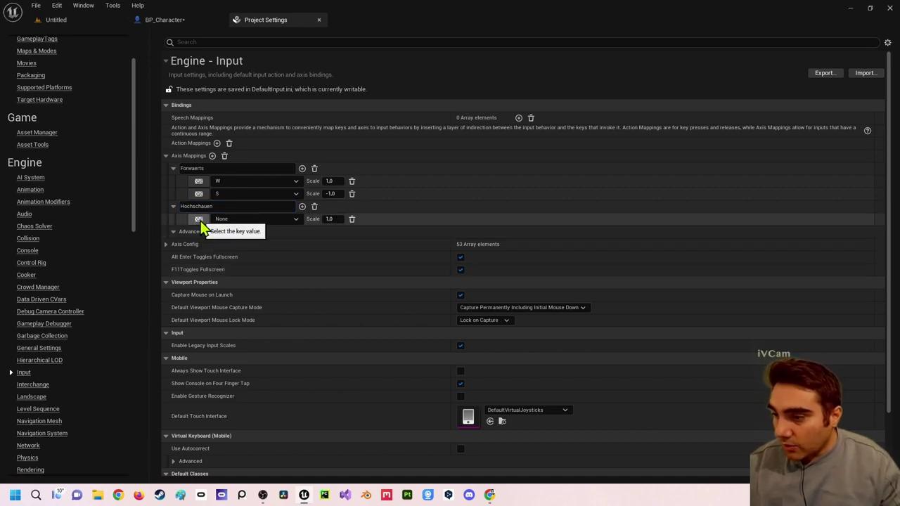
click(224, 222)
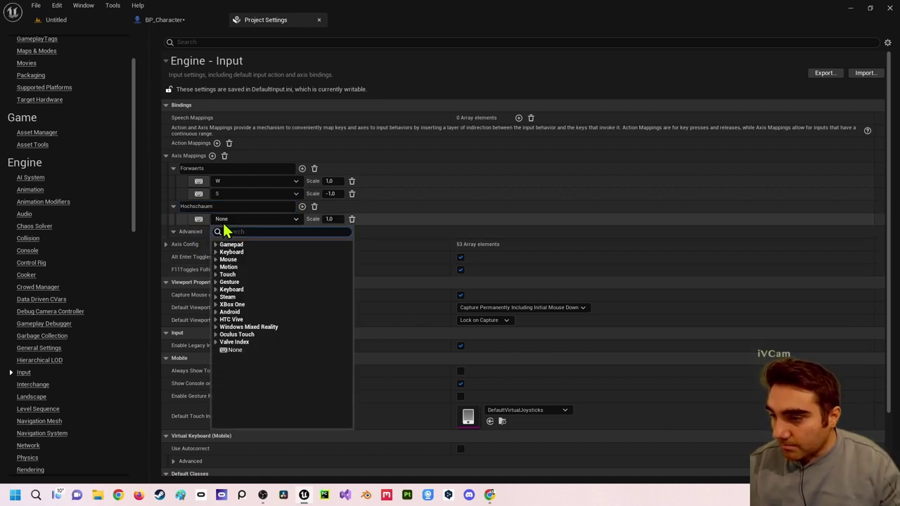
text(mou)
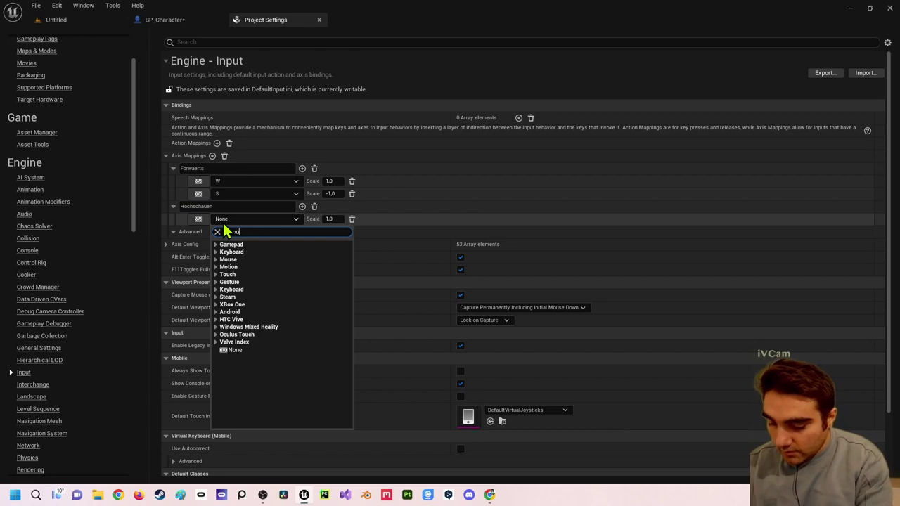
text(se y)
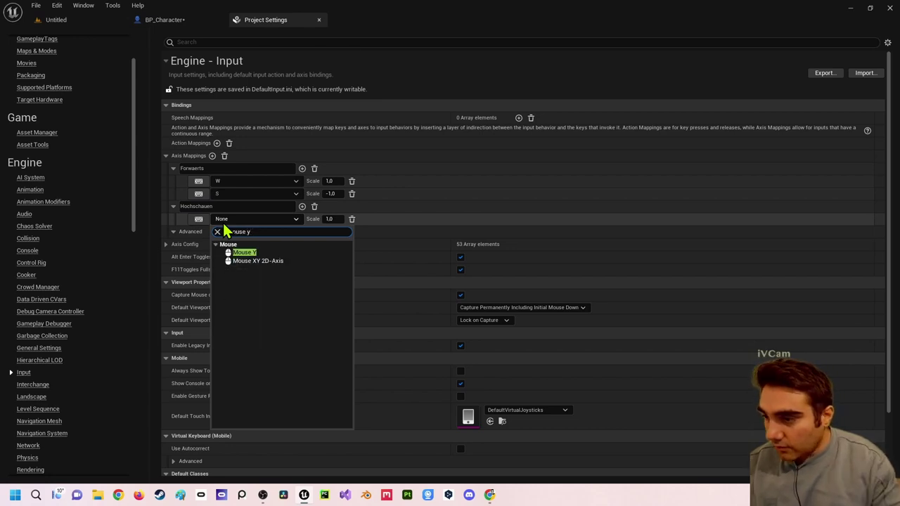
click(243, 252)
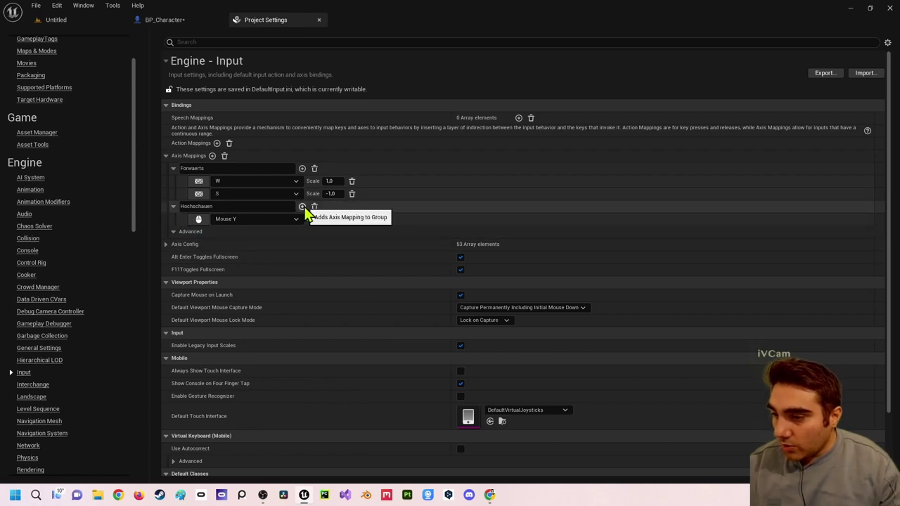
click(302, 206)
click(245, 232)
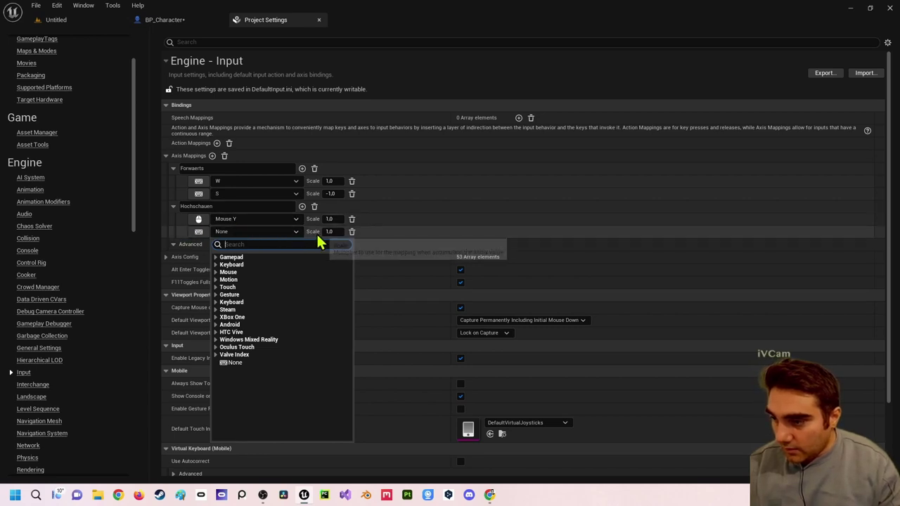
click(166, 241)
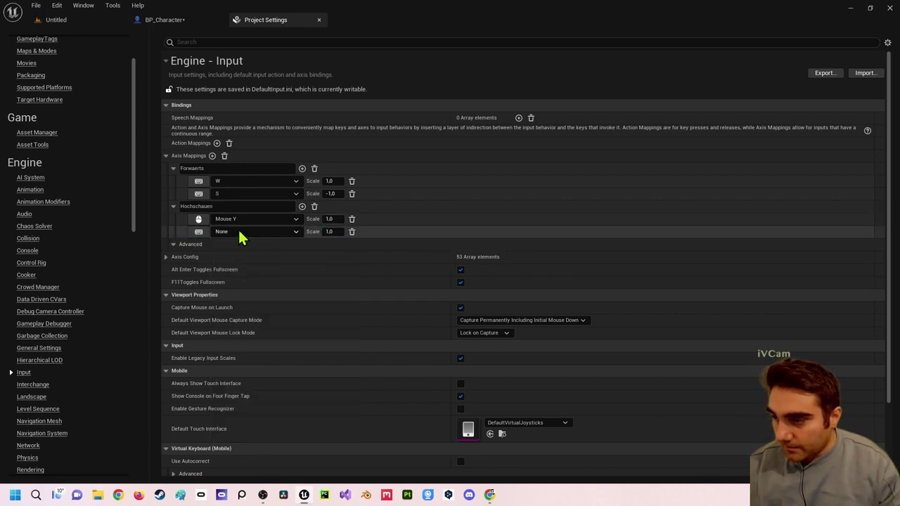
click(352, 233)
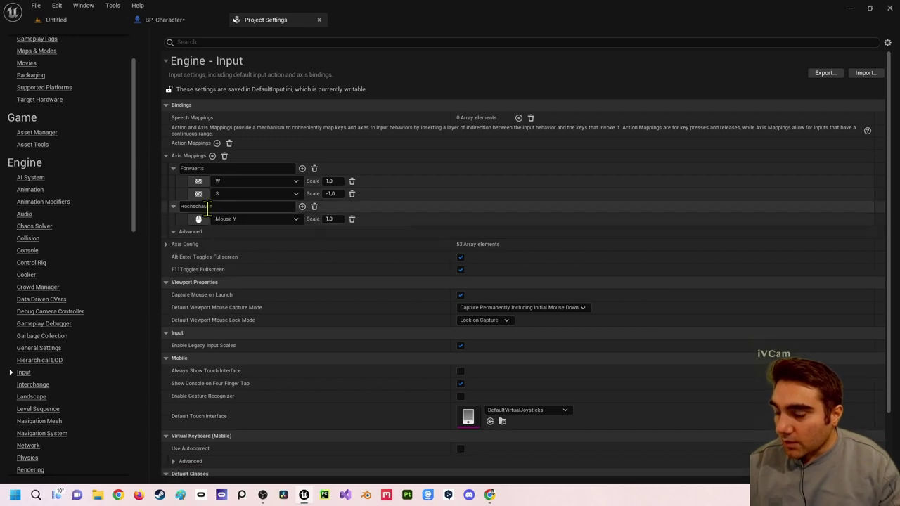
Add a new axis mapping and name it 'links laufen'.
click(212, 155)
drag(252, 232, 157, 235)
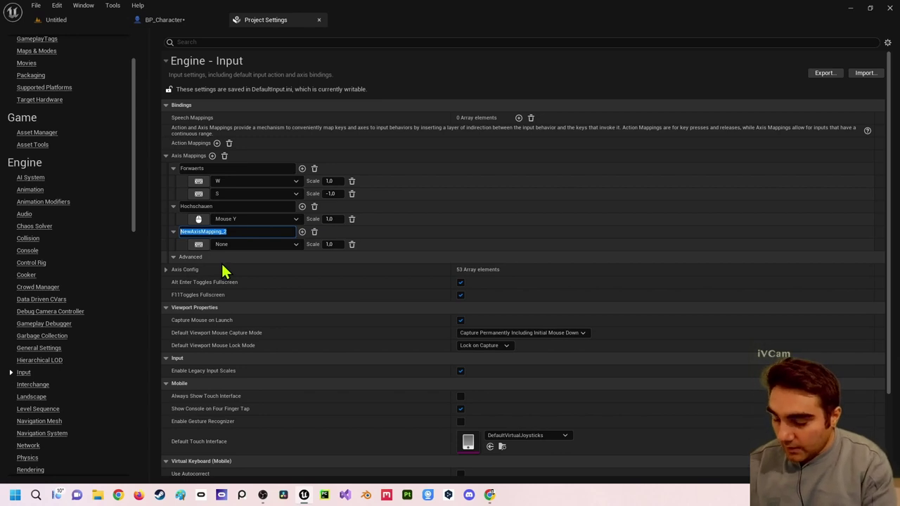
text(Rechts )
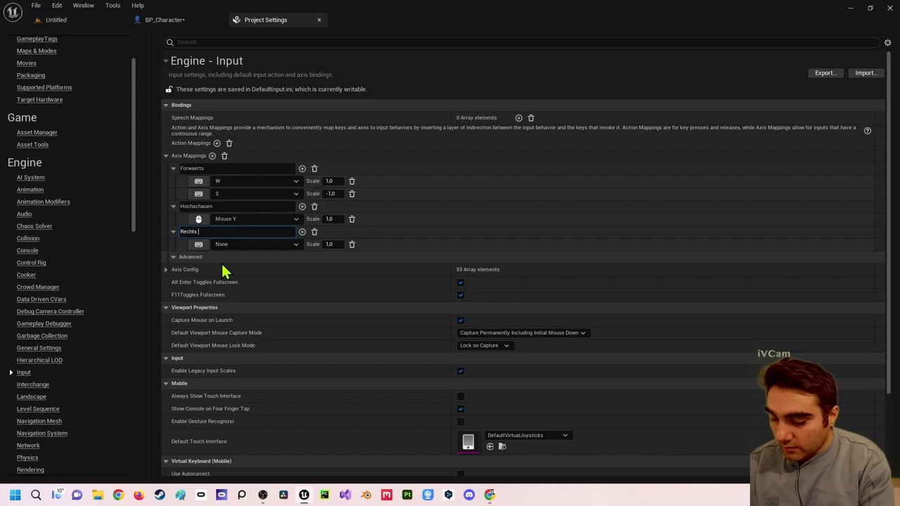
text(laufen)
key(Return)
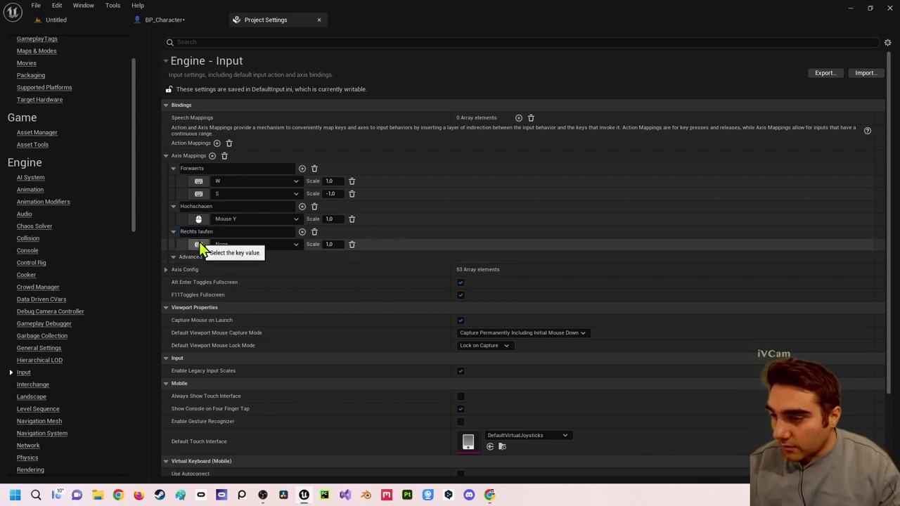
drag(196, 233, 154, 240)
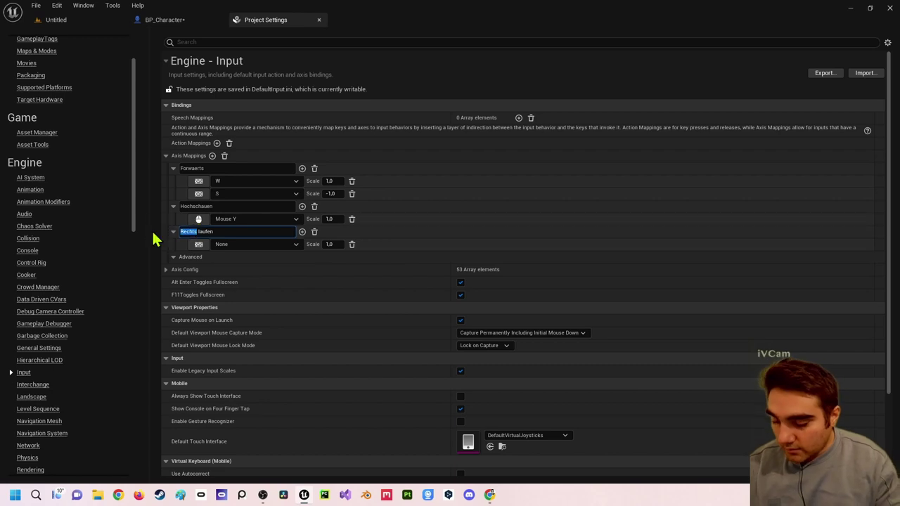
text(links)
key(Return)
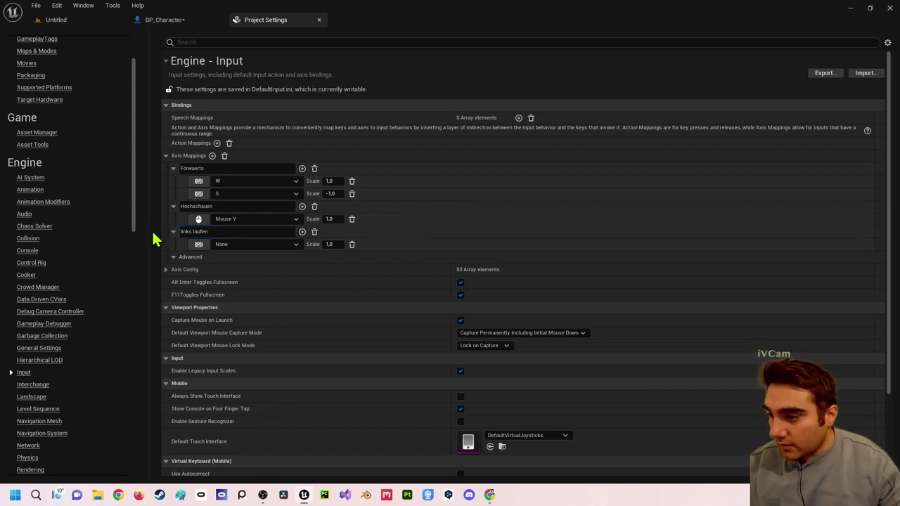
Bind the A and D keys to links laufen, both at scale 1.0.
click(198, 244)
key(a)
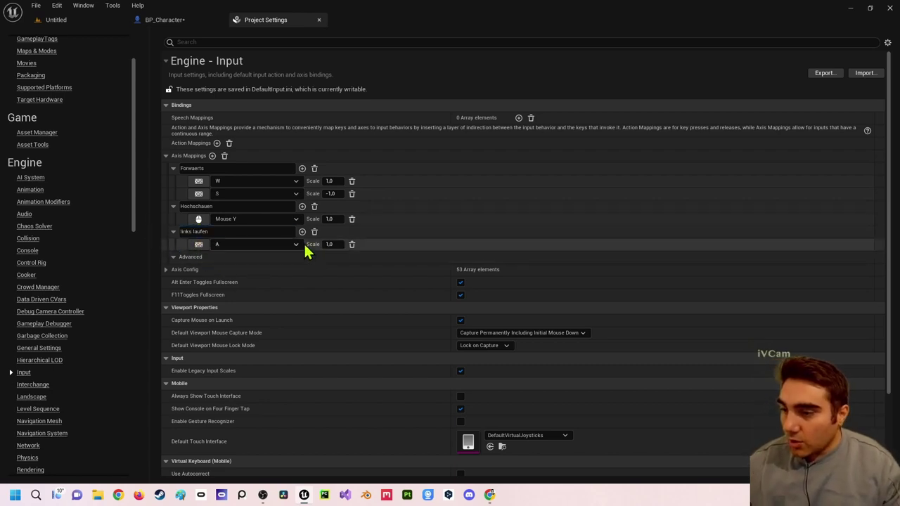
click(303, 232)
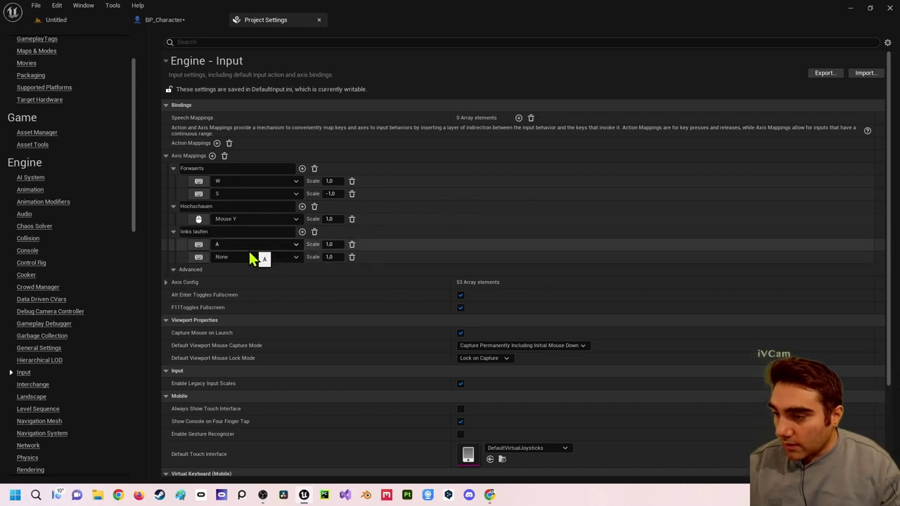
click(198, 257)
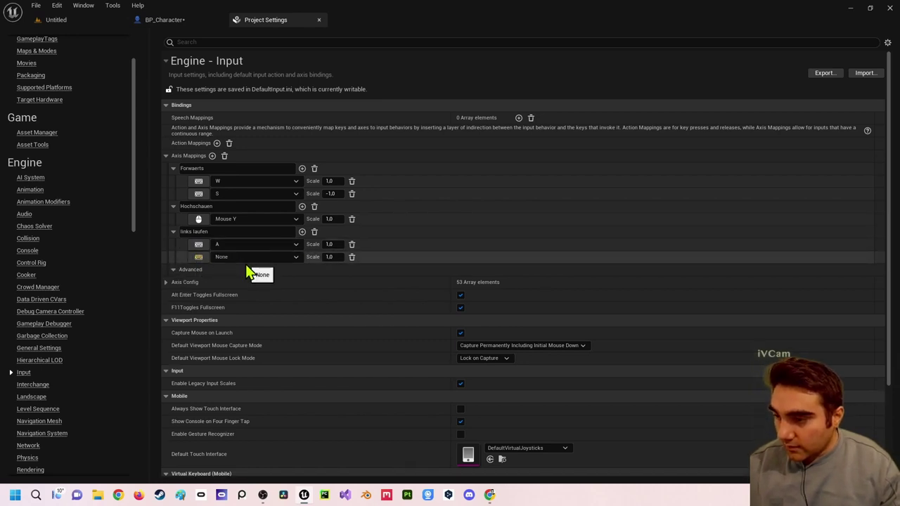
key(d)
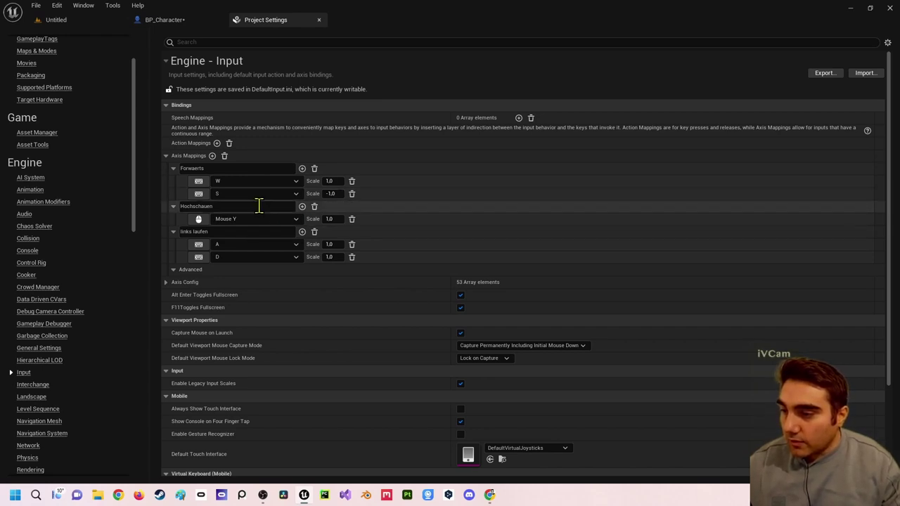
Create the 'links schauen' axis mapping and bind it to Mouse X found via a 'mouse x' search.
click(212, 156)
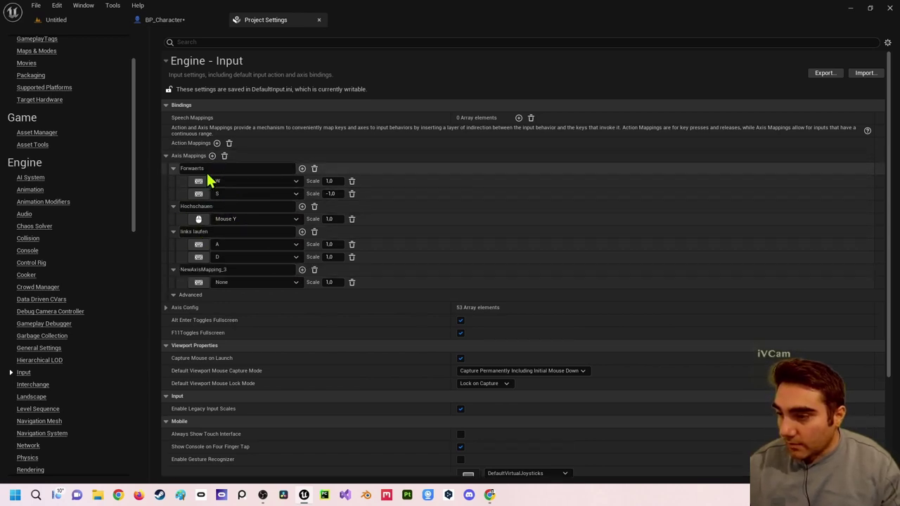
click(211, 270)
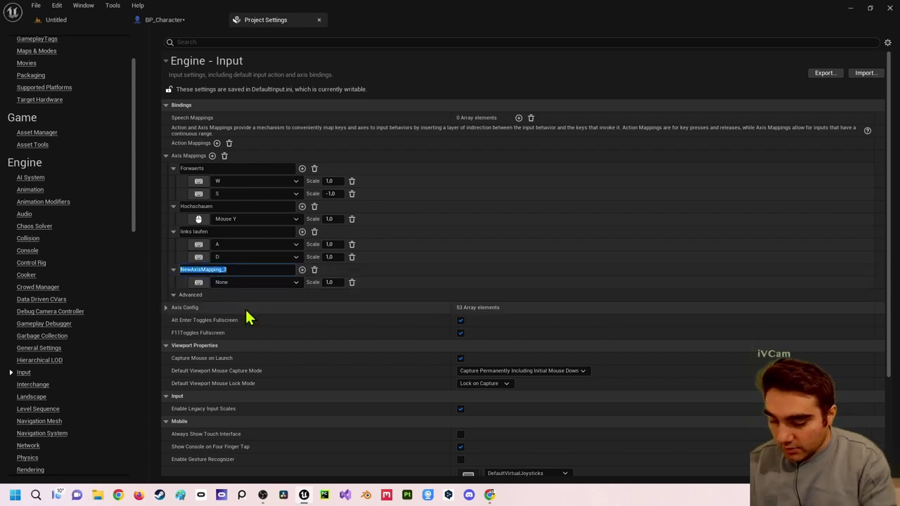
text(links)
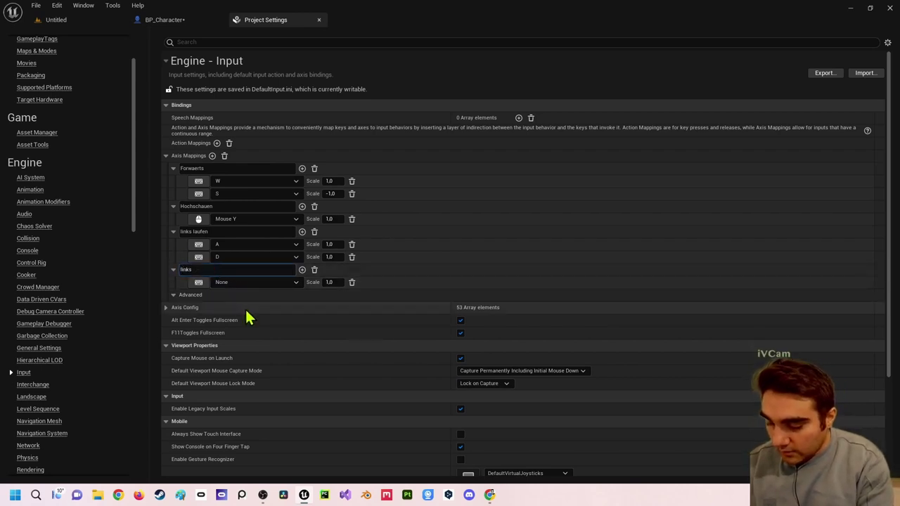
text( schauen)
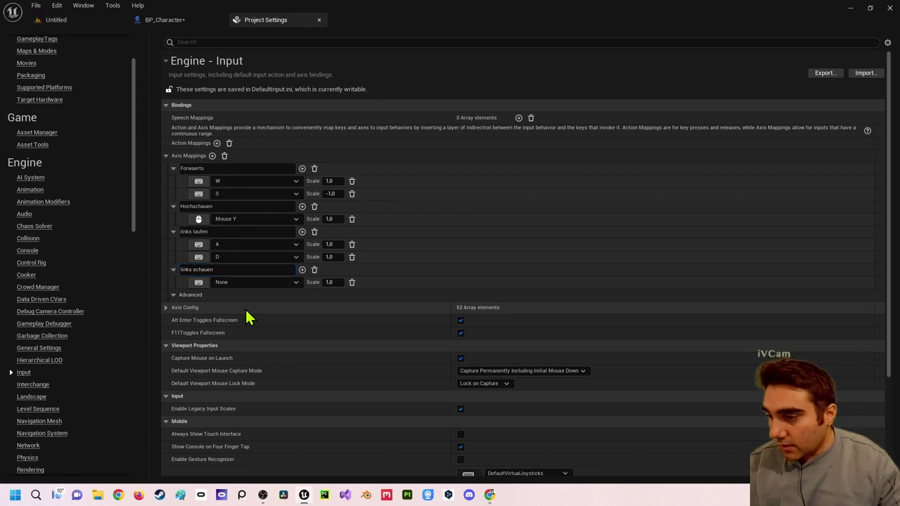
key(Return)
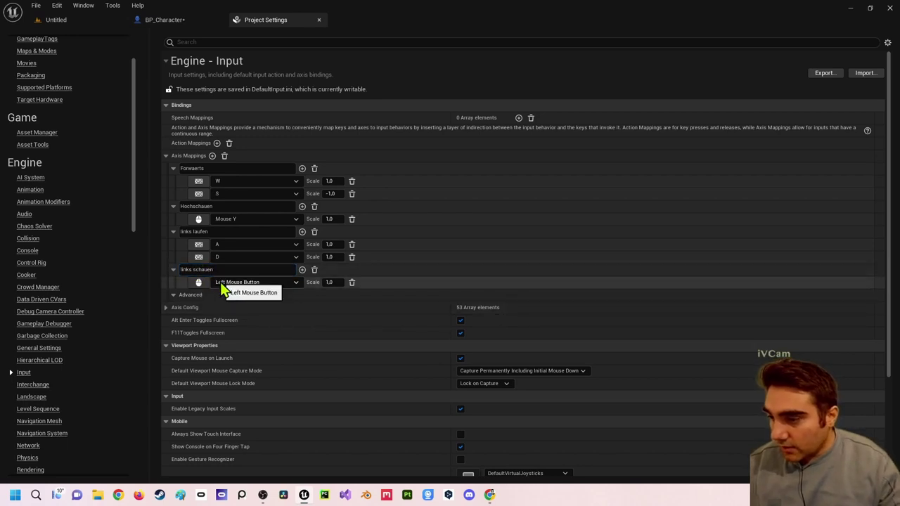
click(221, 284)
text(mou)
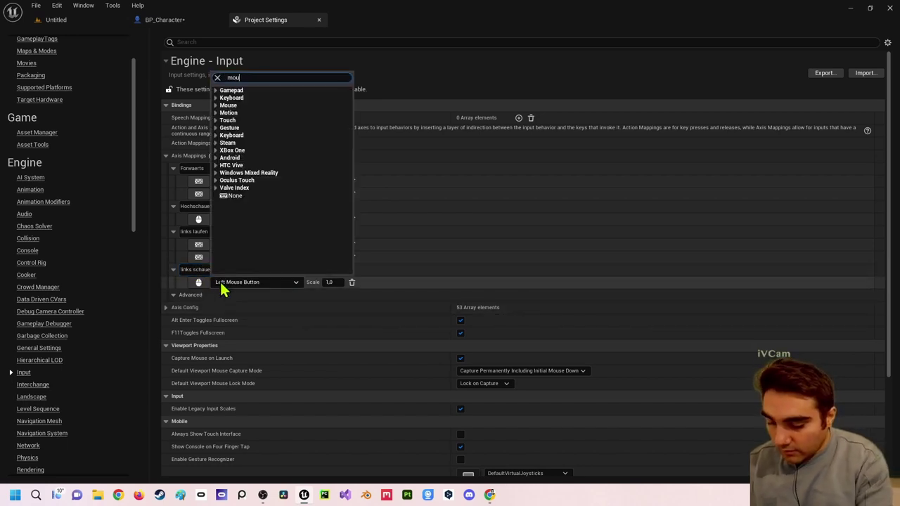
text(se x)
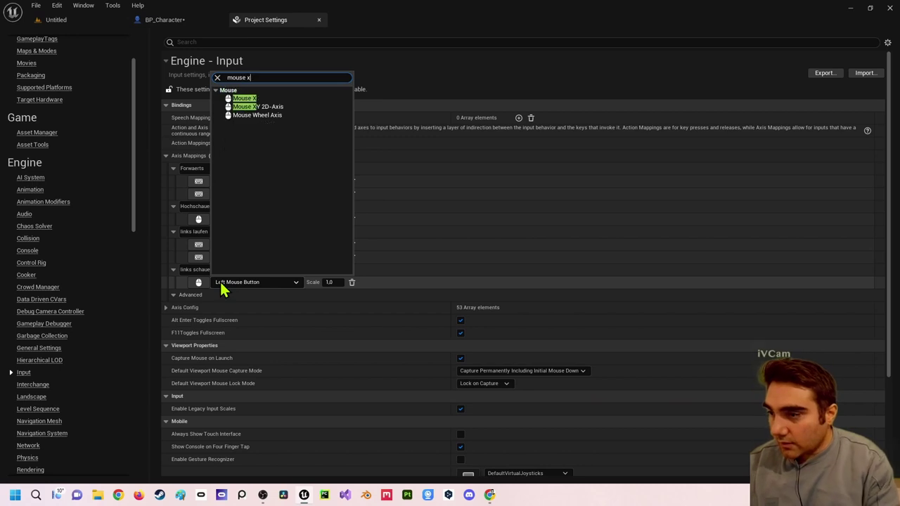
click(257, 100)
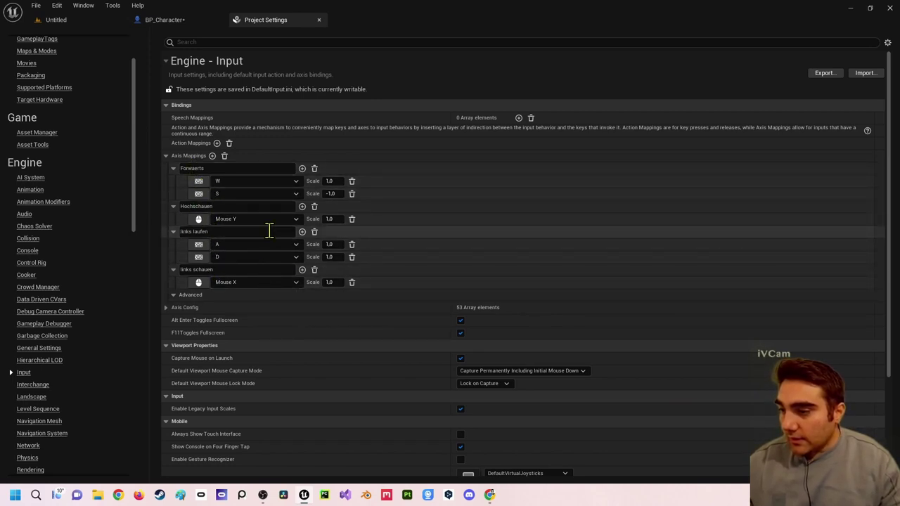
Place an InputAxis Forwaerts event node in BP_Character's Event Graph using a 'forwae' search.
click(190, 23)
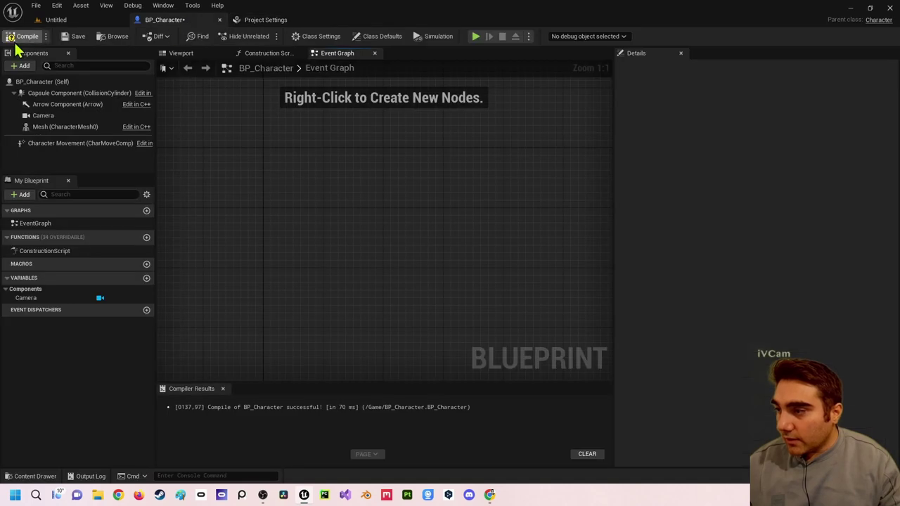
right_click(246, 156)
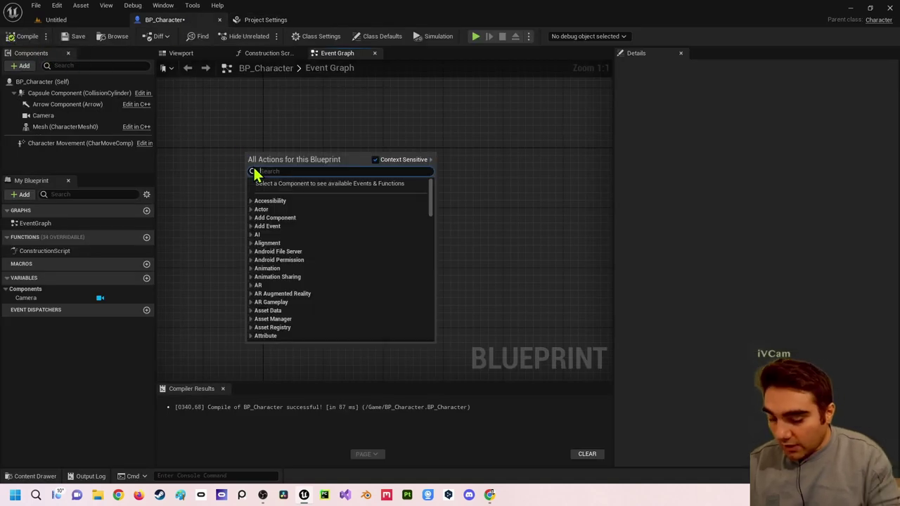
text(forw)
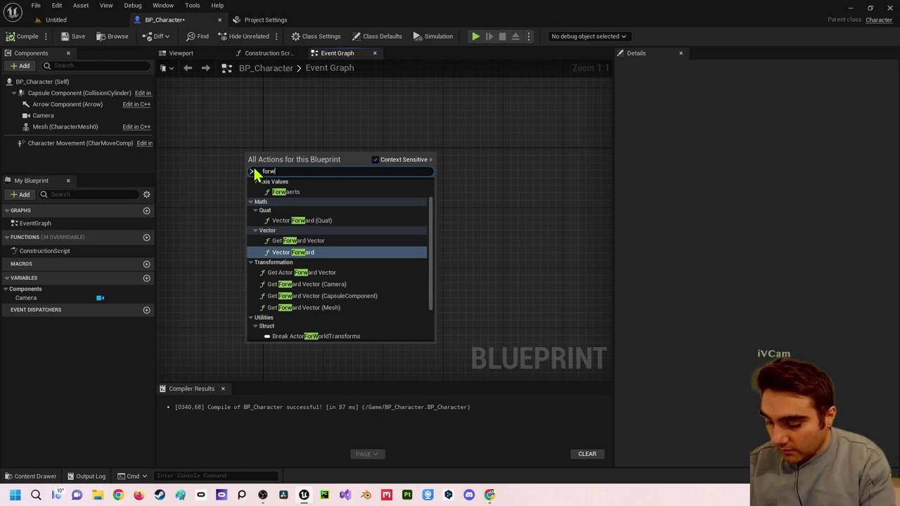
text(ar)
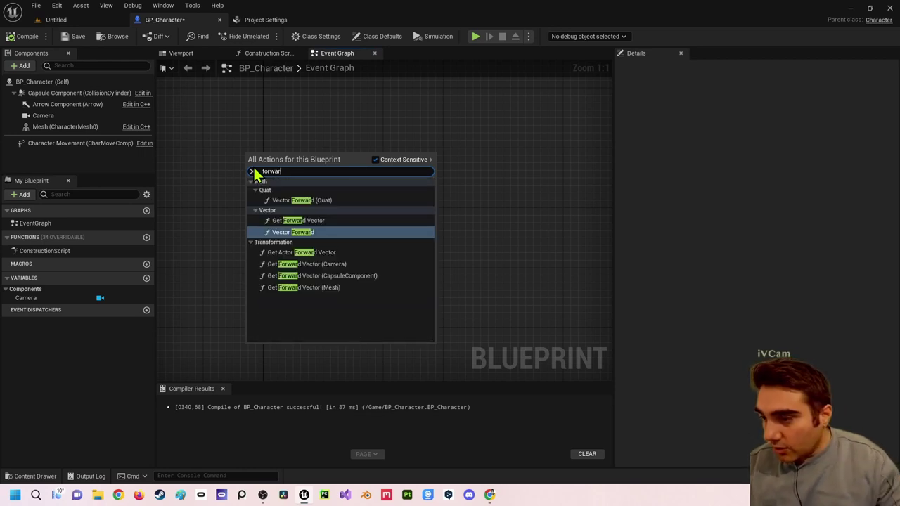
key(BackSpace)
text(e)
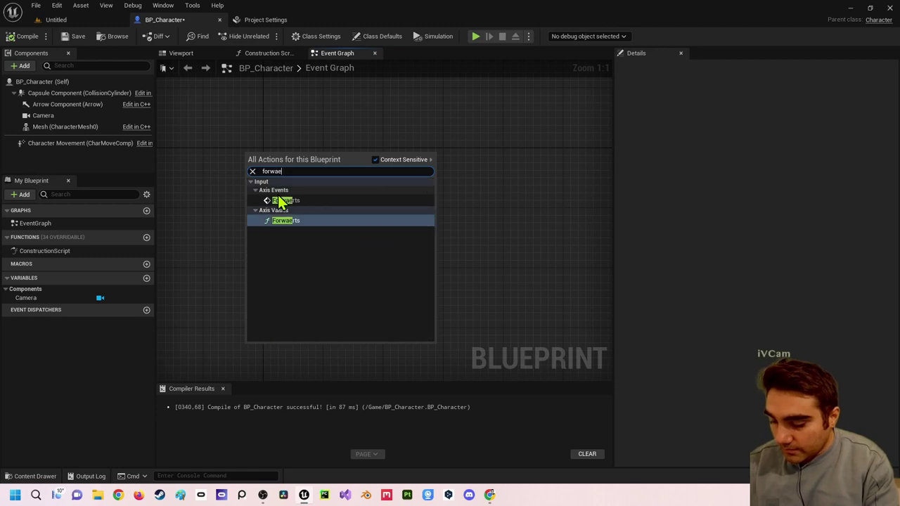
click(292, 202)
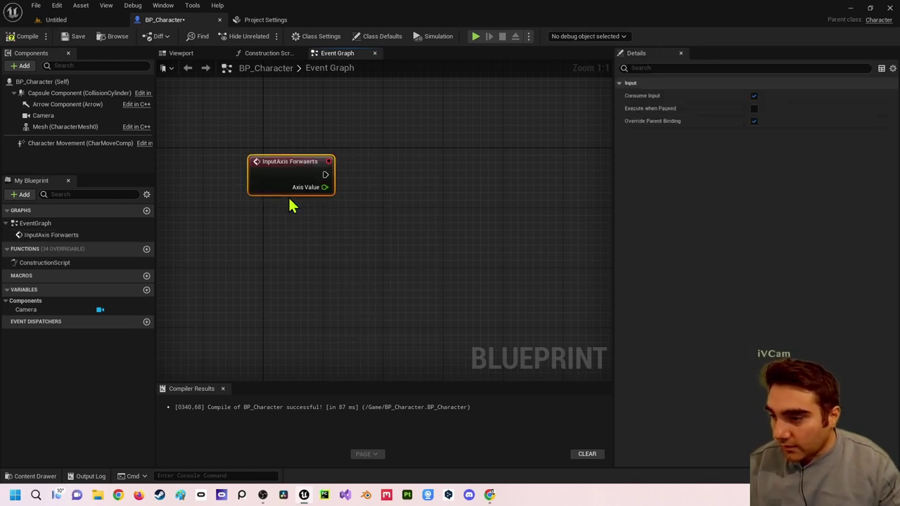
mouse_move(312, 137)
mouse_down()
mouse_move(296, 168)
mouse_move(439, 164)
mouse_up()
click(323, 224)
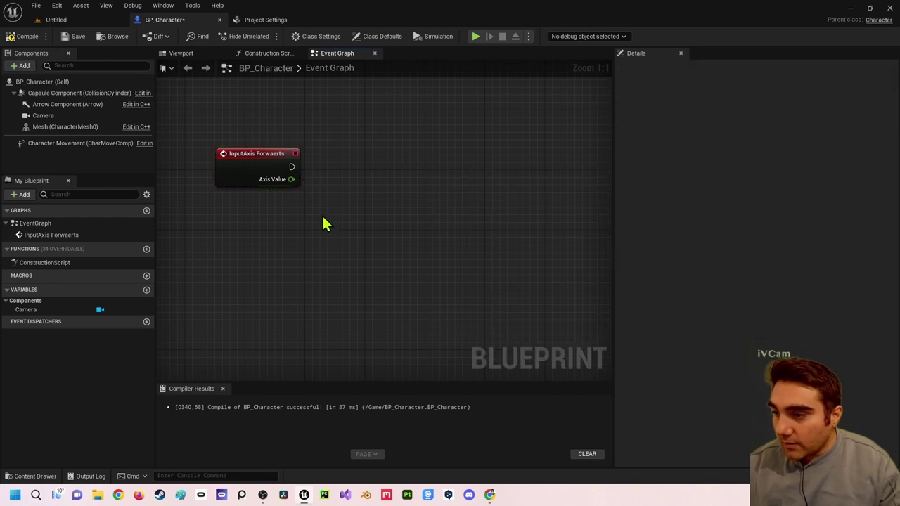
click(278, 156)
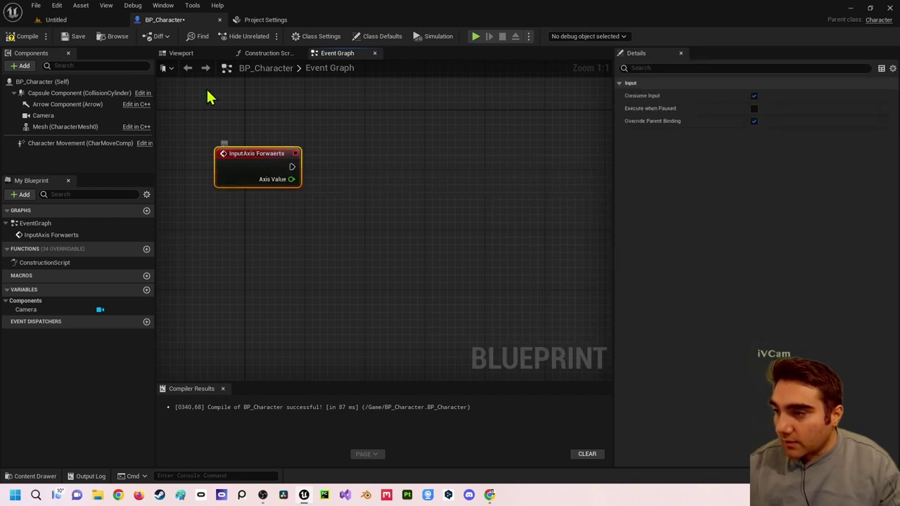
Check the Input settings tab, then return to the BP_Character event graph.
click(91, 21)
click(166, 21)
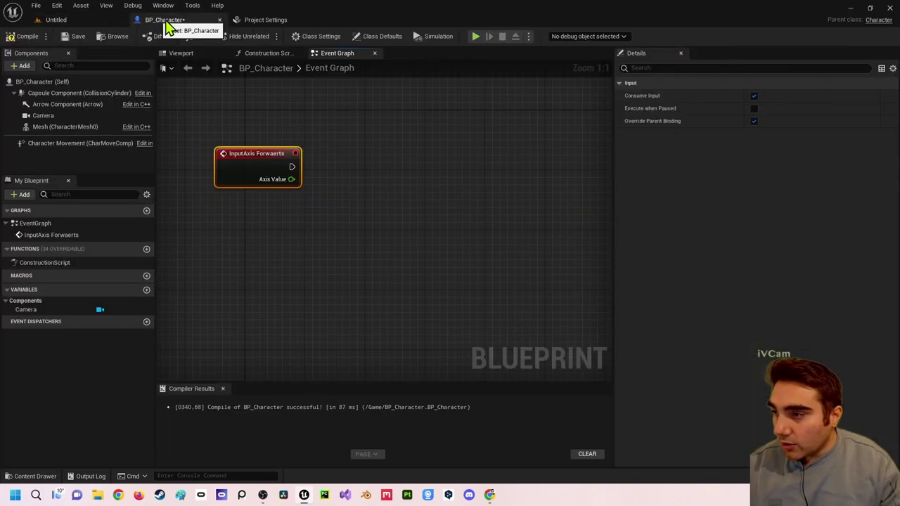
click(261, 21)
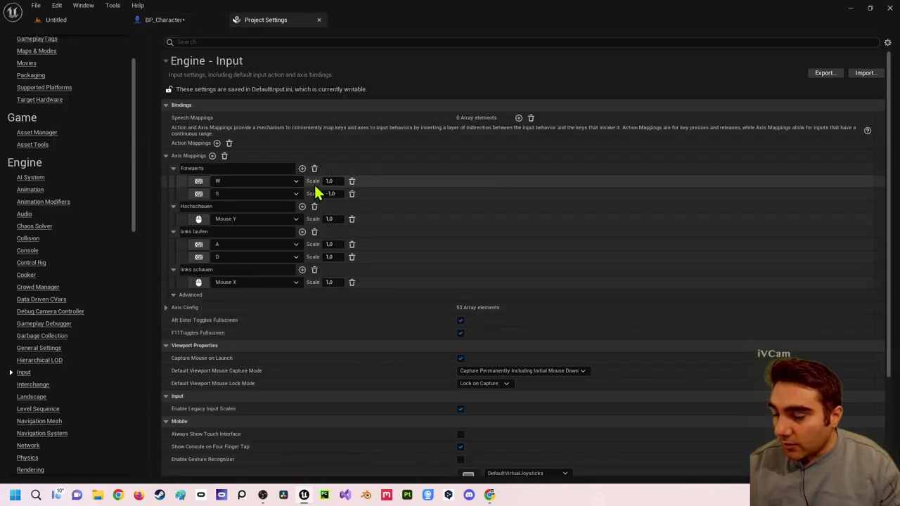
click(175, 21)
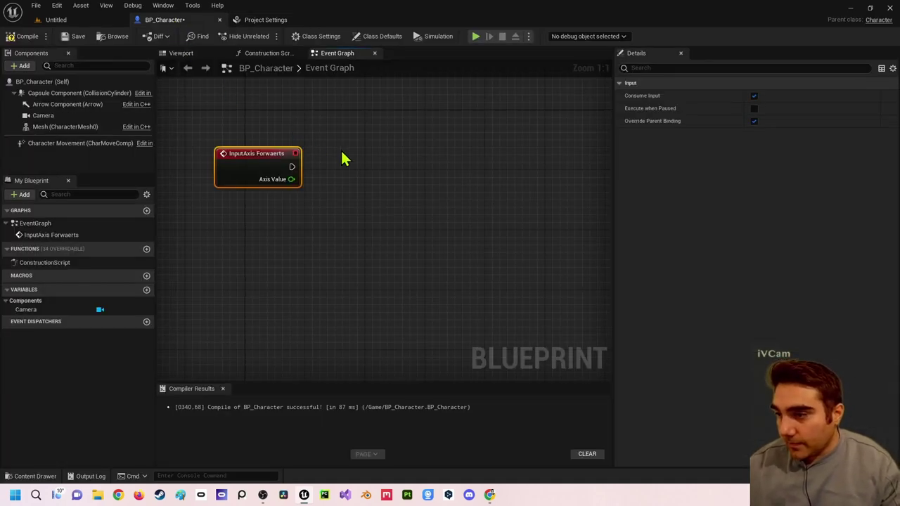
right_drag(345, 159, 310, 162)
Wire a new Add Movement Input node from the InputAxis Forwaerts execution pin.
right_click(318, 155)
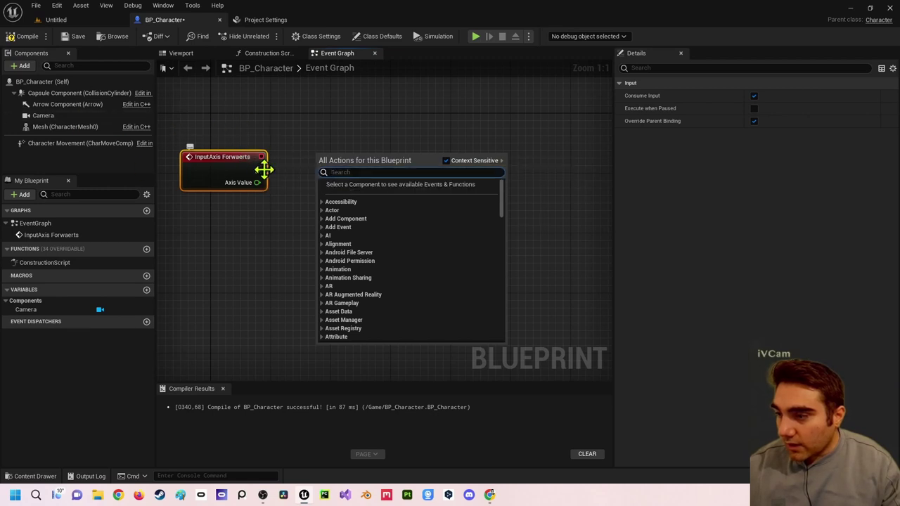
drag(257, 169, 441, 172)
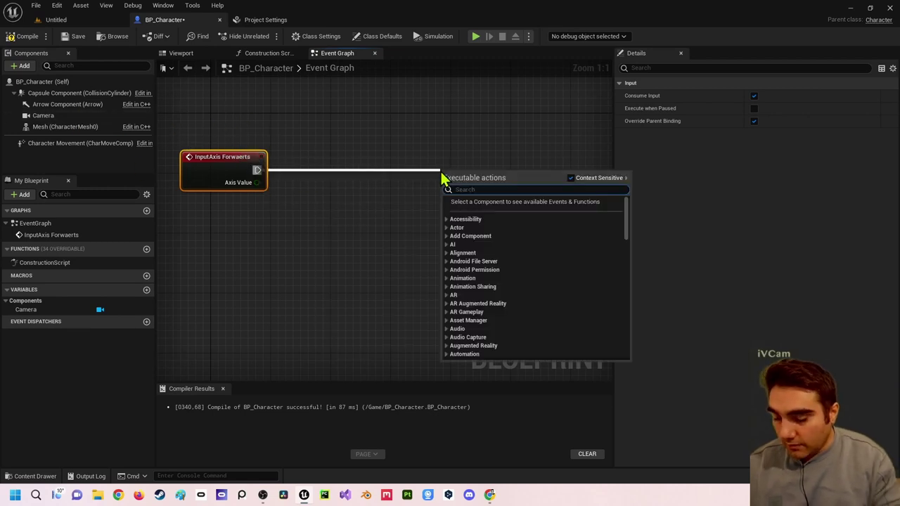
text(addmo)
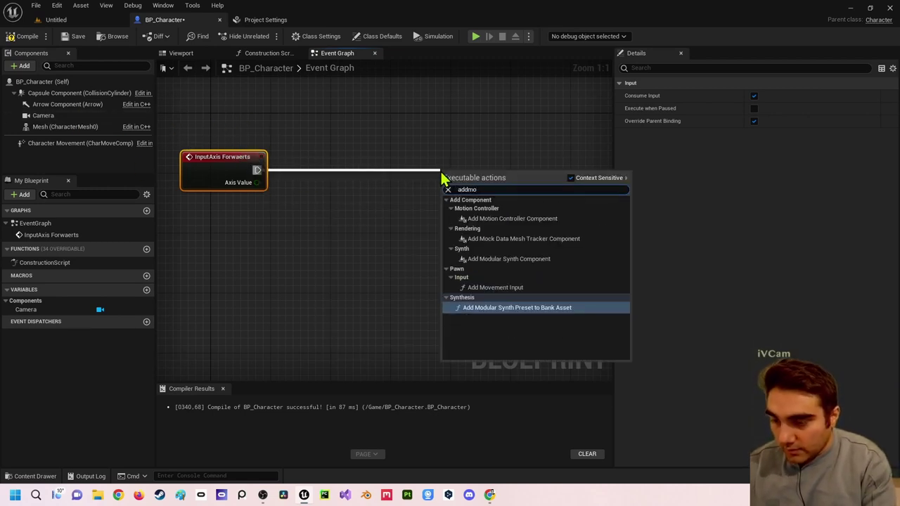
text(vement)
key(Return)
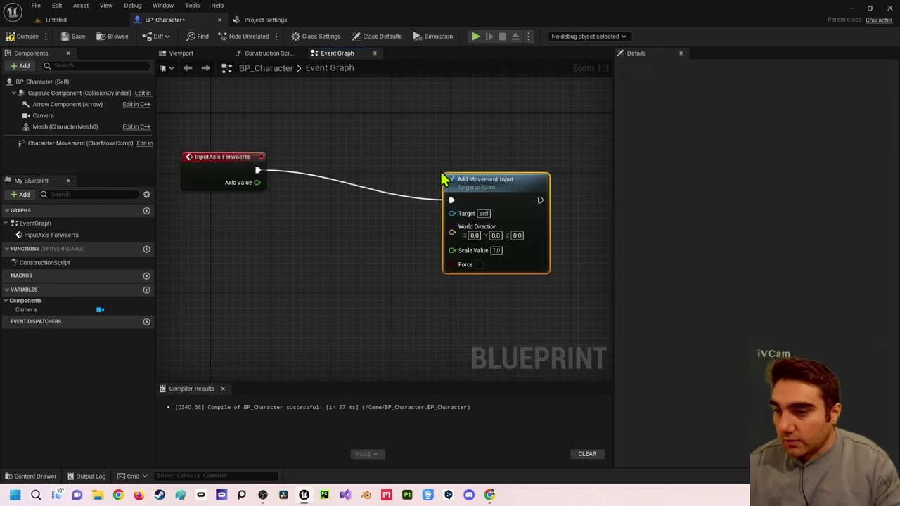
drag(483, 181, 462, 151)
click(335, 221)
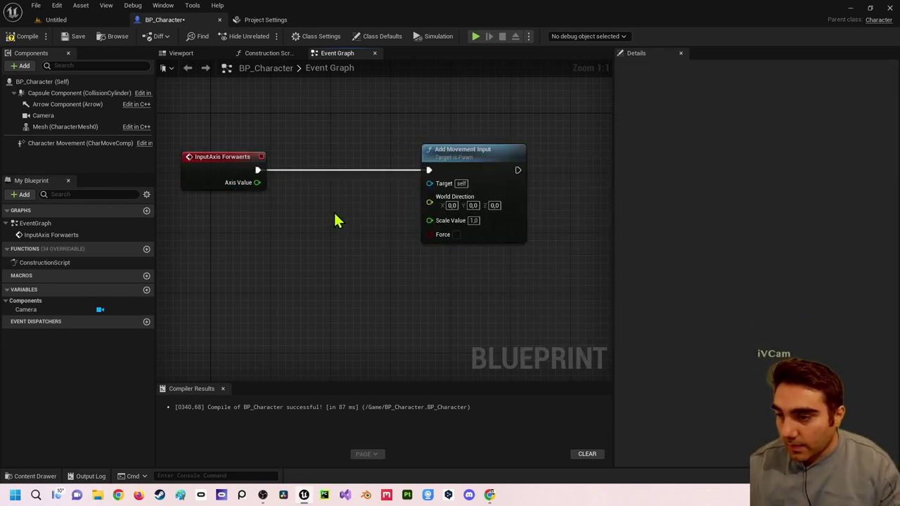
right_drag(334, 220, 332, 180)
right_drag(259, 170, 240, 176)
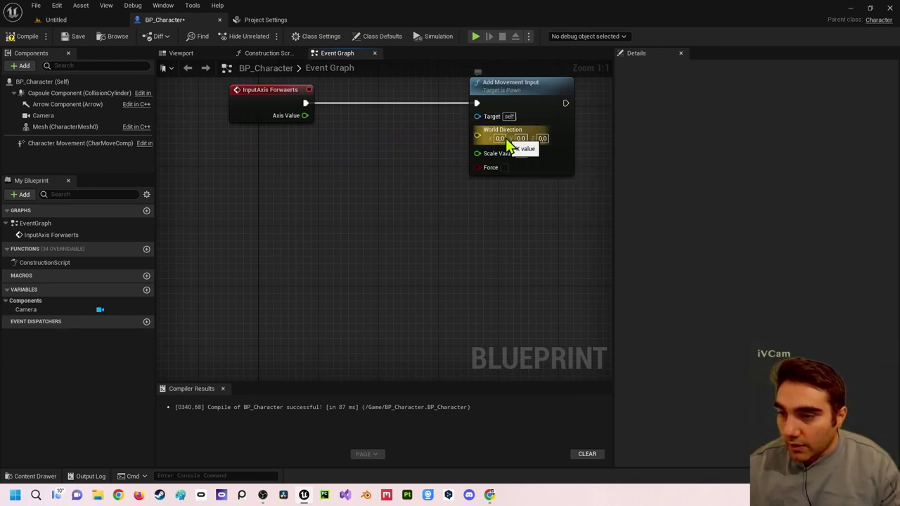
right_drag(282, 156, 292, 169)
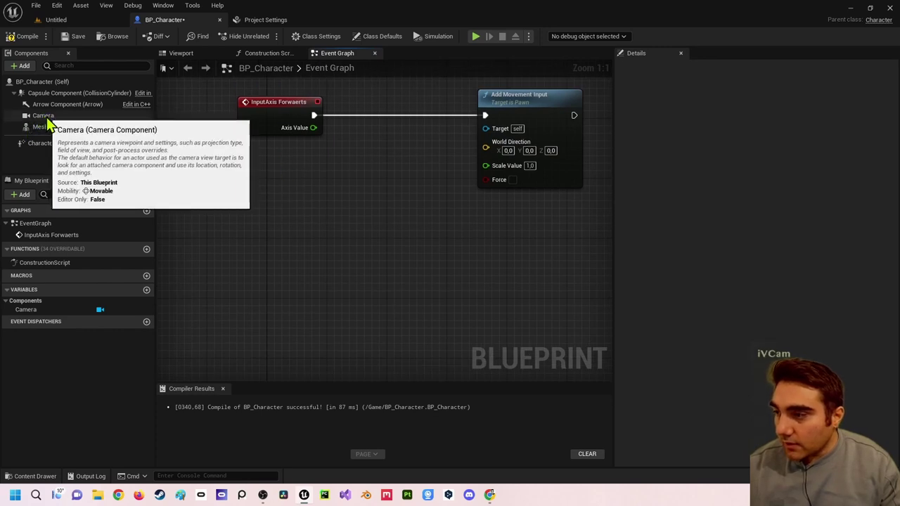
Add a Get Actor Forward Vector node and connect it to Add Movement Input's World Direction.
right_click(302, 180)
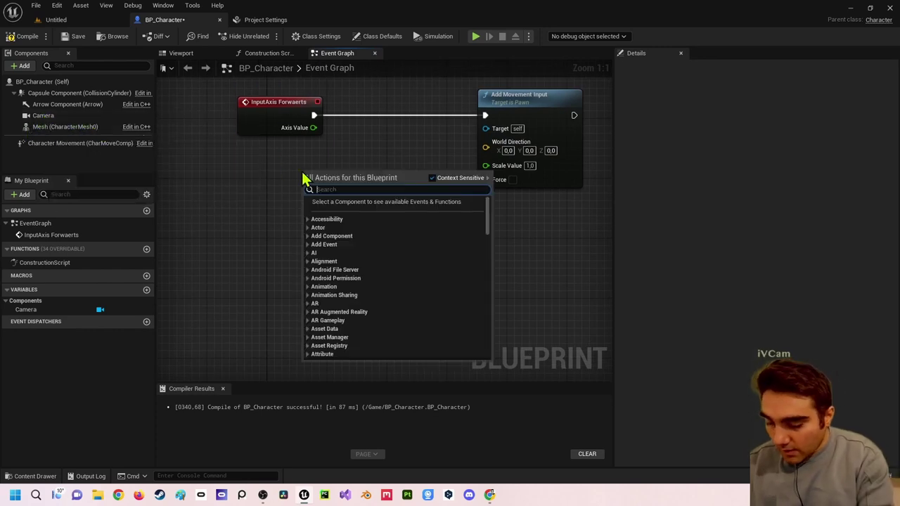
text(getactor)
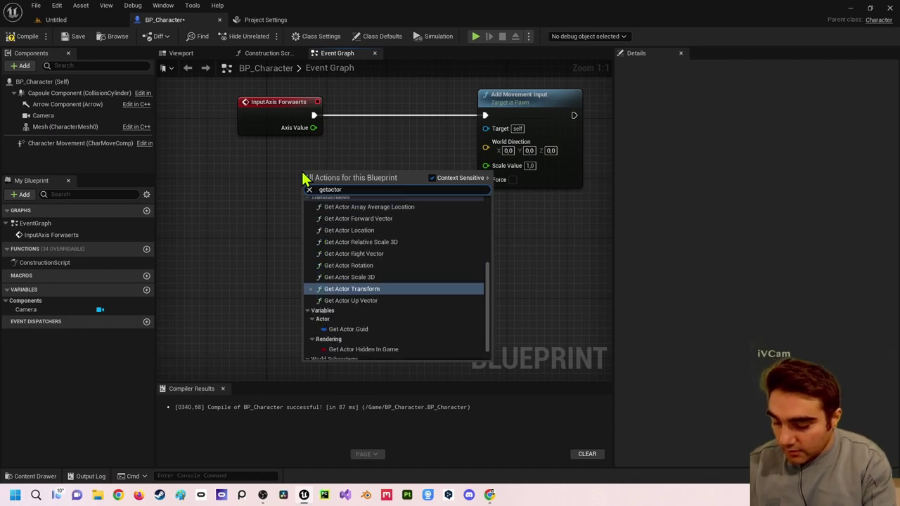
text(for)
key(Return)
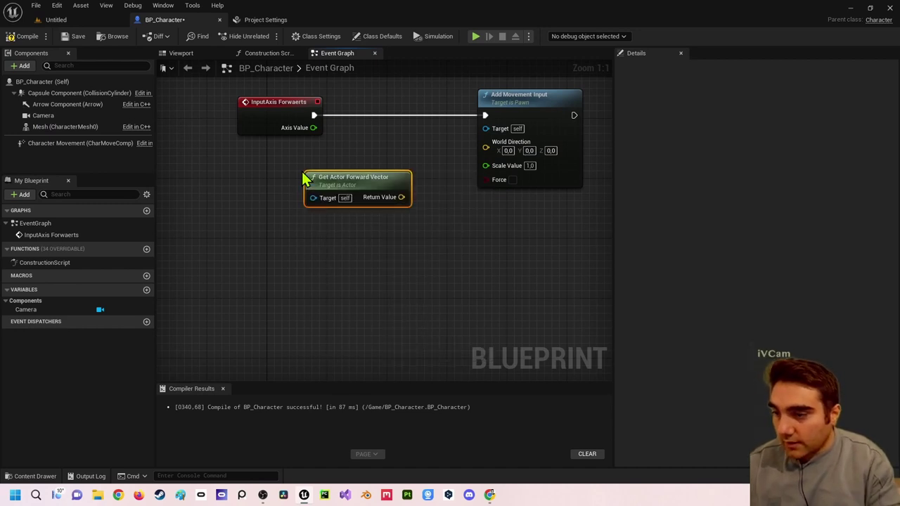
drag(319, 171, 282, 163)
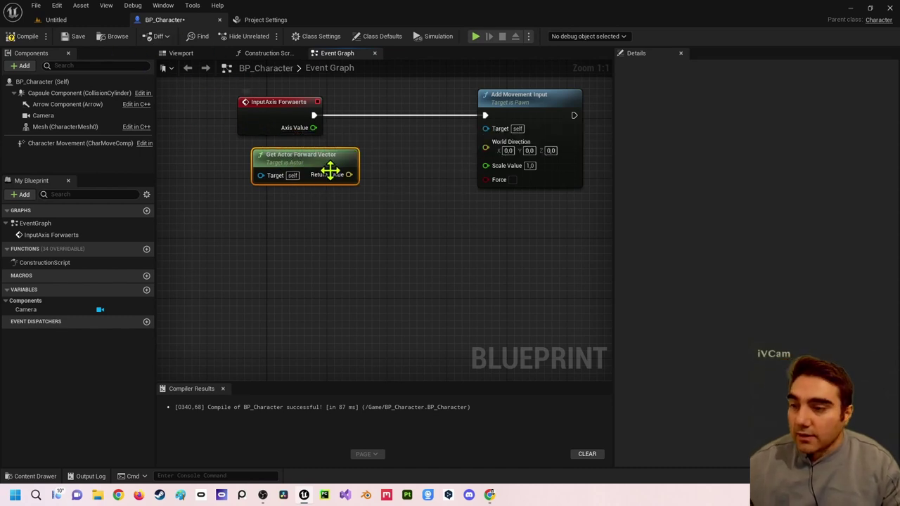
drag(349, 174, 486, 148)
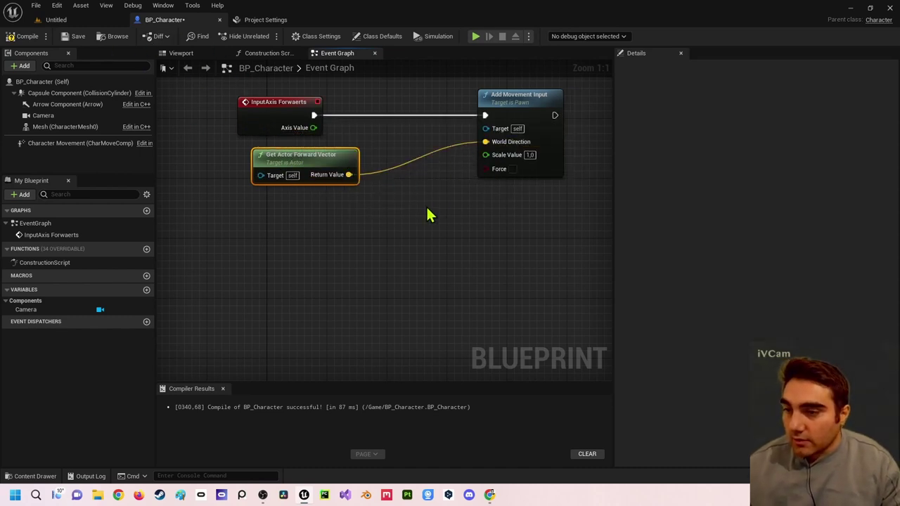
Tidy the graph, shifting Get Actor Forward Vector left and Add Movement Input right.
drag(311, 172, 288, 171)
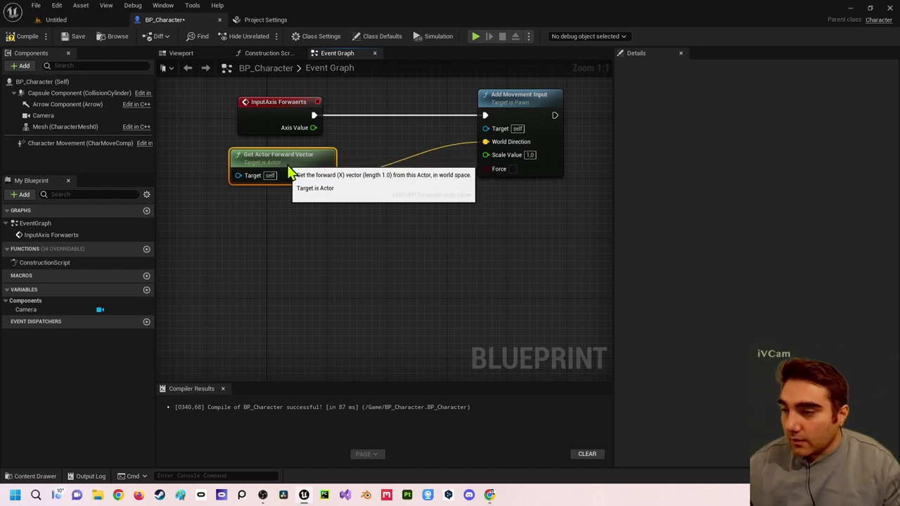
click(328, 221)
right_drag(343, 227, 330, 249)
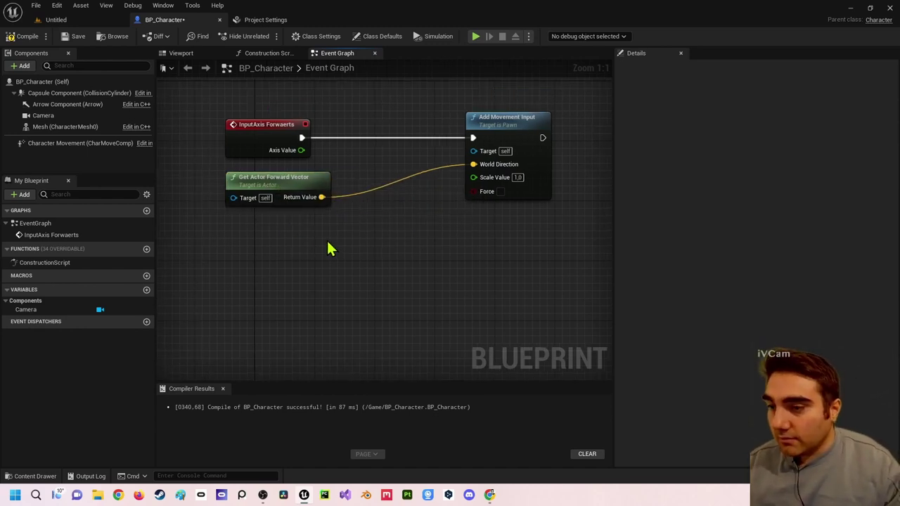
right_drag(351, 253, 358, 244)
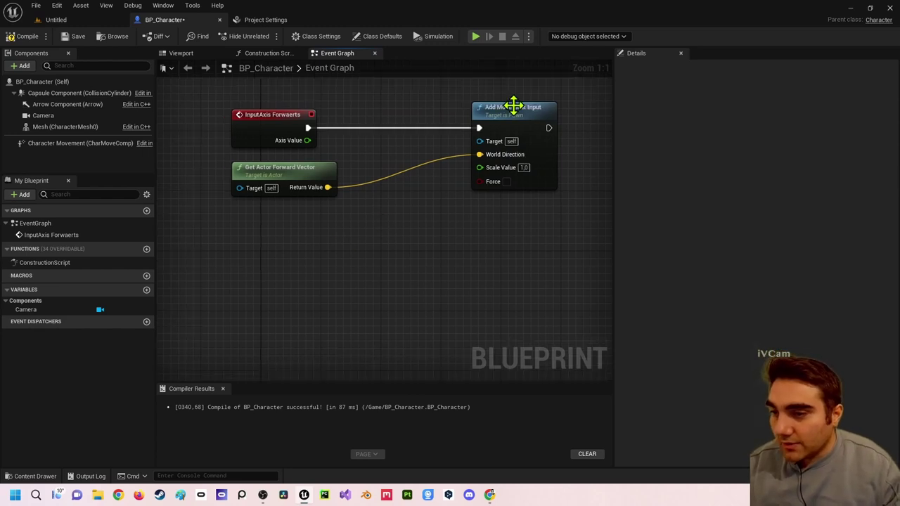
drag(513, 107, 543, 111)
click(407, 239)
right_drag(382, 227, 415, 246)
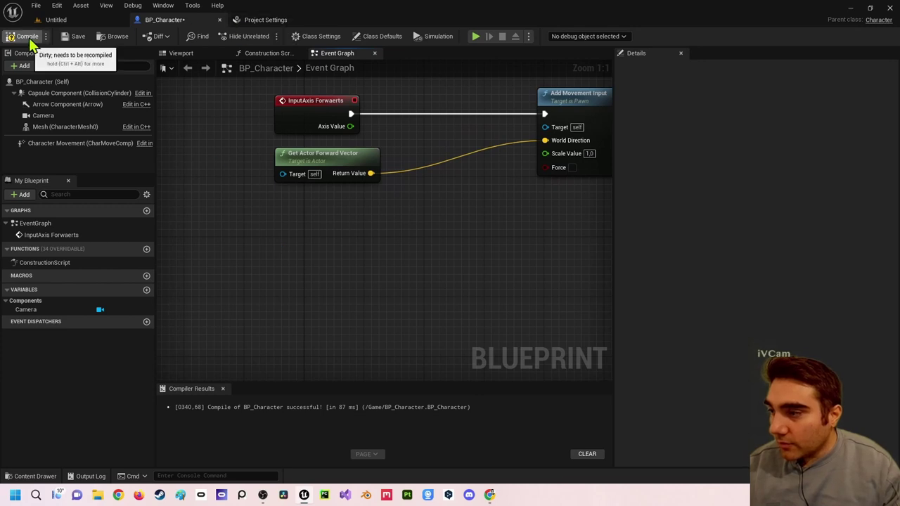
Test-play walking forward, then wire Axis Value into Scale Value and compile.
click(475, 36)
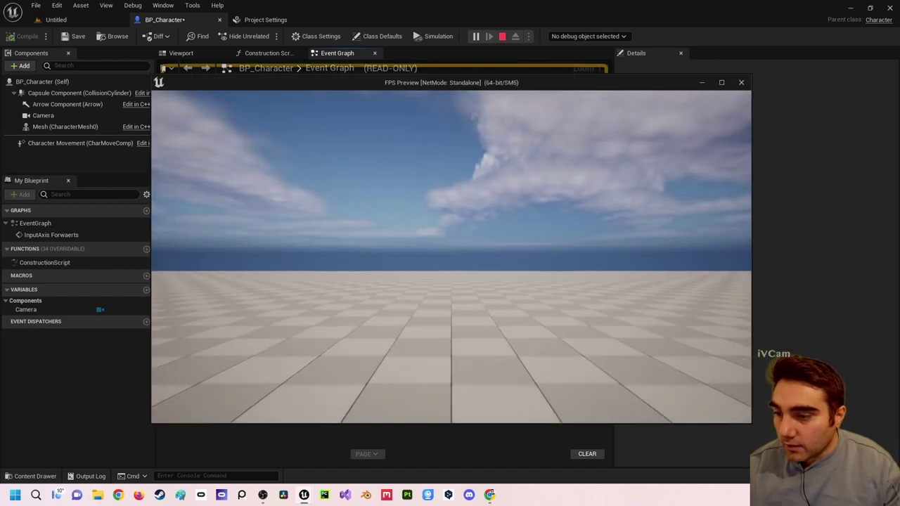
key(w)
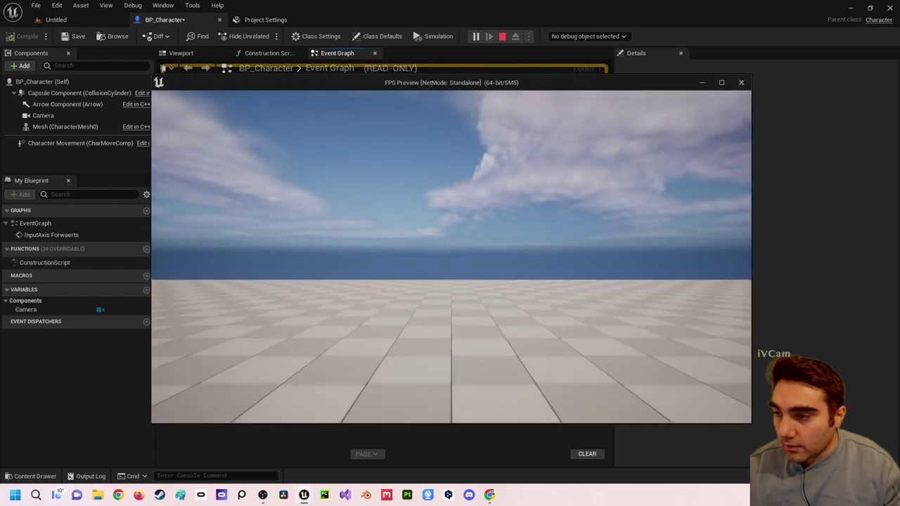
key(Escape)
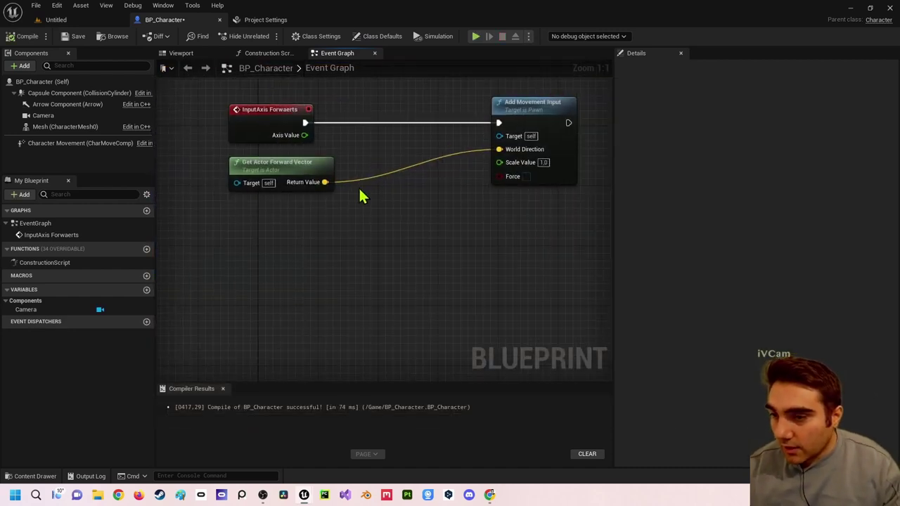
right_click(361, 196)
drag(304, 135, 511, 175)
click(31, 39)
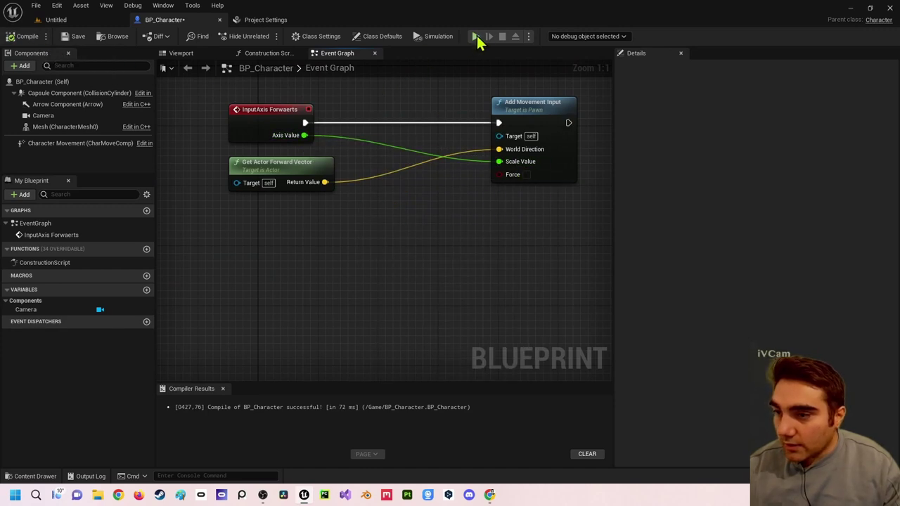
Play-test walking forward with W again, then return to the Untitled level.
click(476, 36)
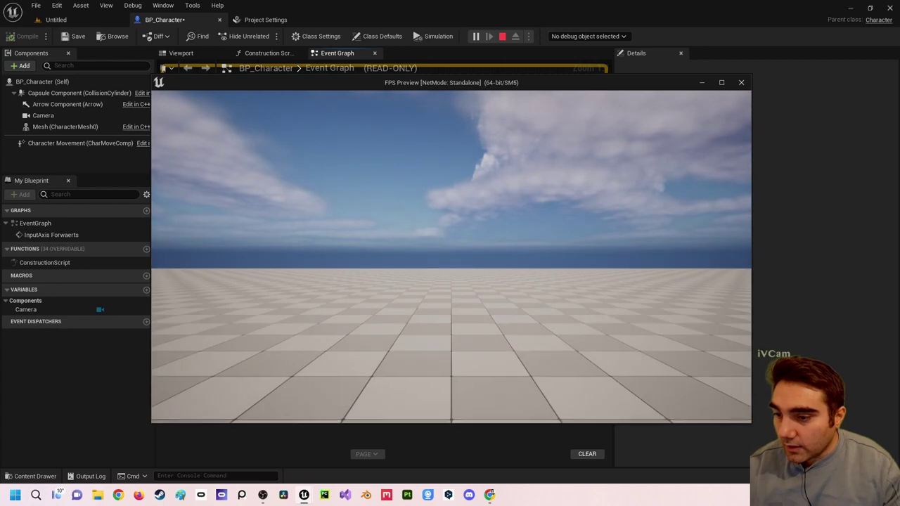
key(w)
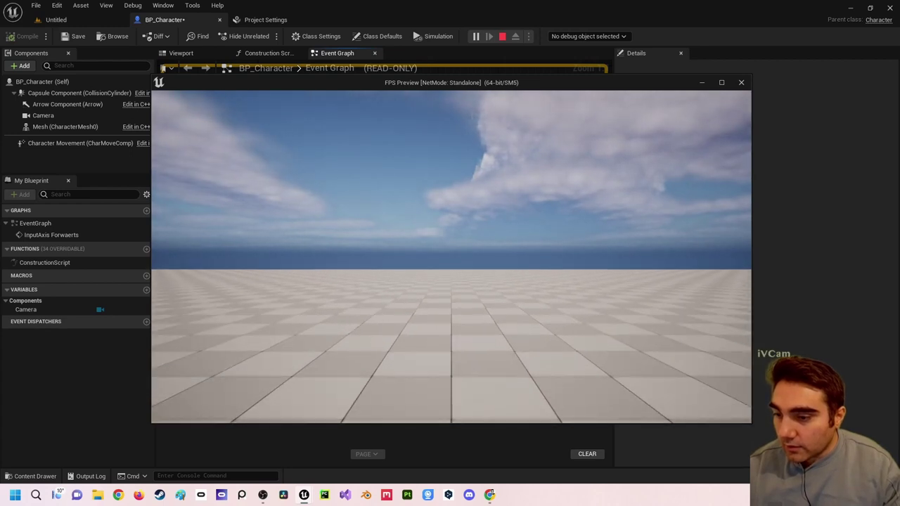
key(w)
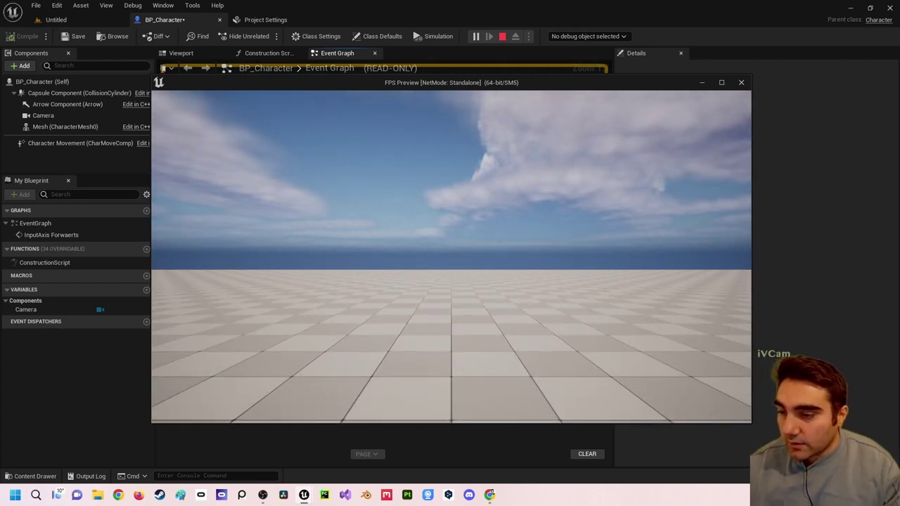
key(w)
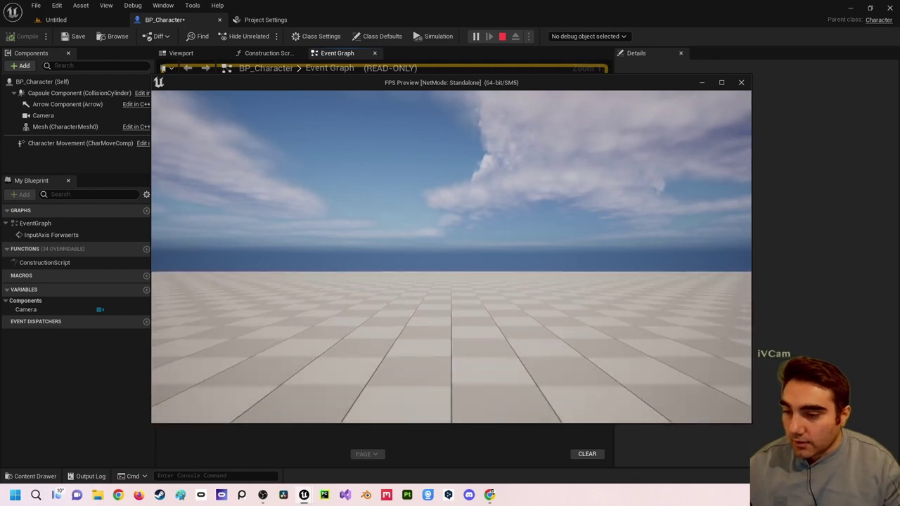
key(Escape)
click(57, 20)
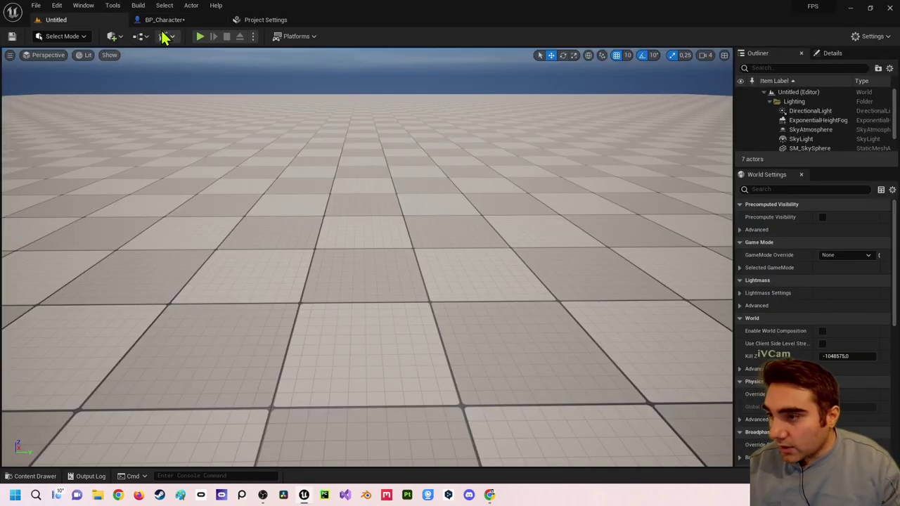
Cross-check the Input axis mappings against BP_Character's Event Graph, then open the node action list on free space.
key(ctrl+space)
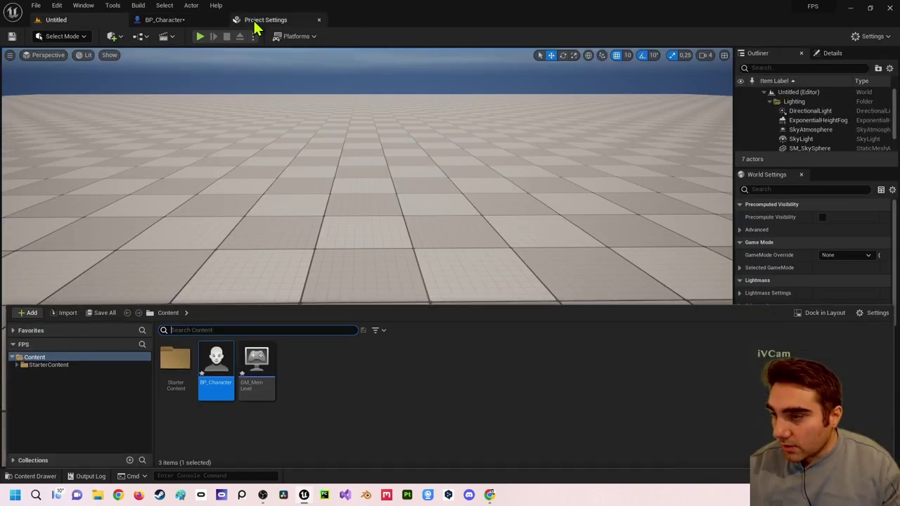
click(262, 21)
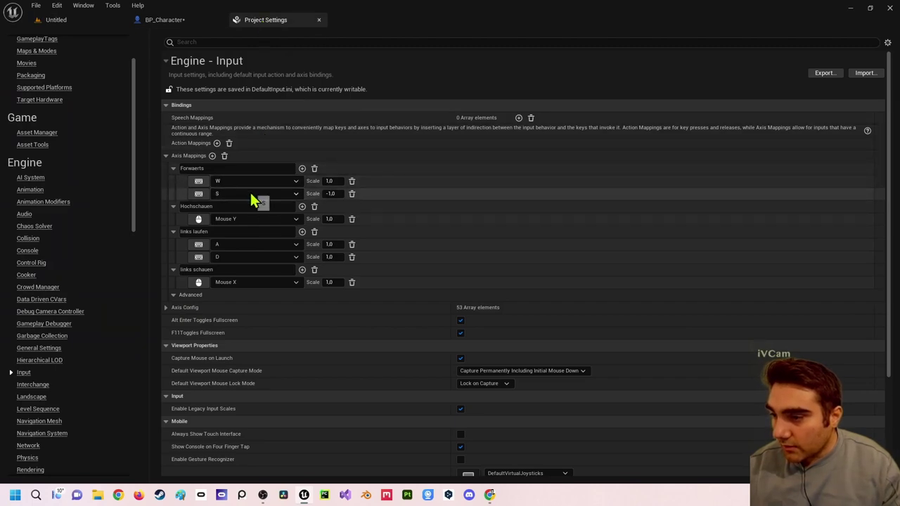
click(164, 19)
scroll(303, 205, up, 1)
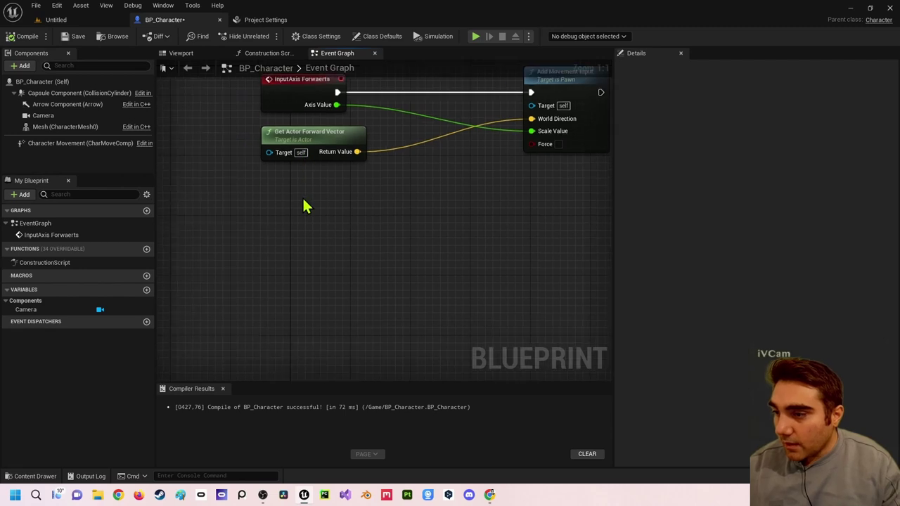
right_drag(303, 205, 290, 252)
click(269, 20)
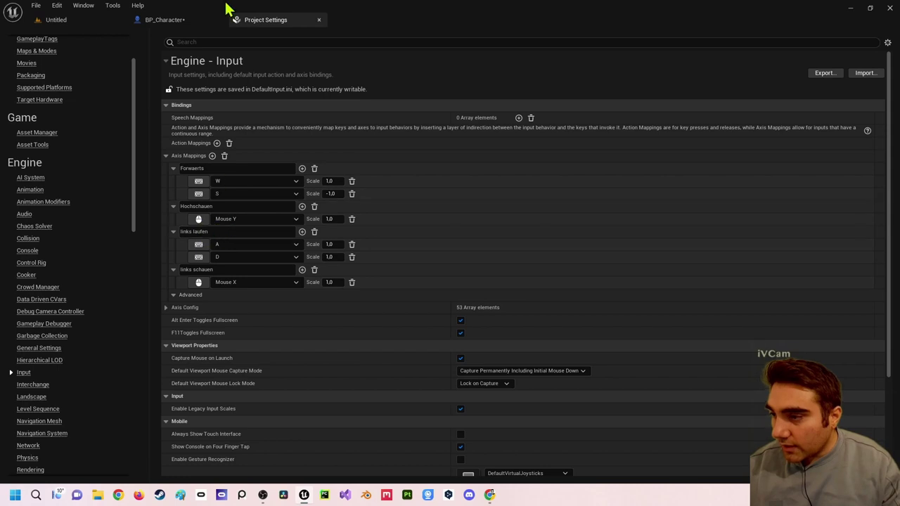
click(178, 21)
click(250, 21)
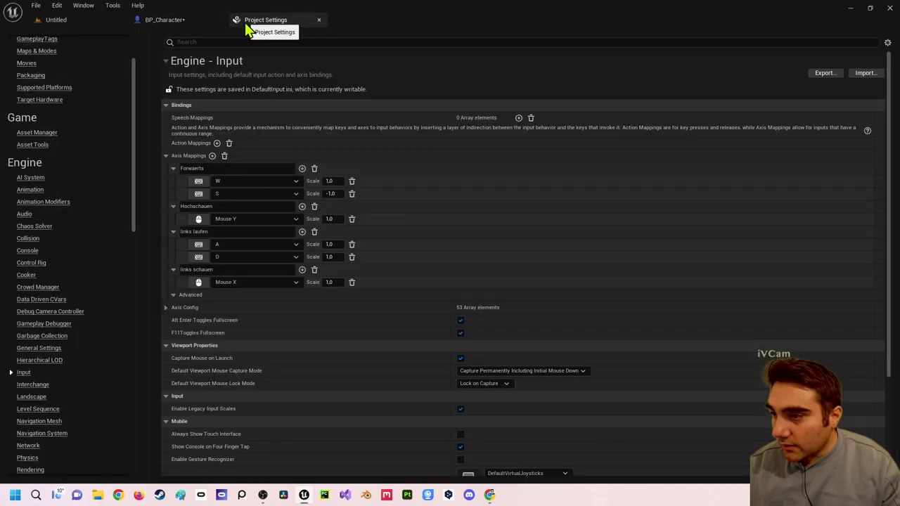
click(185, 21)
right_drag(258, 227, 258, 204)
right_click(260, 227)
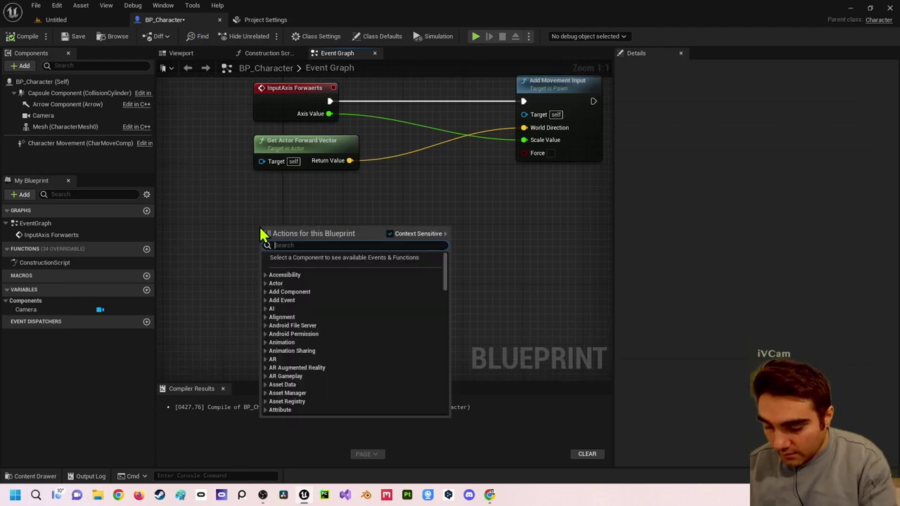
Add an InputAxis links laufen event node from a 'links la' search.
text(links la)
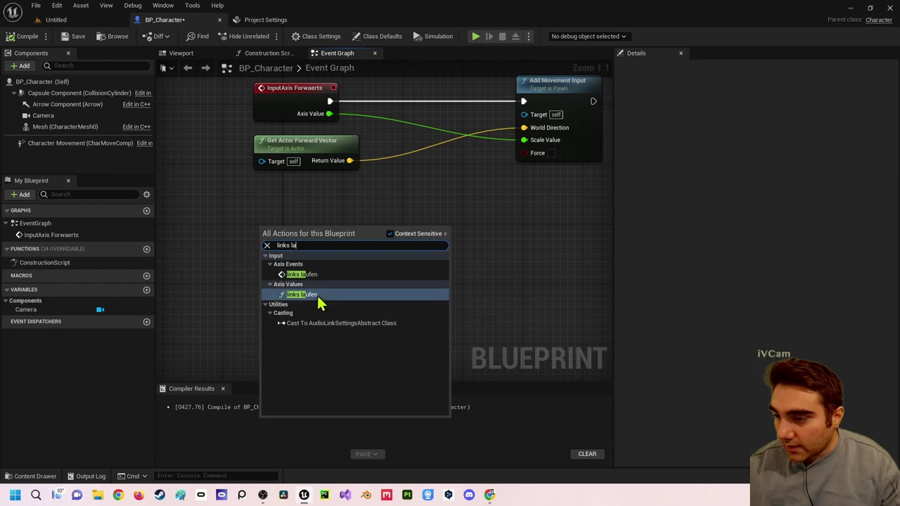
click(310, 275)
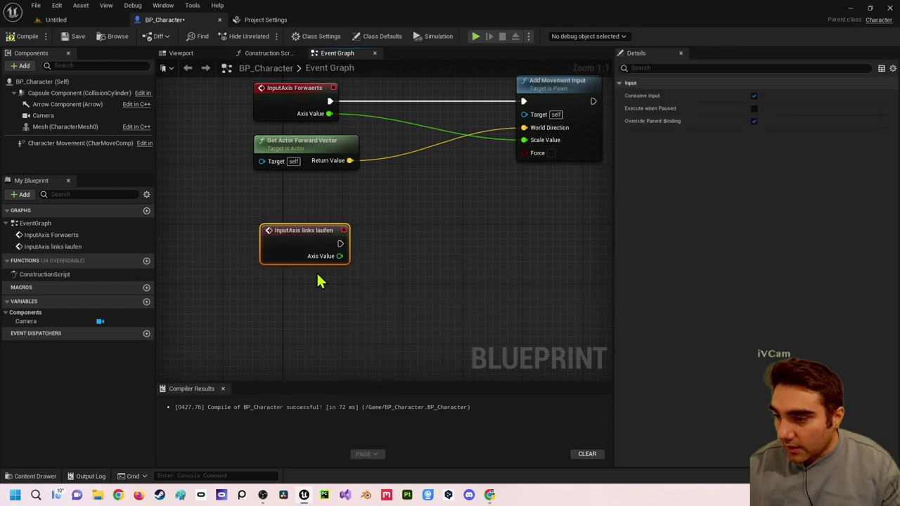
click(365, 262)
right_drag(365, 261, 309, 259)
right_drag(281, 202, 301, 233)
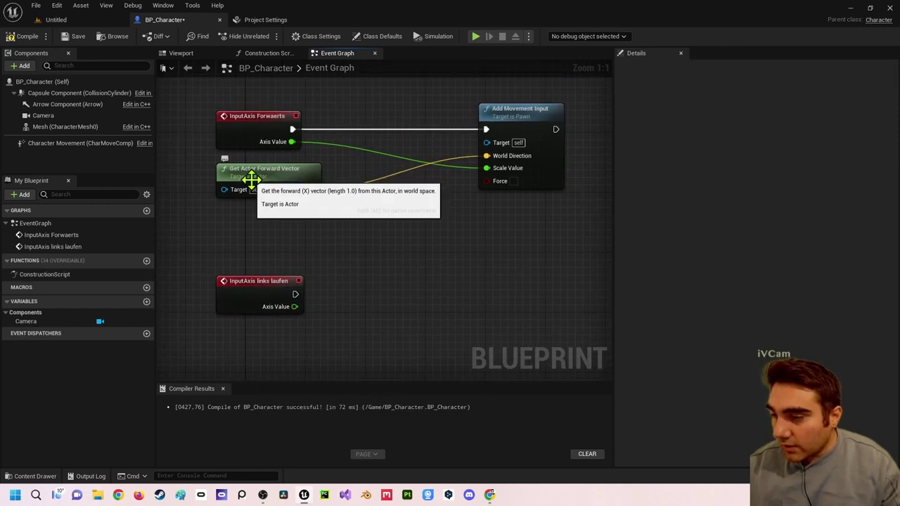
right_drag(326, 265, 339, 247)
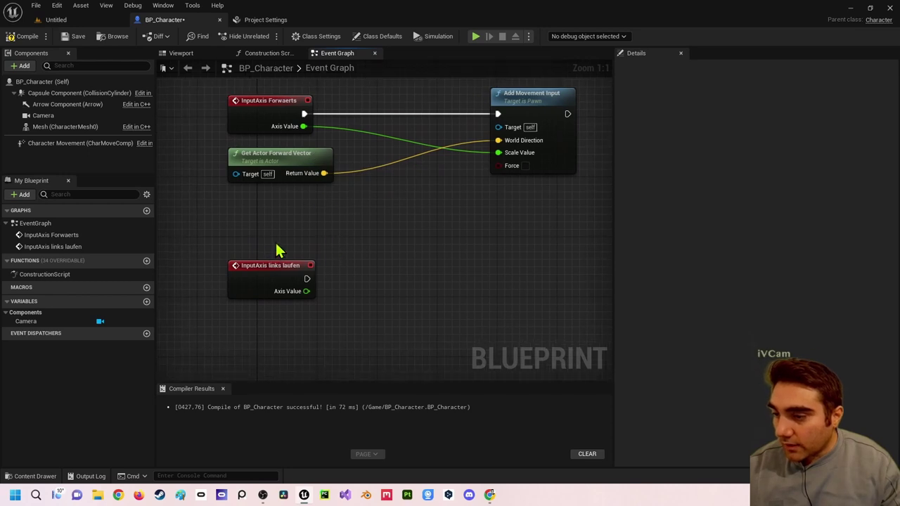
right_drag(277, 252, 284, 181)
Place a Get Actor Right Vector node below the links laufen event.
right_click(248, 280)
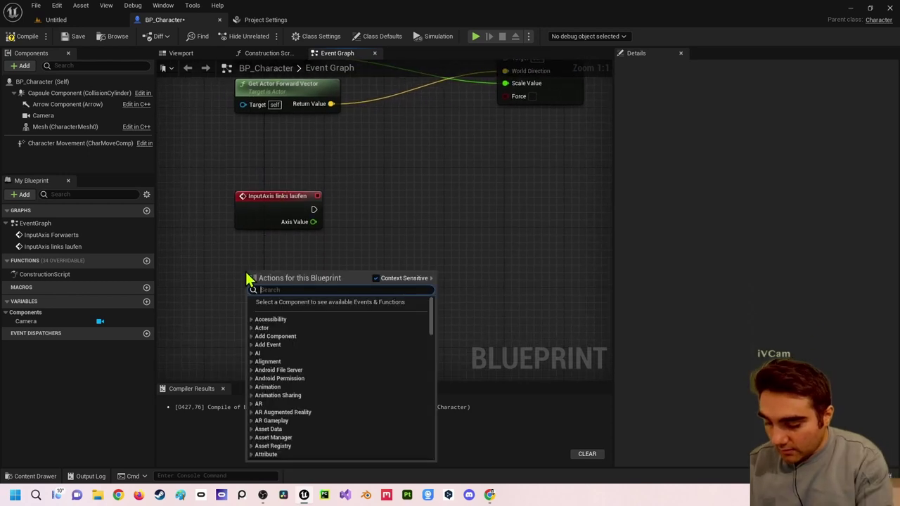
text(getactor)
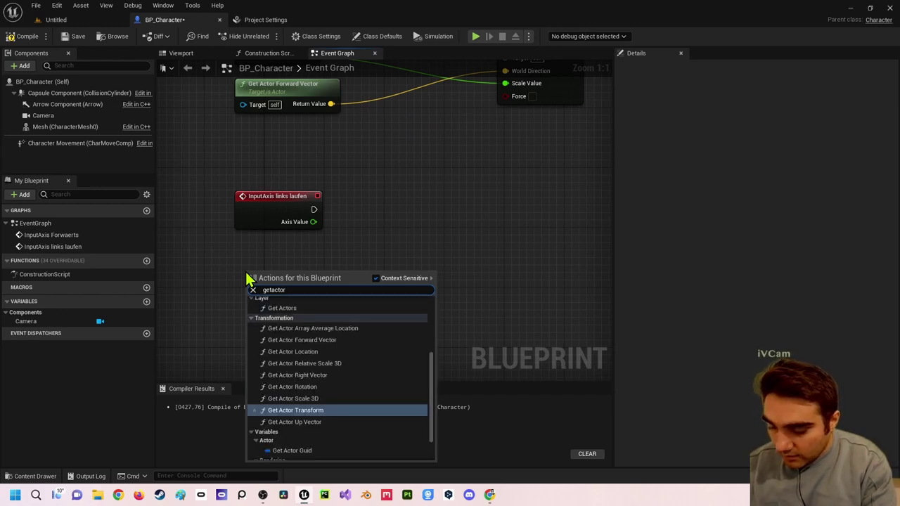
text(ight)
key(Return)
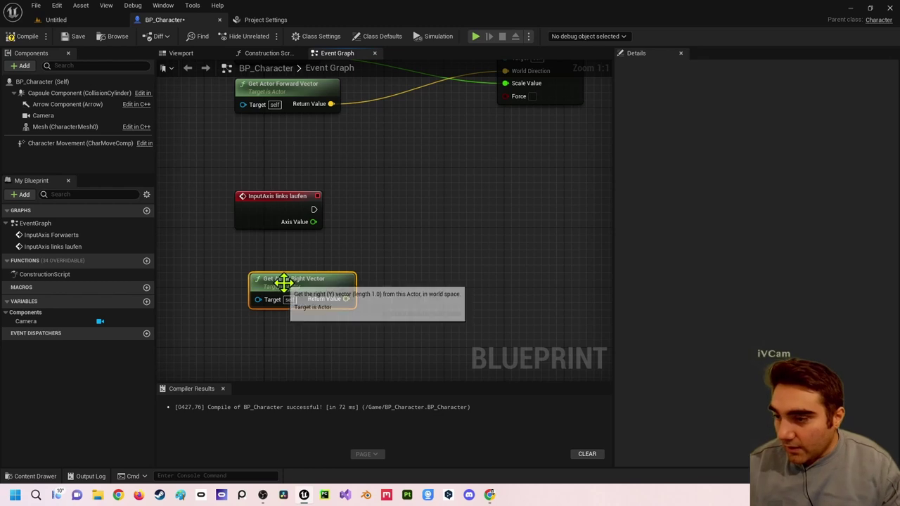
drag(283, 283, 263, 268)
Delete the InputAxis links laufen node and go back to the Input settings.
click(281, 201)
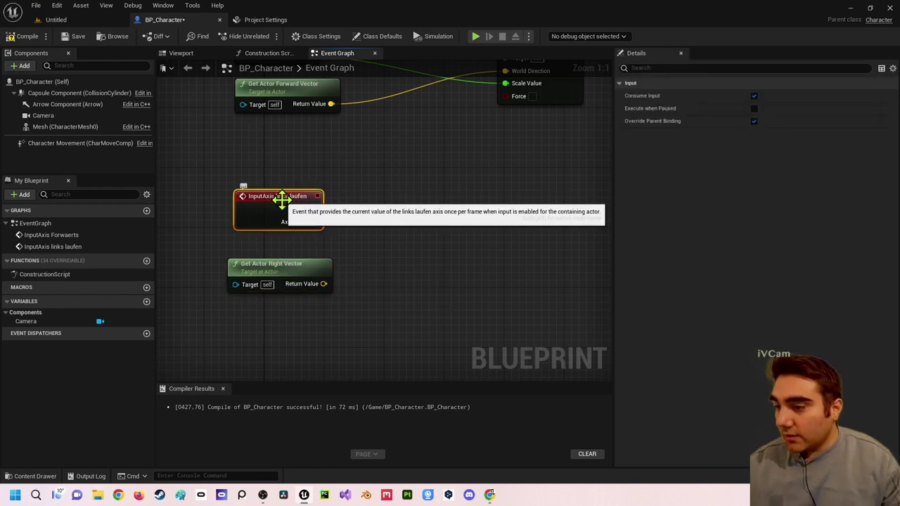
key(Delete)
click(251, 19)
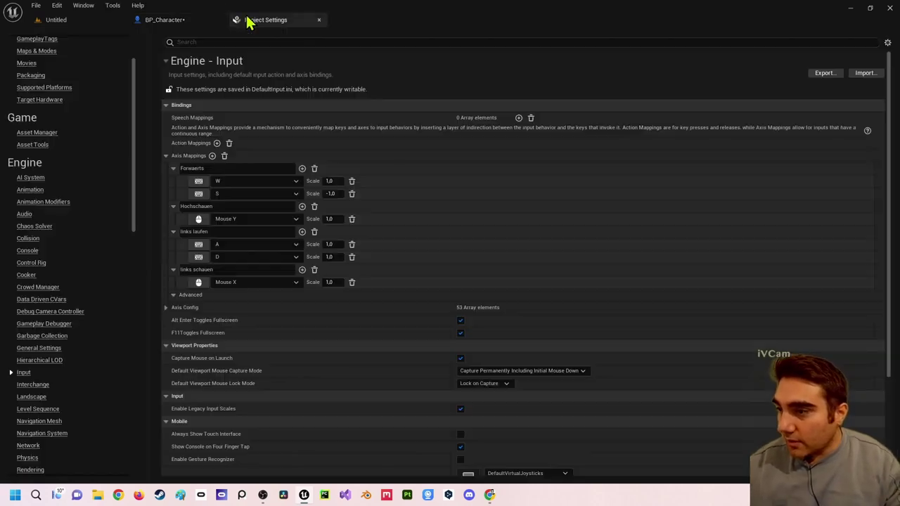
Delete links laufen and add a Rechts laufen axis mapping with D at 1.0 and A at -1.0.
click(301, 233)
click(314, 233)
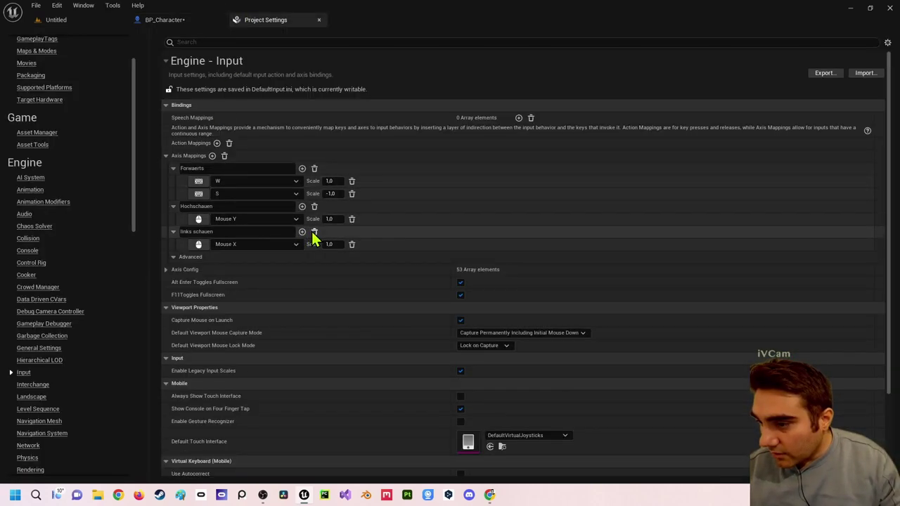
click(212, 156)
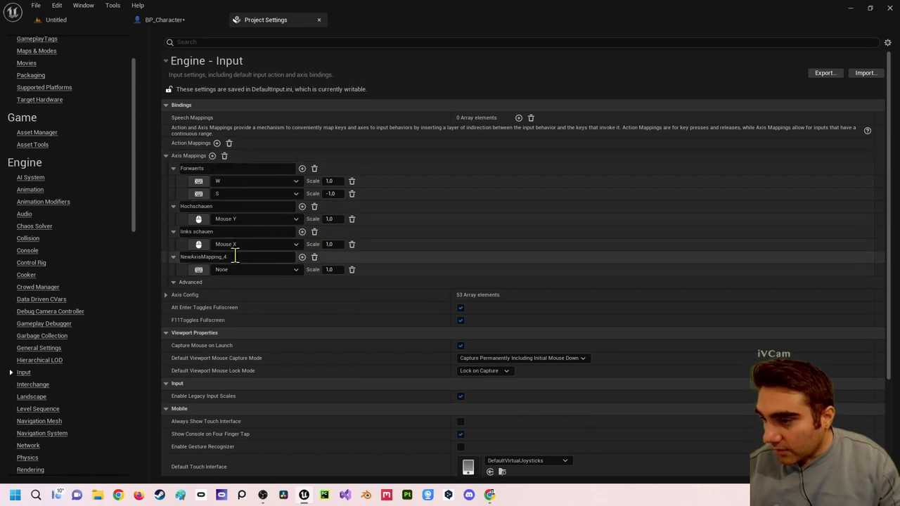
text(Rechts laufen)
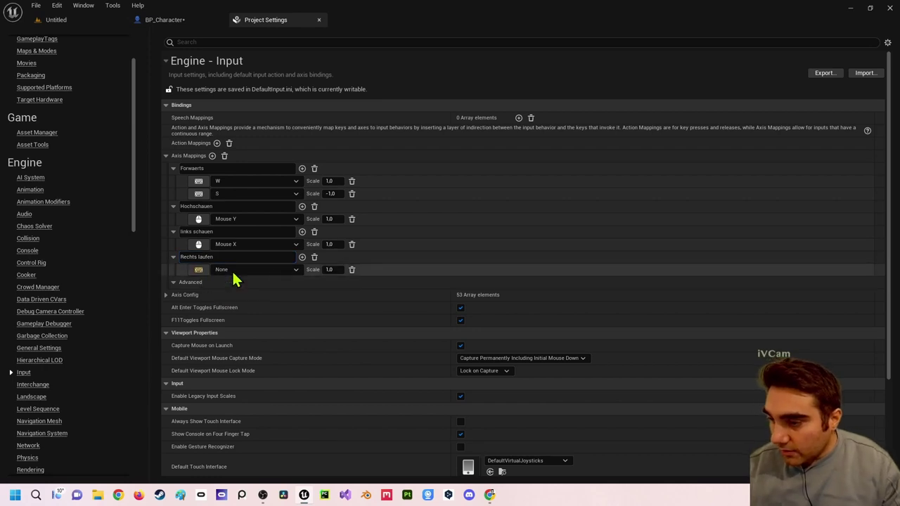
text(D)
click(301, 257)
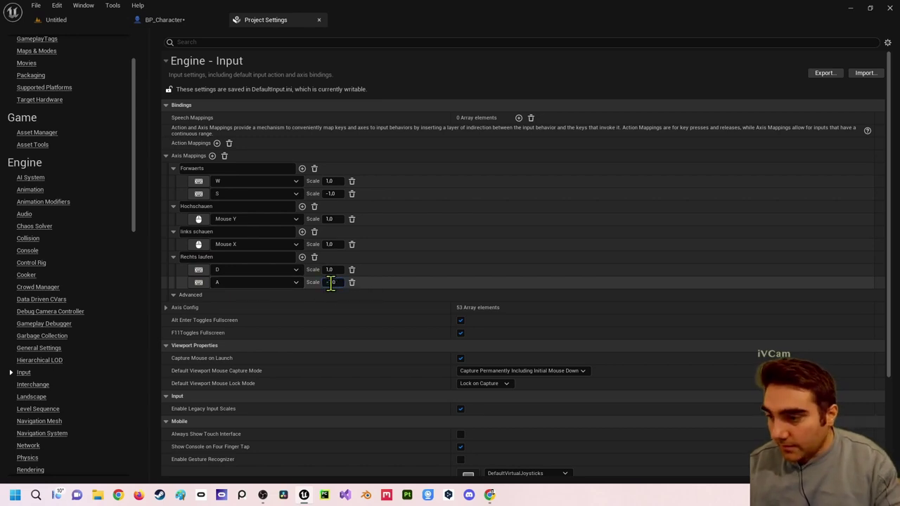
key(Return)
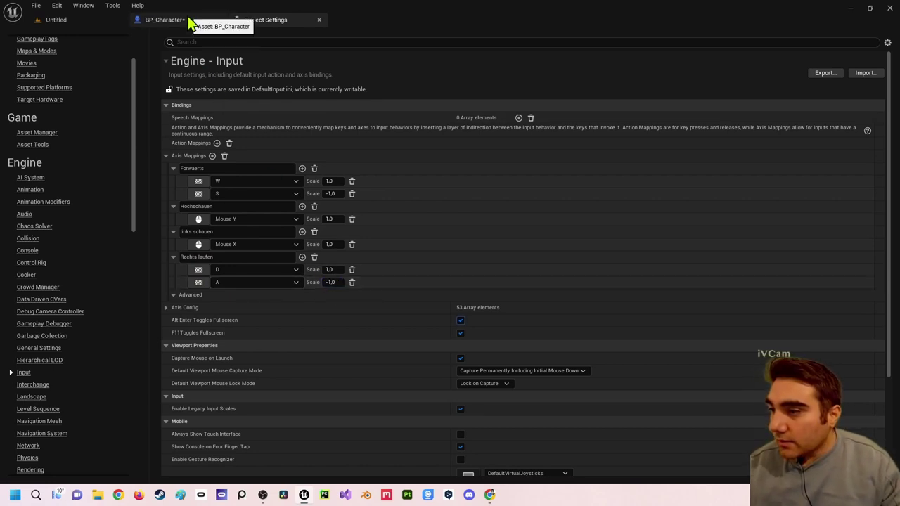
click(190, 23)
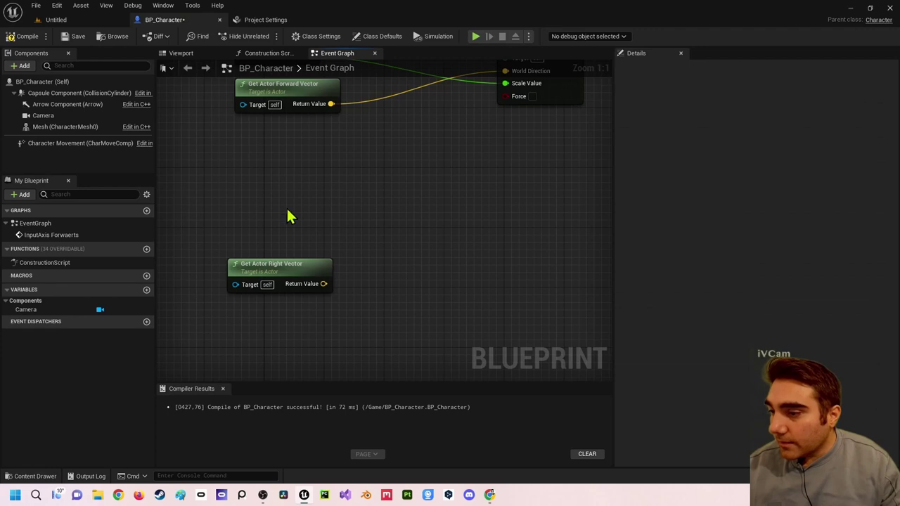
Add an InputAxis Rechts laufen event whose execution drives a new Add Movement Input node.
right_click(237, 226)
text(rechts)
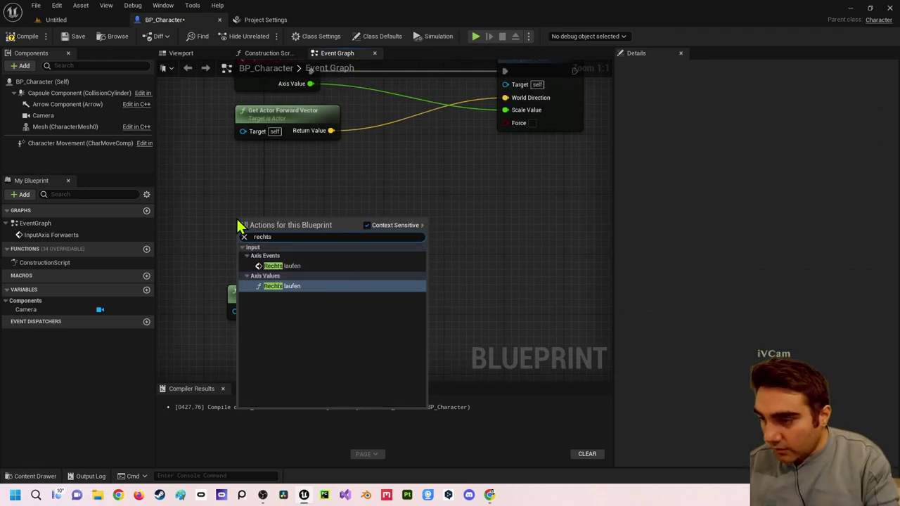
key(Up)
key(Return)
right_drag(362, 235, 306, 250)
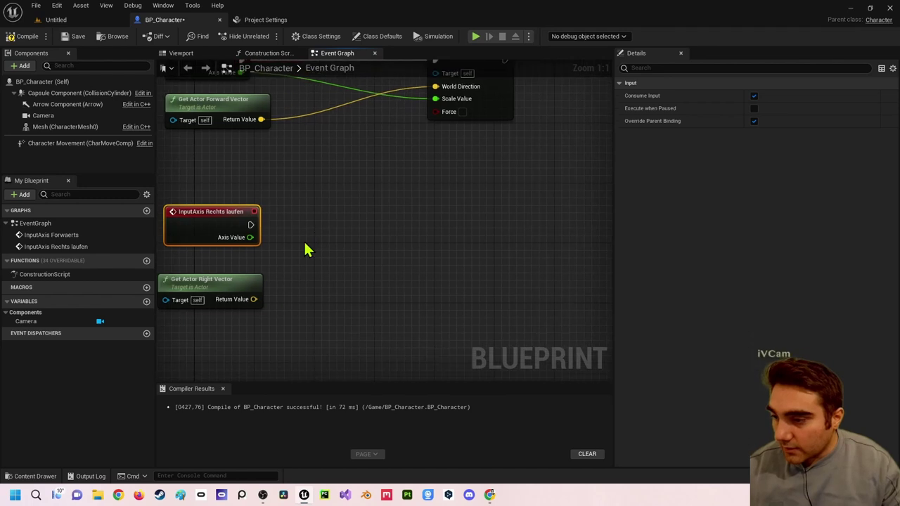
right_drag(257, 235, 283, 258)
mouse_move(277, 247)
mouse_down()
mouse_move(291, 261)
mouse_move(408, 251)
mouse_up()
text(addmovem)
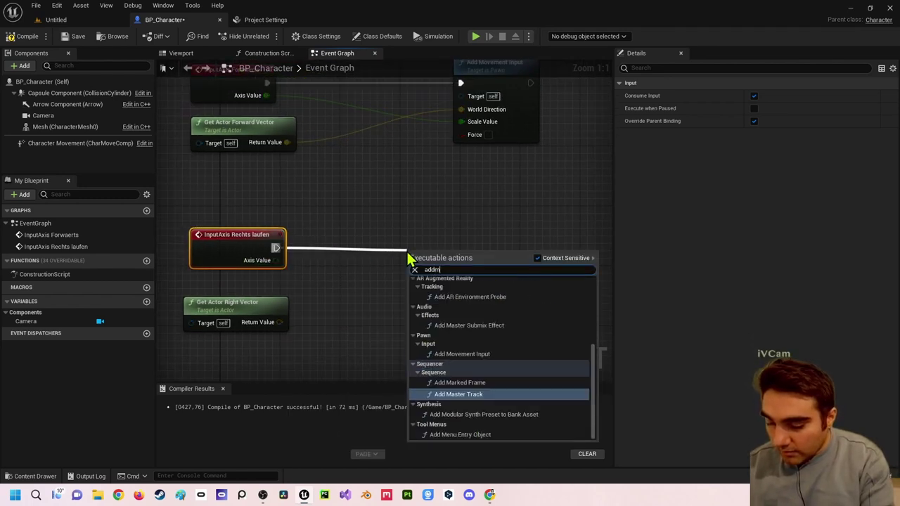
key(Return)
Feed the actor's Right Vector into World Direction and Axis Value into Scale Value, then compile.
drag(431, 243, 483, 243)
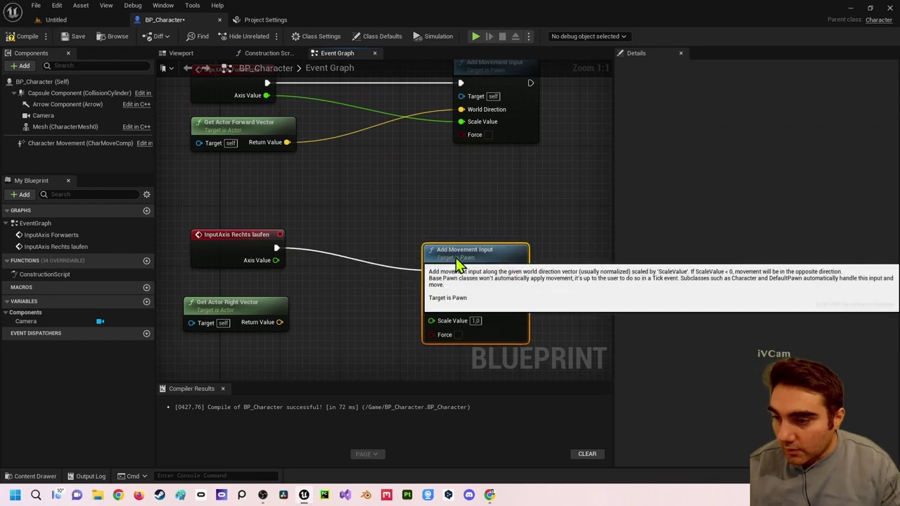
click(390, 327)
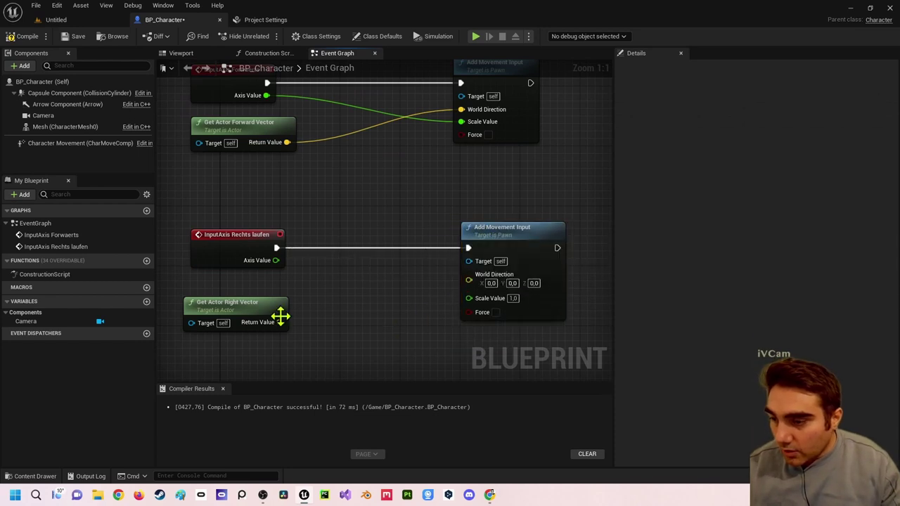
drag(280, 323, 473, 282)
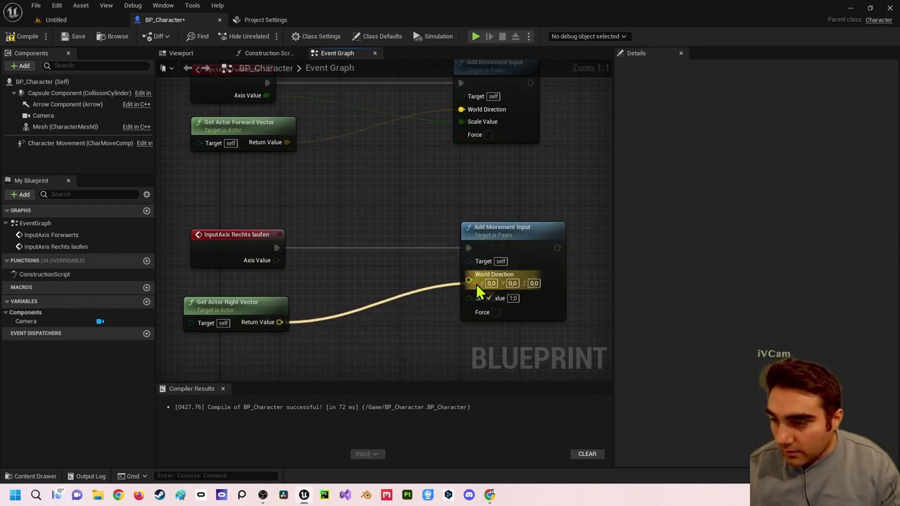
drag(281, 310, 278, 294)
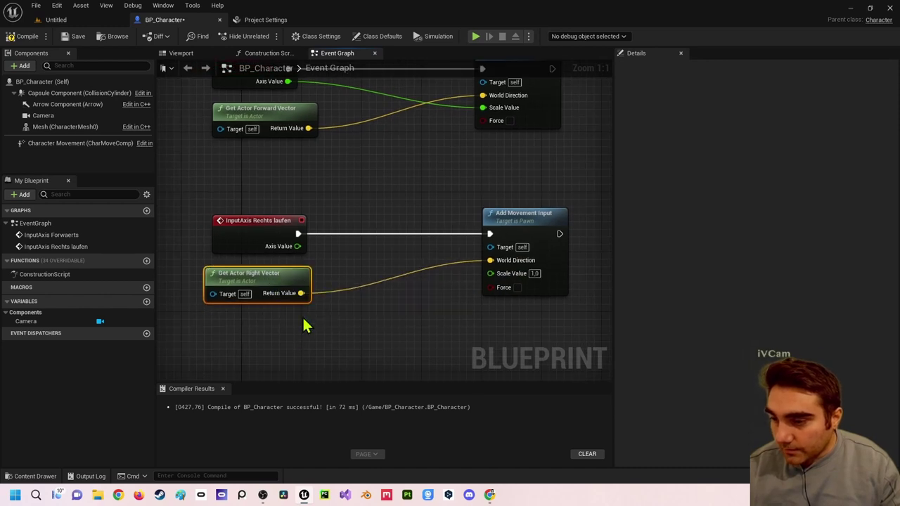
drag(297, 246, 486, 273)
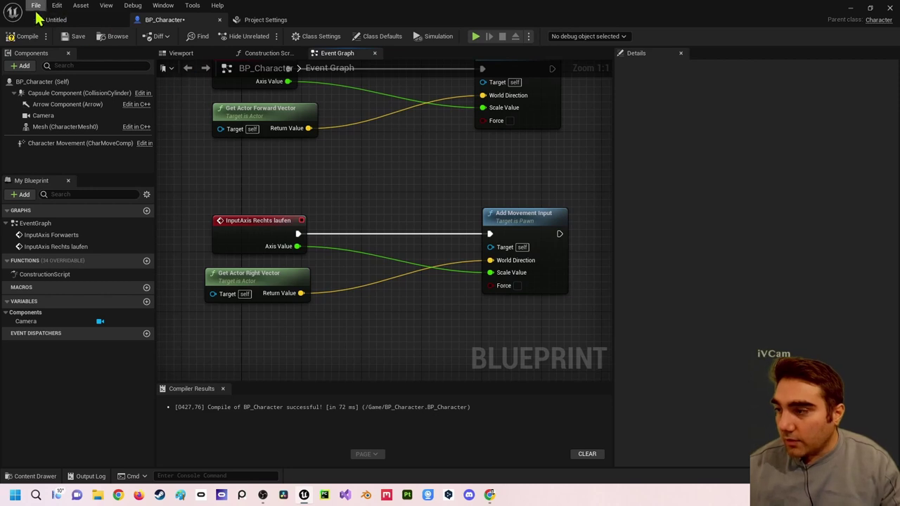
click(20, 36)
click(476, 37)
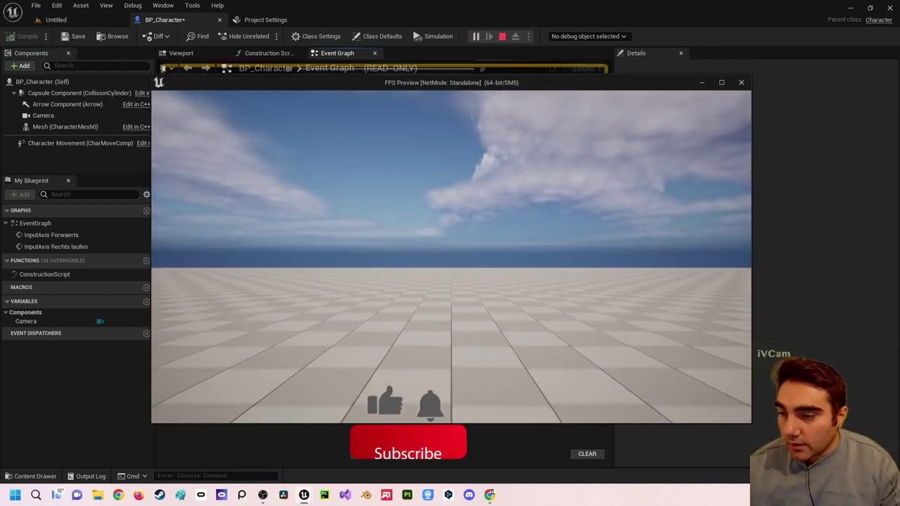
key(d)
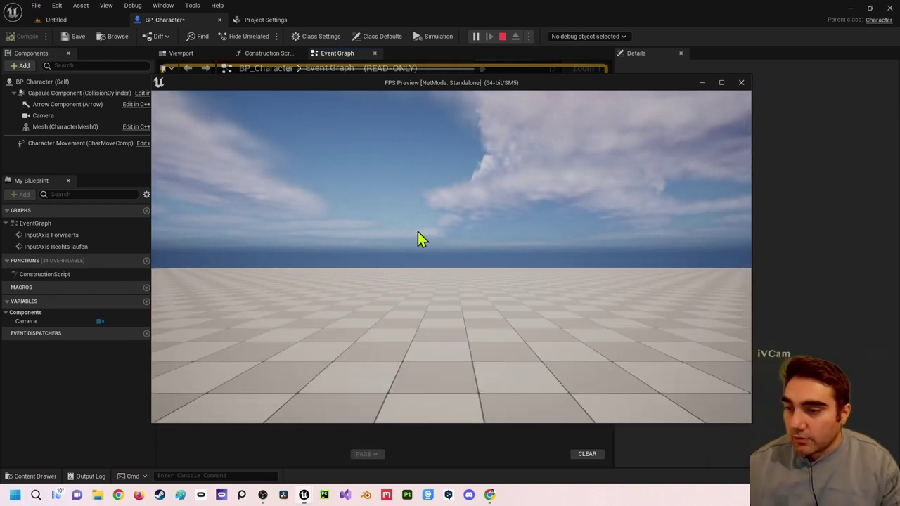
key(Escape)
right_click(358, 147)
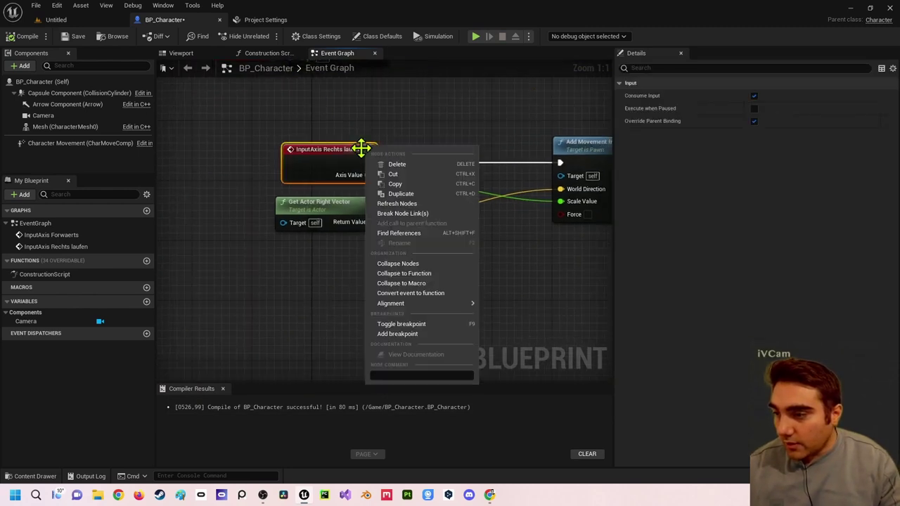
Dismiss the node options and look over the input settings and level before returning to BP_Character's graph.
click(328, 252)
click(266, 20)
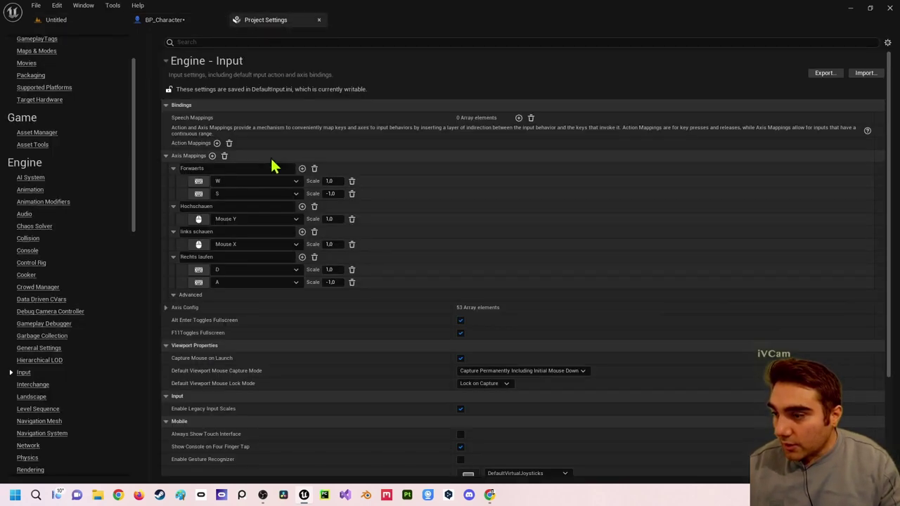
click(75, 21)
click(201, 21)
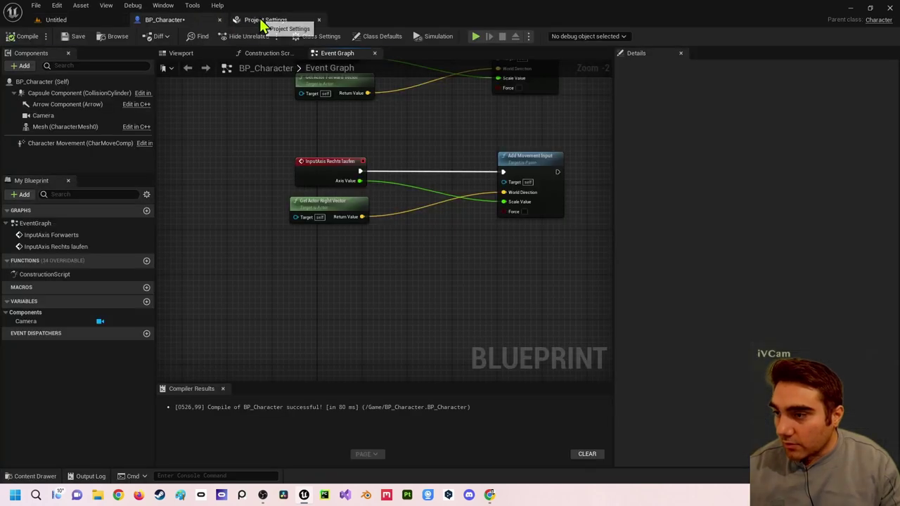
Search 'hochsch' and place the InputAxis Hochschauen event beneath the movement nodes.
right_click(310, 220)
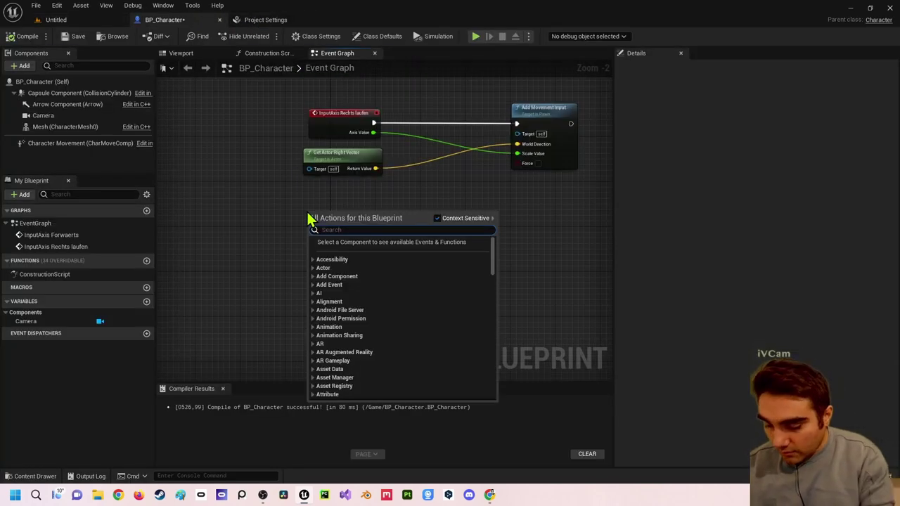
text(hochsch)
key(Up)
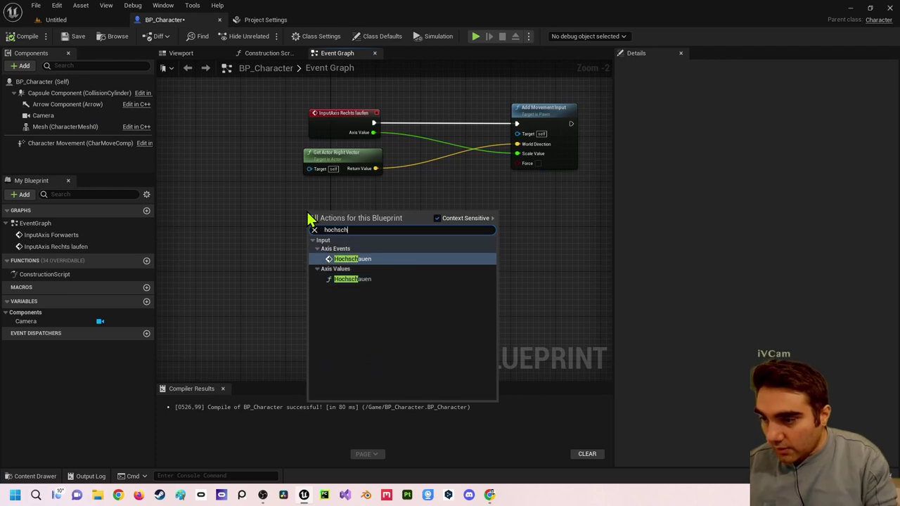
key(Return)
drag(308, 211, 299, 247)
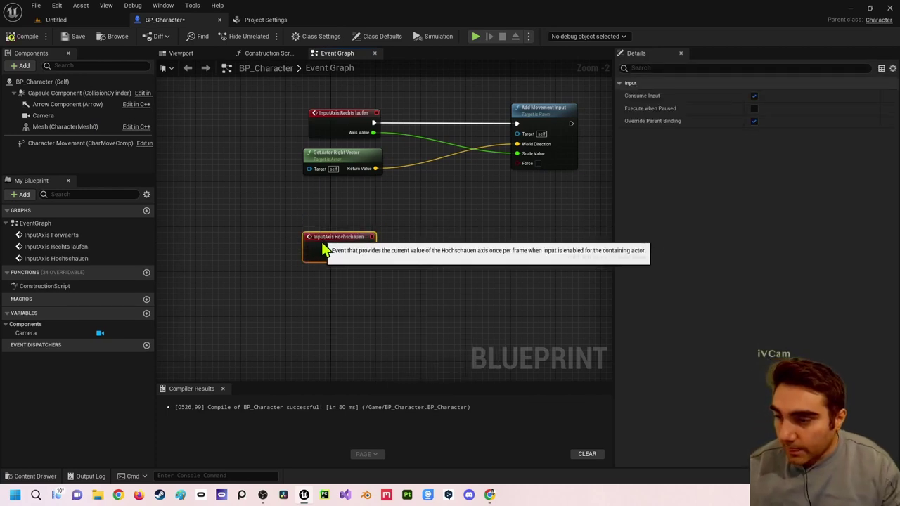
right_drag(454, 233, 456, 221)
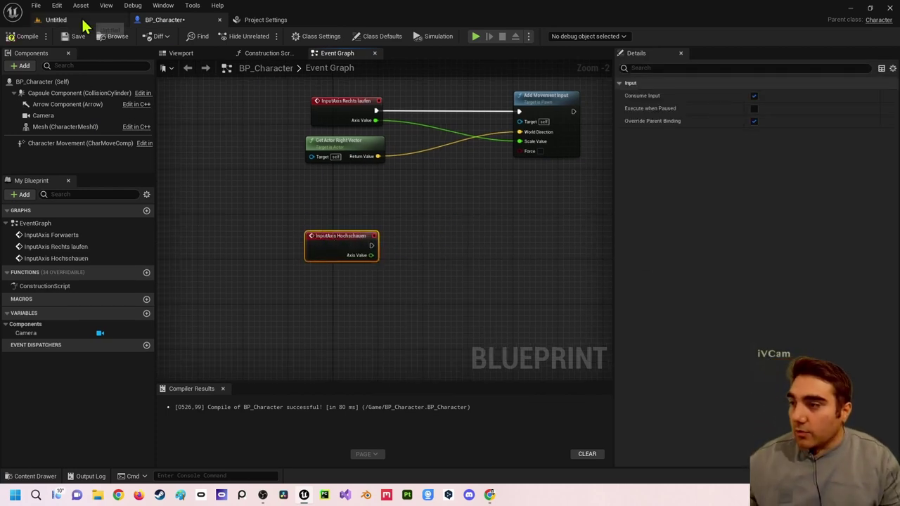
Frame the Camera in BP_Character's viewport, test its pitch with the rotate gizmo, and leave it at 0.
click(185, 54)
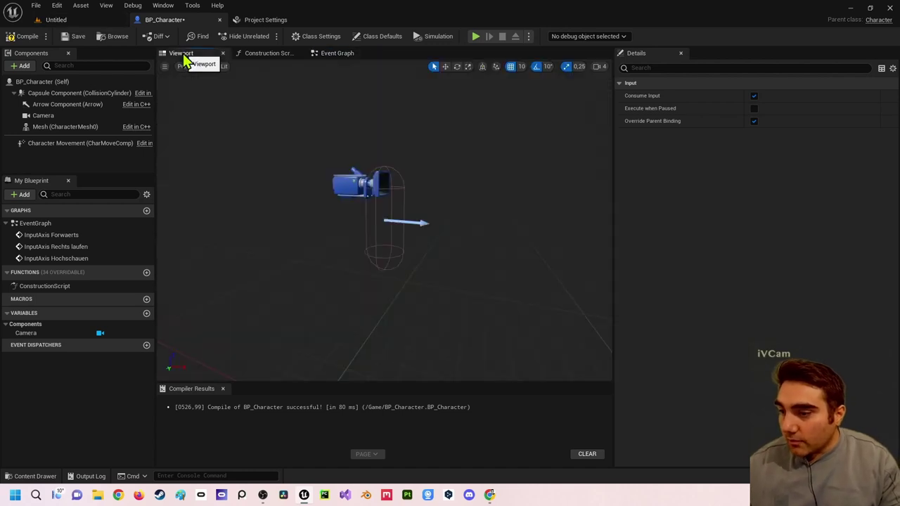
click(365, 175)
key(f)
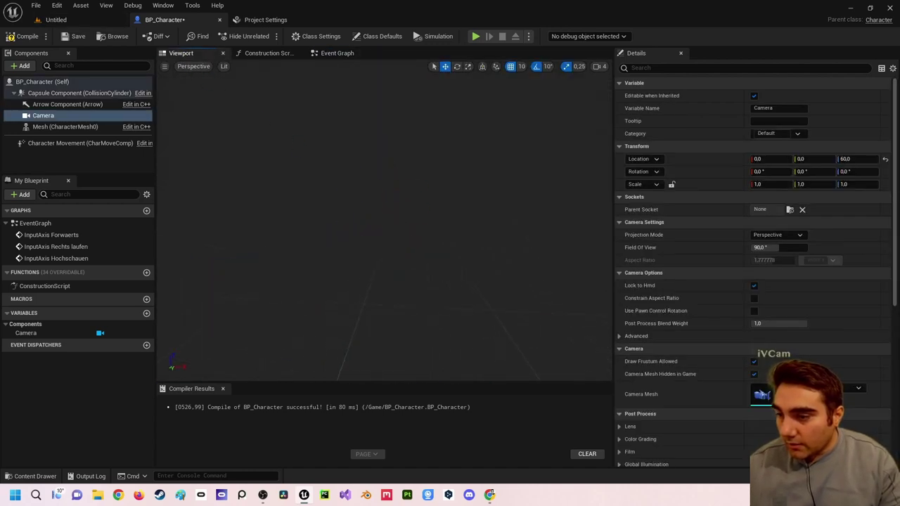
key(e)
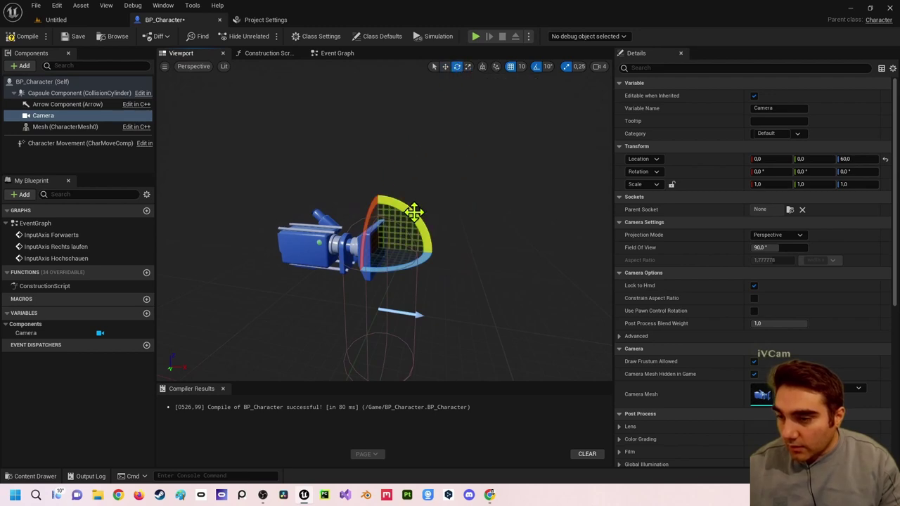
mouse_move(414, 211)
mouse_down()
mouse_move(434, 253)
mouse_move(430, 235)
mouse_up()
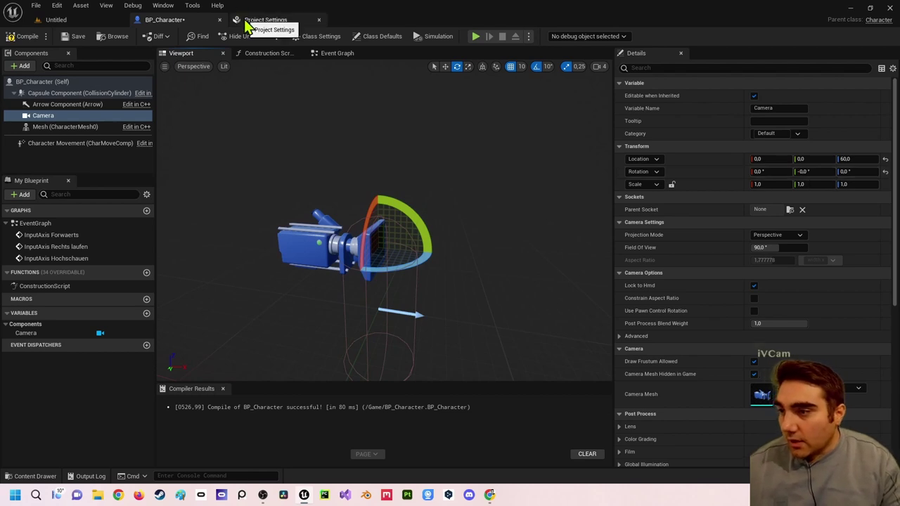
click(56, 19)
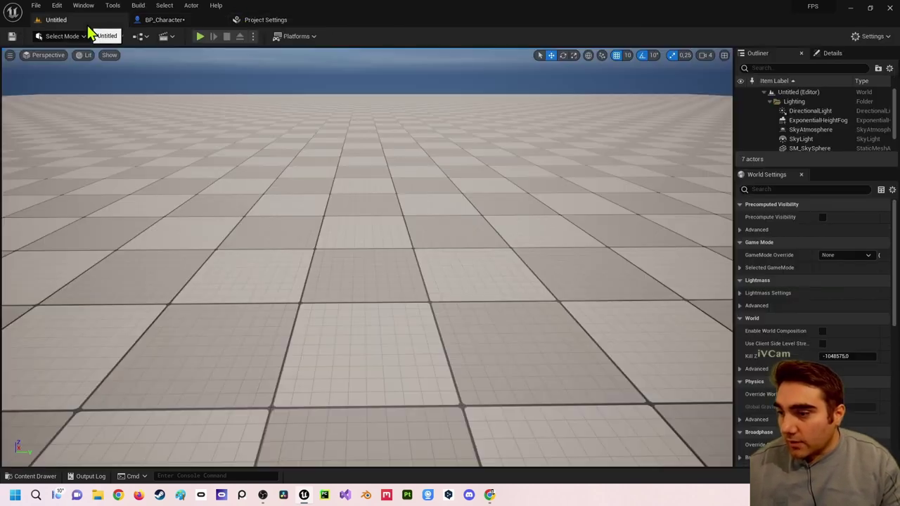
click(192, 19)
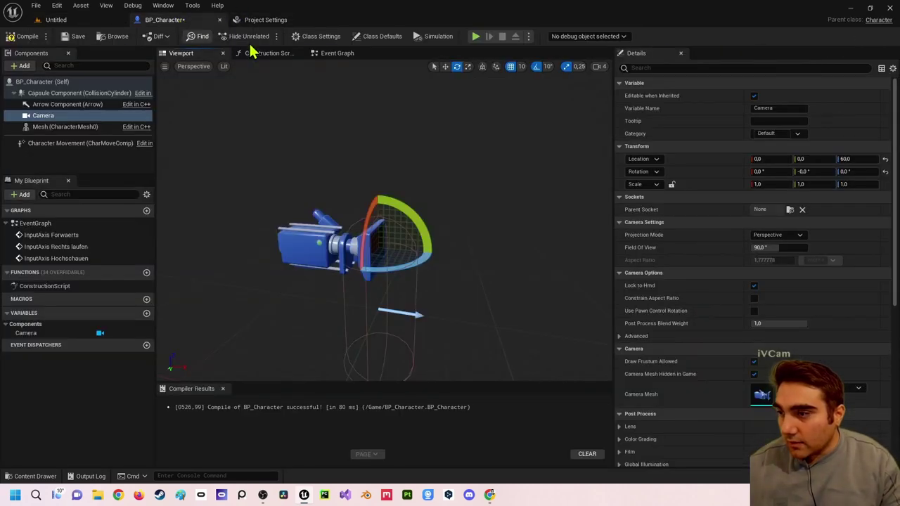
Add an Add Controller Pitch Input node fed by Hochschauen's execution and Axis Value.
click(337, 54)
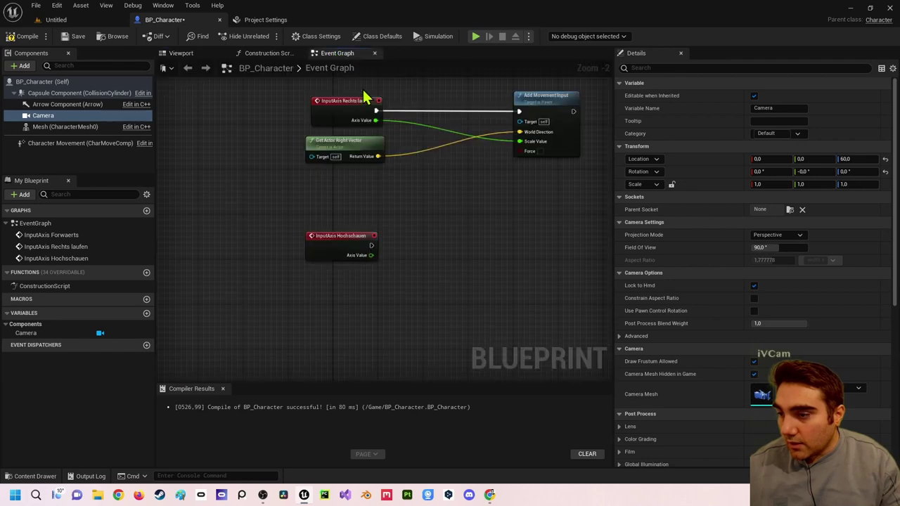
right_click(528, 223)
text(ad)
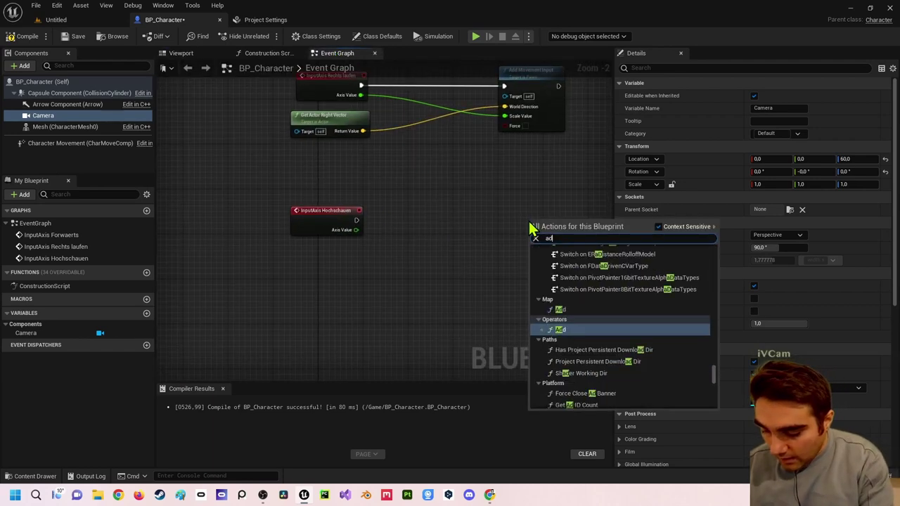
text(d control)
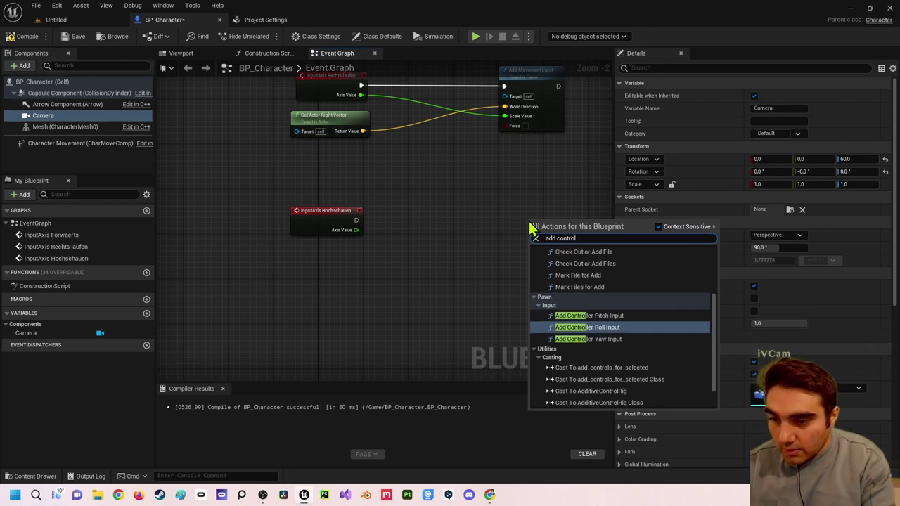
key(Up)
key(Return)
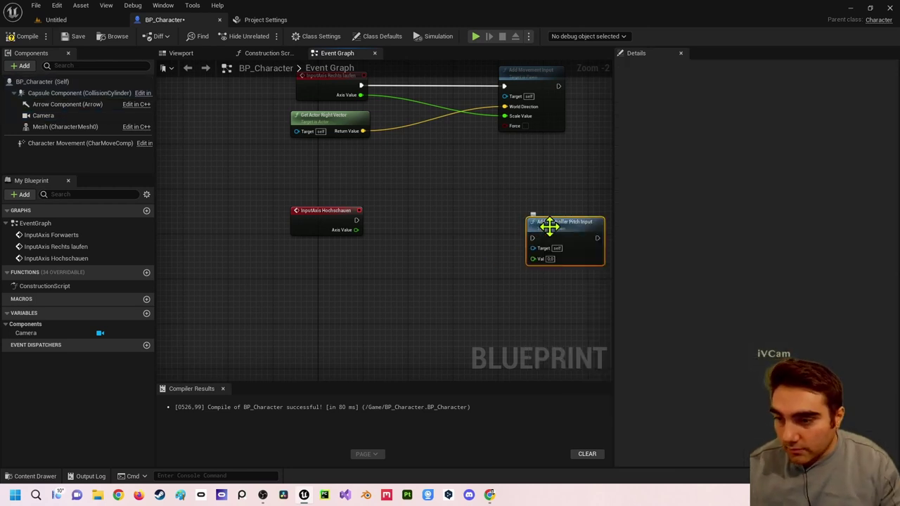
drag(542, 225, 513, 208)
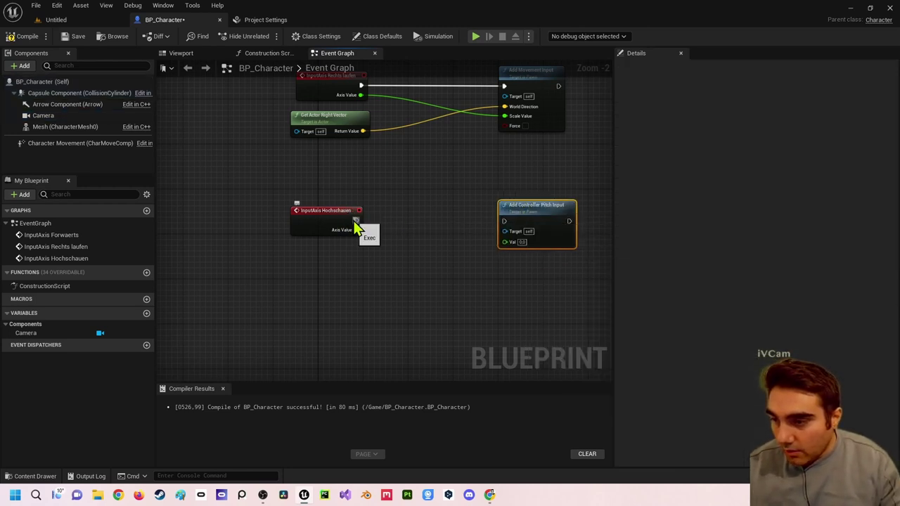
drag(357, 220, 503, 221)
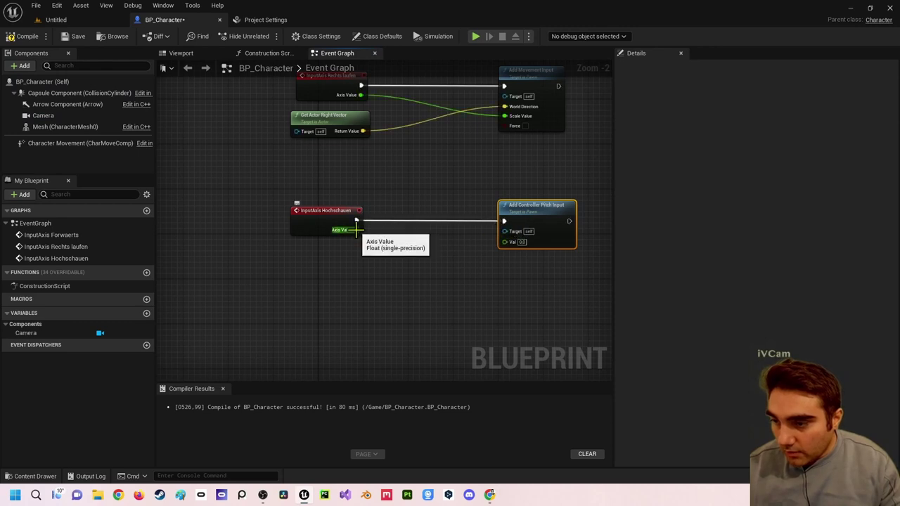
drag(356, 230, 504, 242)
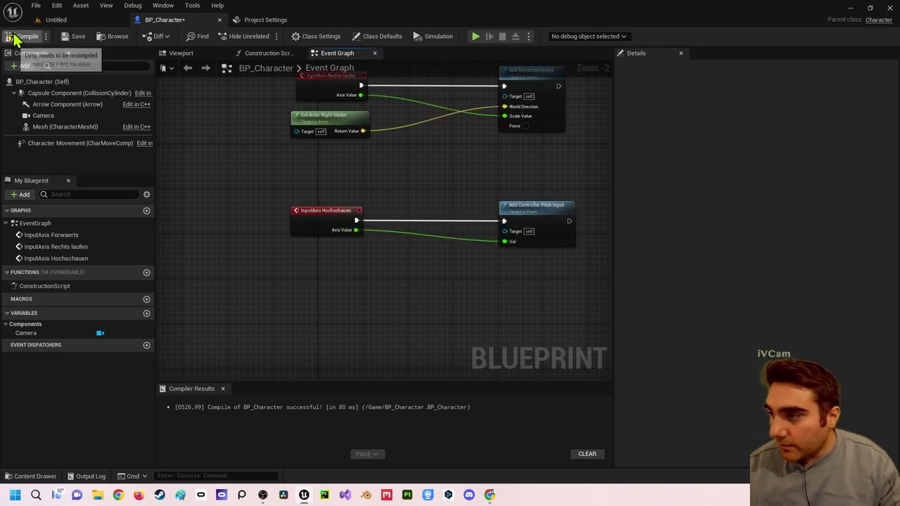
Compile, run a quick play test, and tidy the pitch node's position in the graph.
click(16, 35)
click(475, 38)
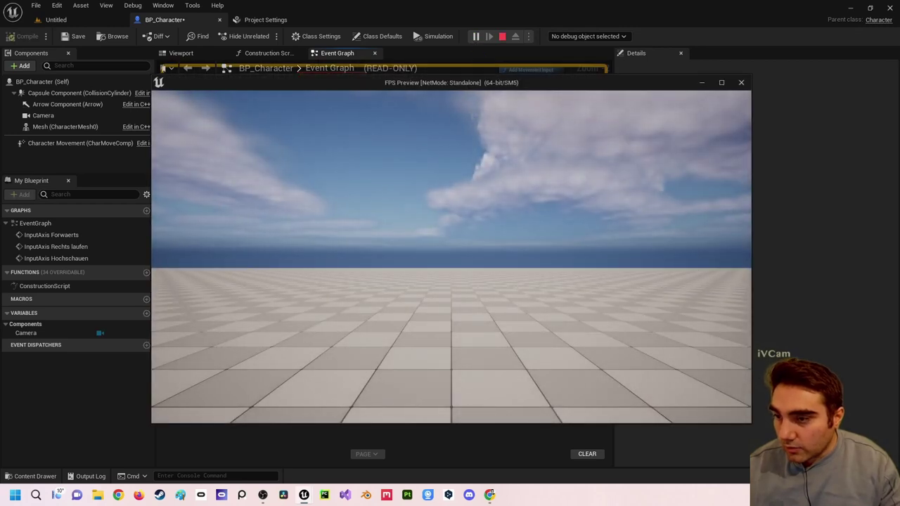
key(Escape)
right_drag(450, 267, 450, 241)
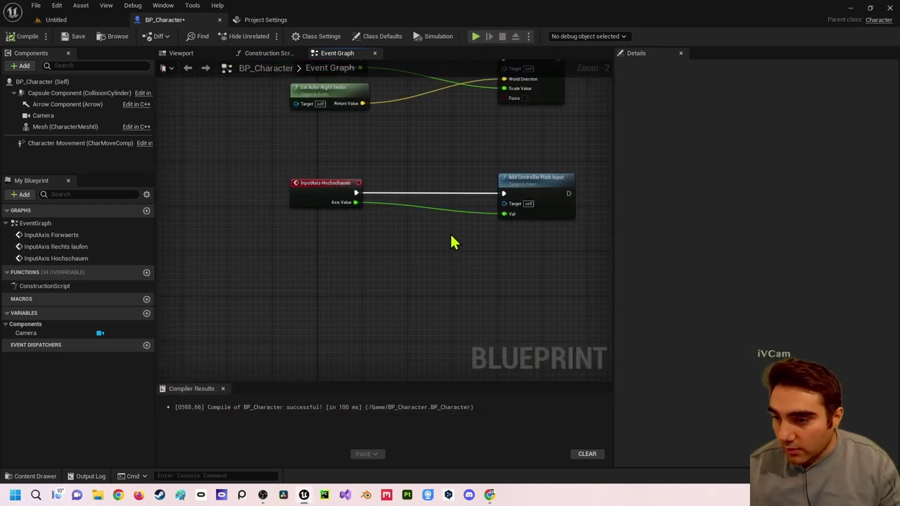
drag(526, 193, 543, 192)
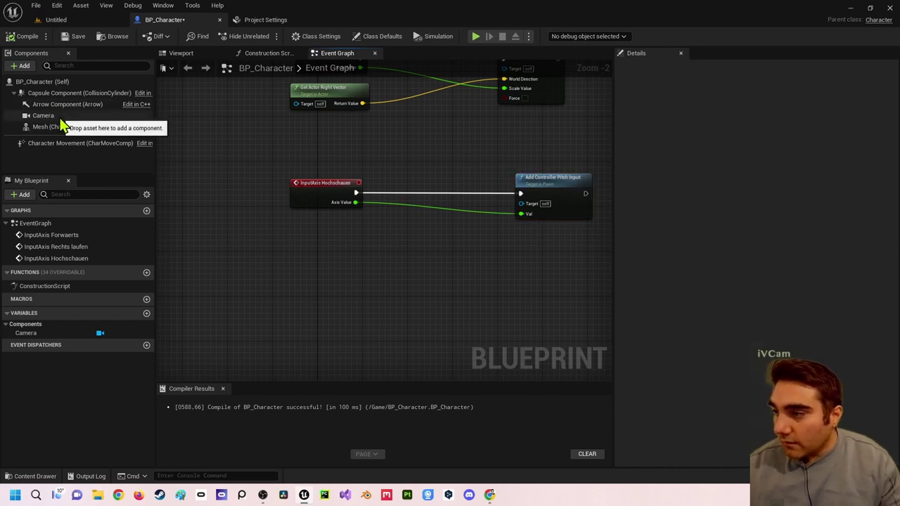
drag(549, 190, 530, 190)
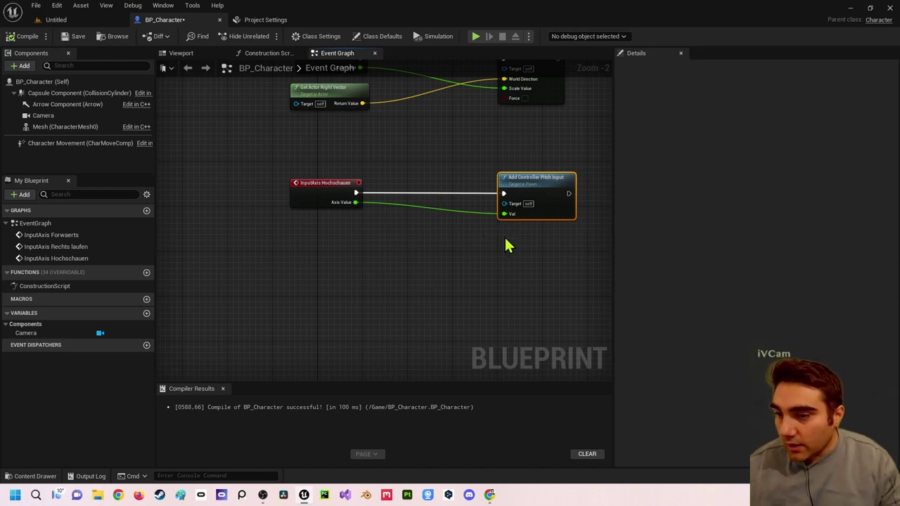
right_drag(444, 205, 433, 266)
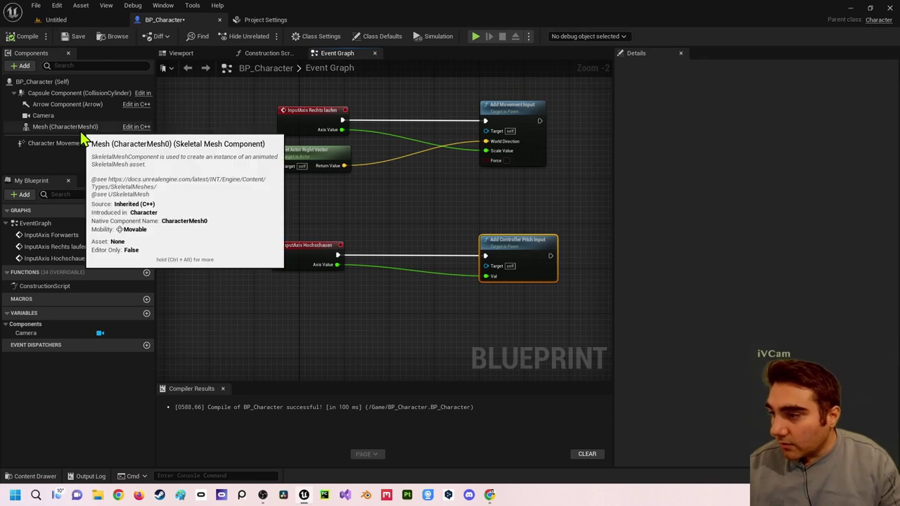
Tick Use Pawn Control Rotation on the Camera component.
click(82, 132)
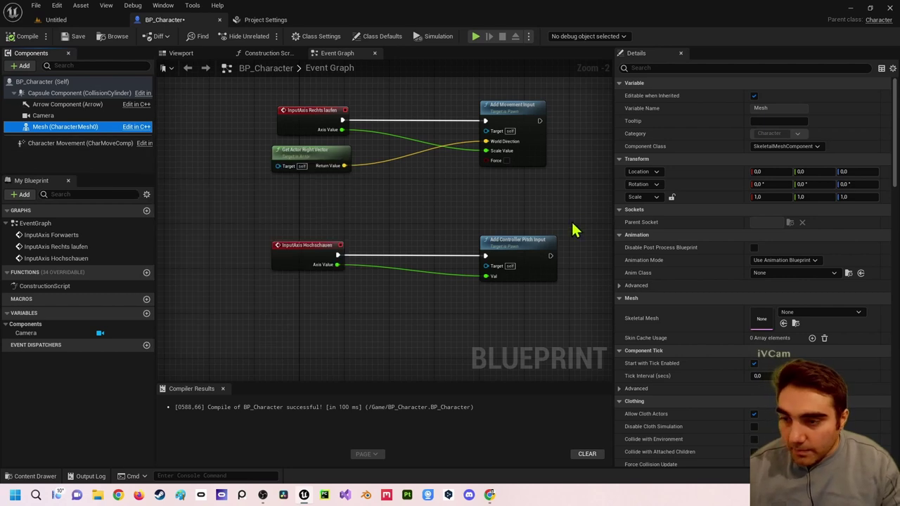
click(78, 114)
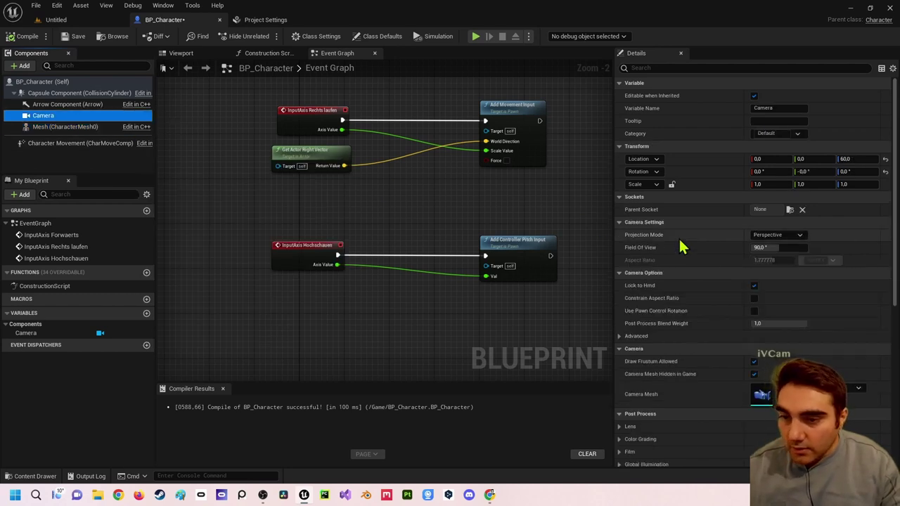
scroll(689, 246, down, 2)
scroll(713, 270, down, 1)
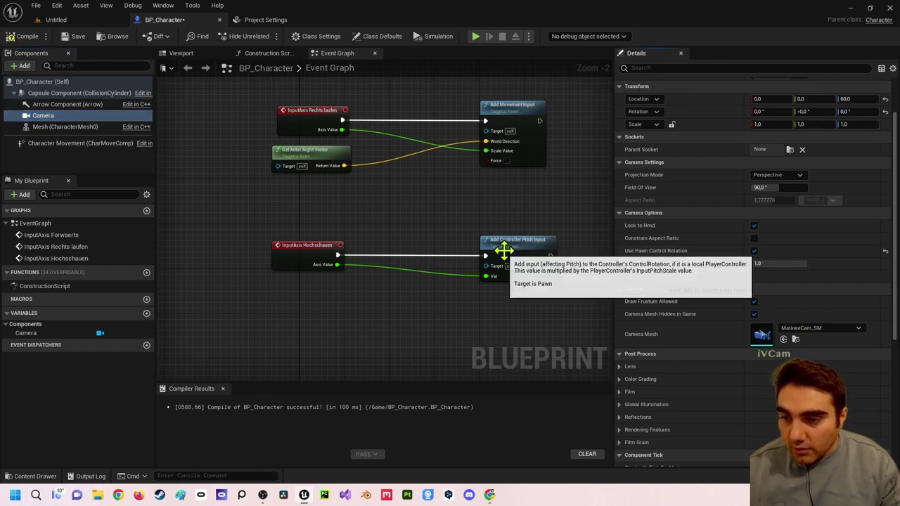
click(754, 251)
Recompile and play-test, watching the view tilt up to the sky and back.
click(26, 36)
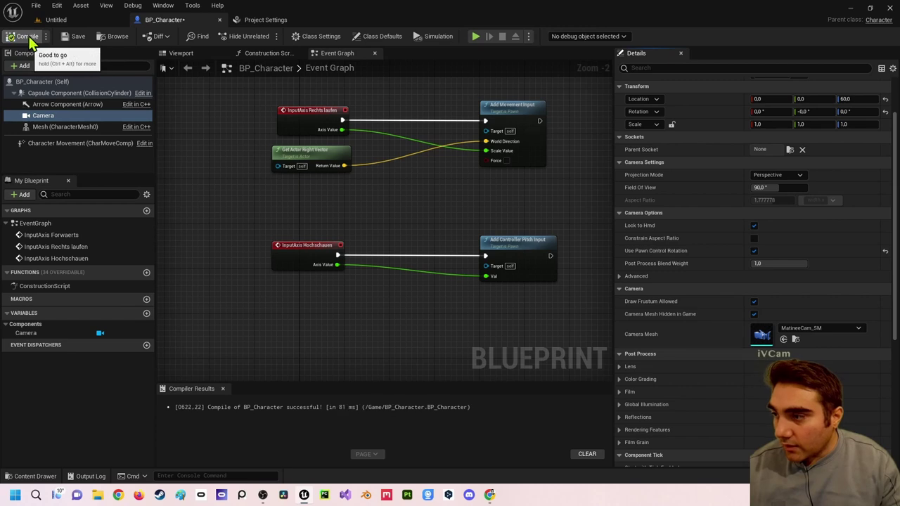
click(476, 37)
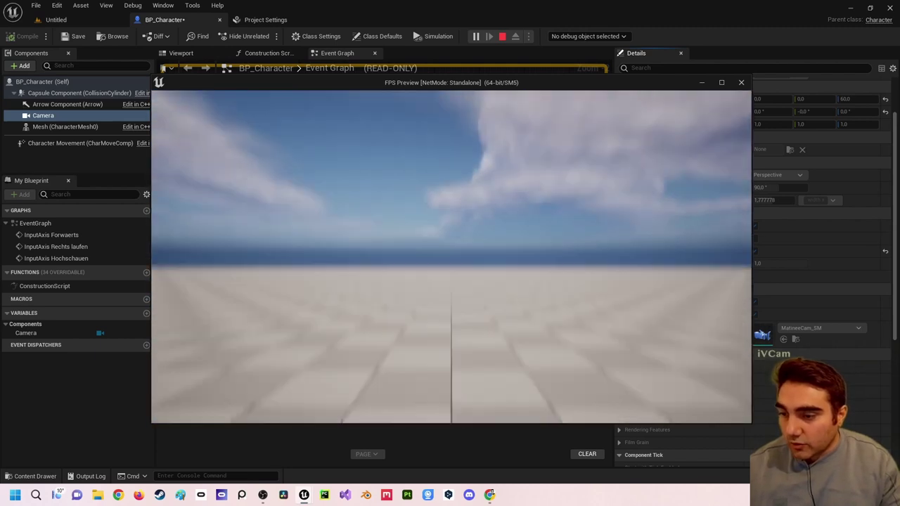
key(Escape)
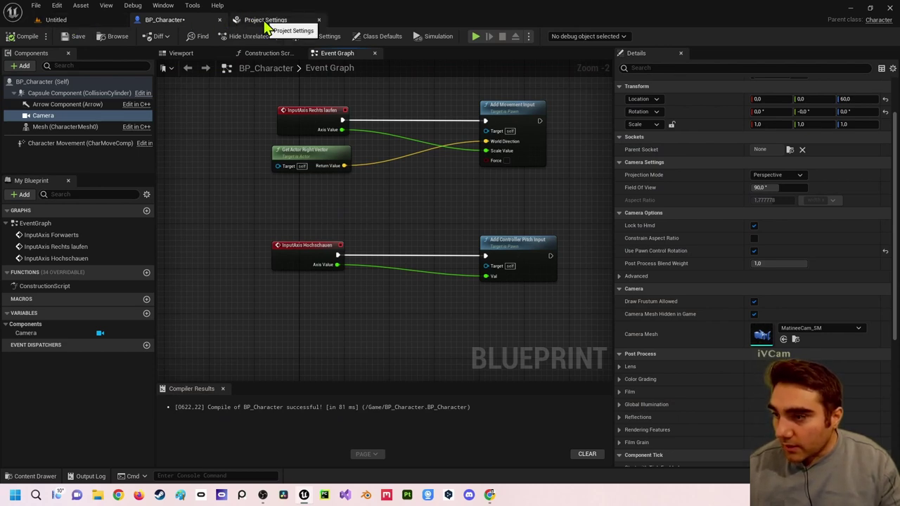
Set Hochschauen's Mouse Y scale to -1.0 and recompile BP_Character.
click(266, 21)
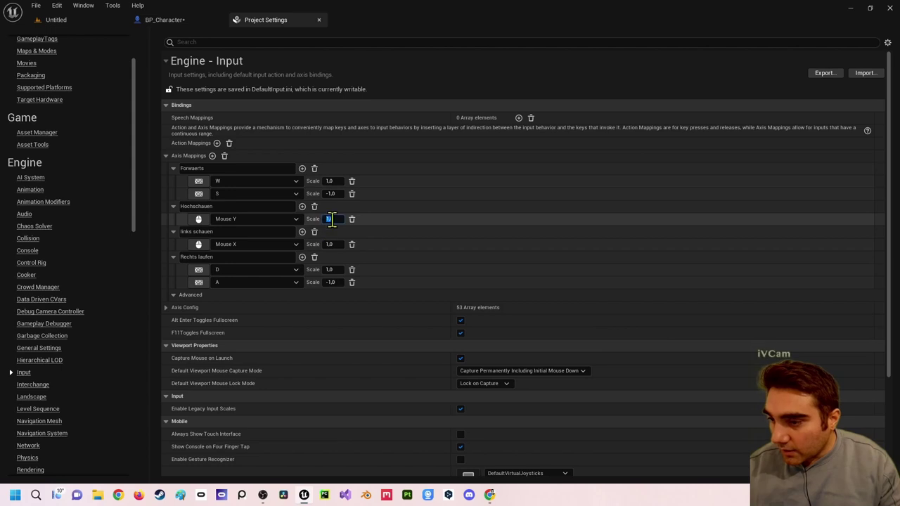
text(-)
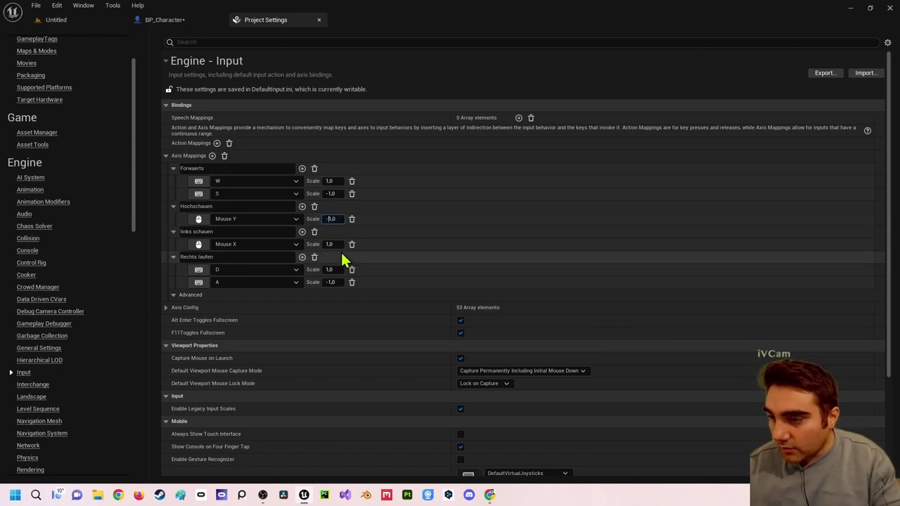
click(186, 20)
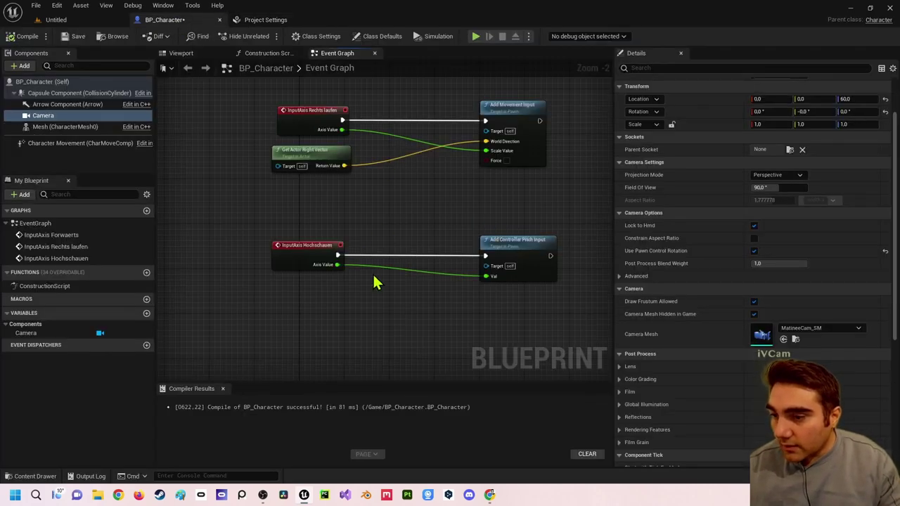
drag(338, 271, 358, 275)
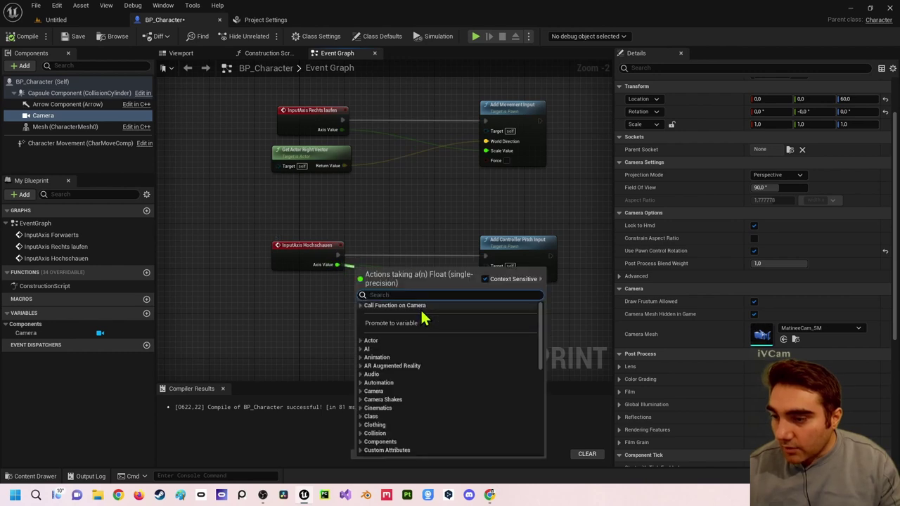
click(340, 311)
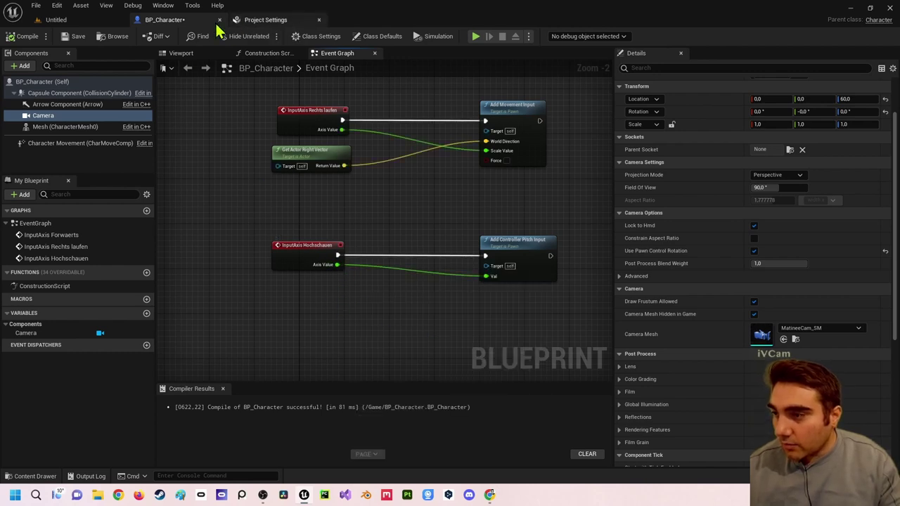
click(25, 35)
Recheck the axis mappings, then play-test the inverted up-down look.
click(257, 21)
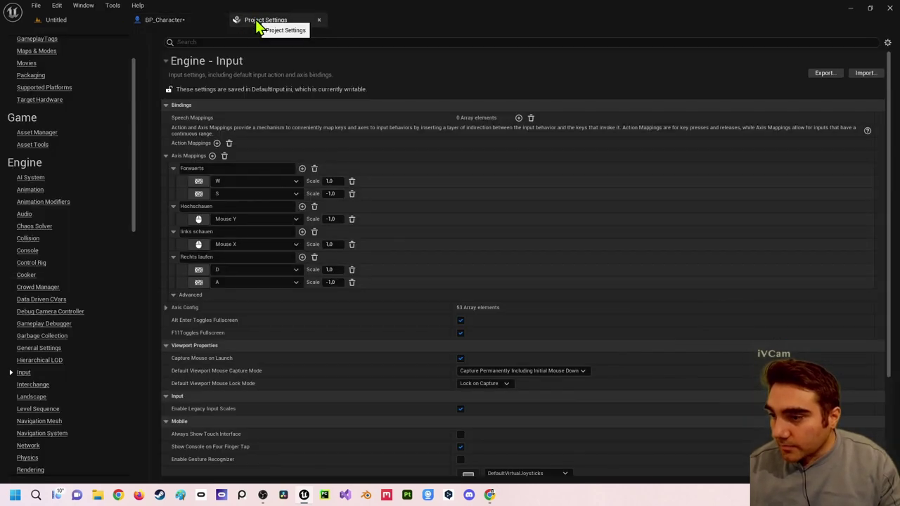
click(173, 20)
click(475, 37)
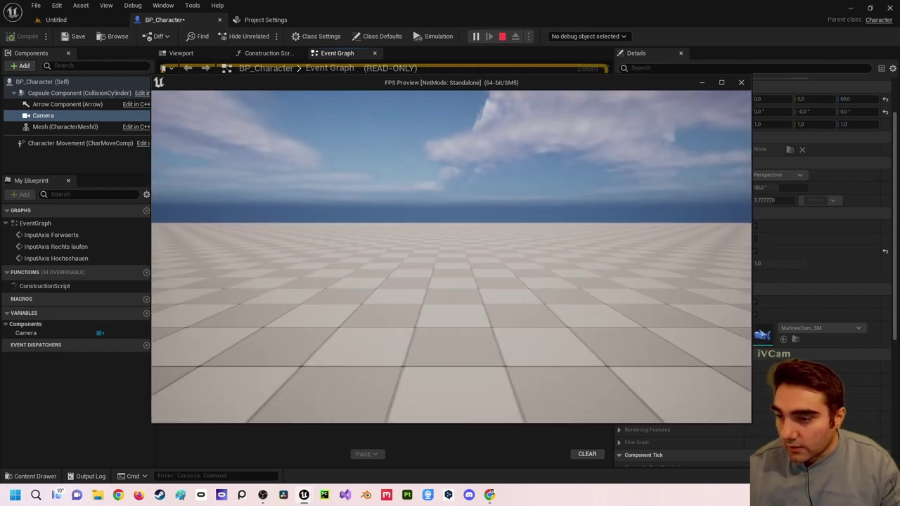
key(Escape)
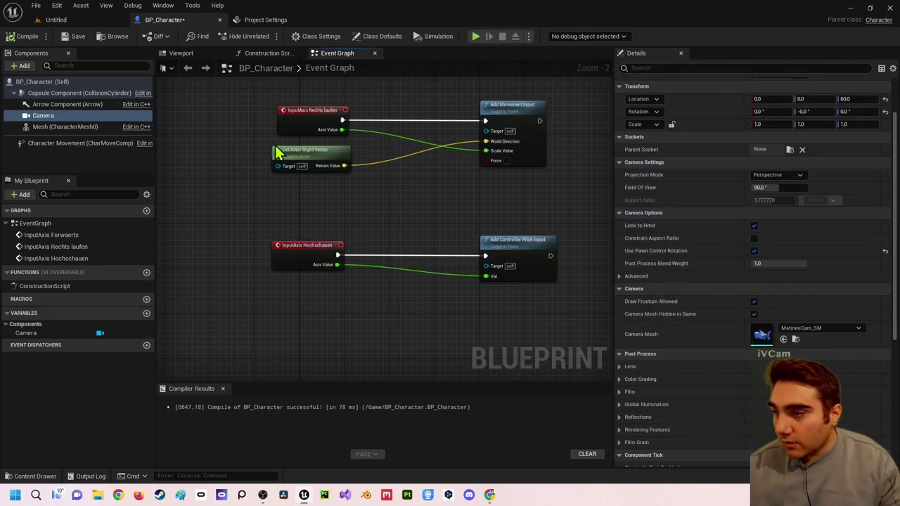
After reviewing the axis mappings, place an InputAxis links schauen event below the Hochschauen nodes.
right_drag(288, 247, 285, 203)
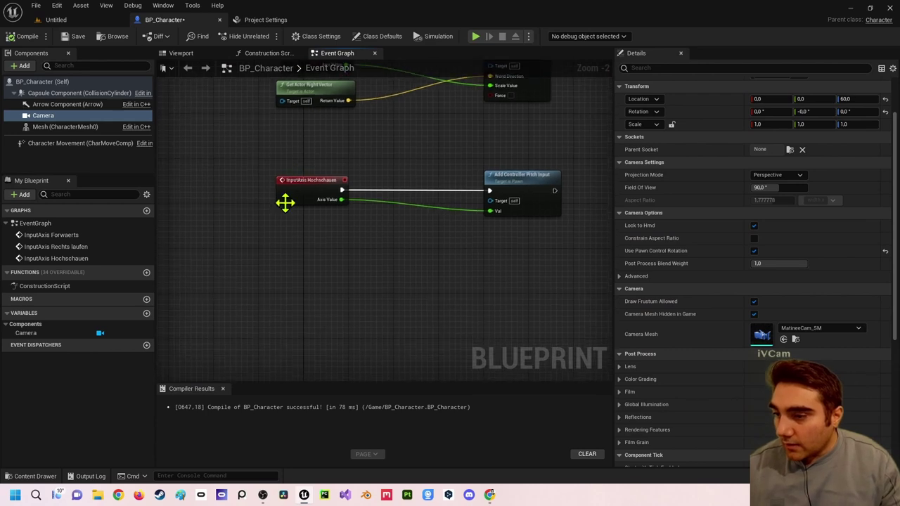
click(257, 21)
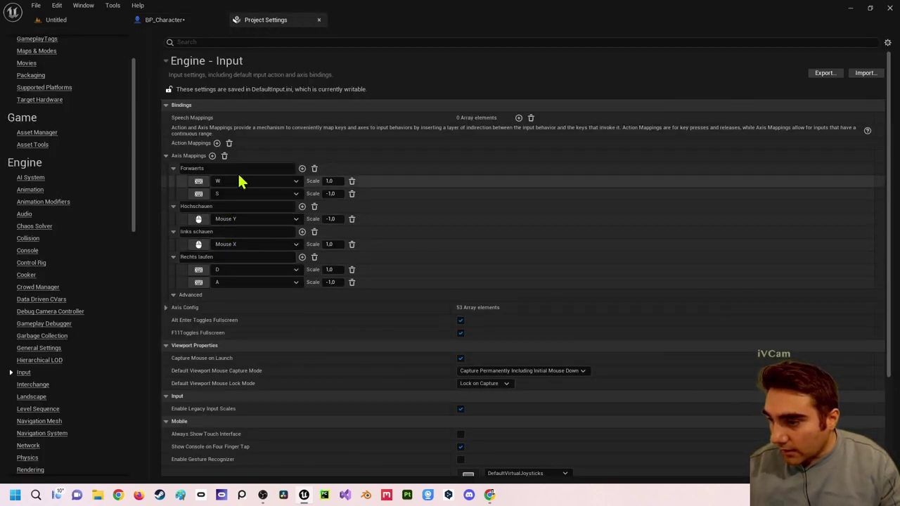
click(166, 20)
mouse_move(280, 244)
right_down()
mouse_move(280, 227)
mouse_move(285, 278)
right_up()
right_click(286, 279)
text(l)
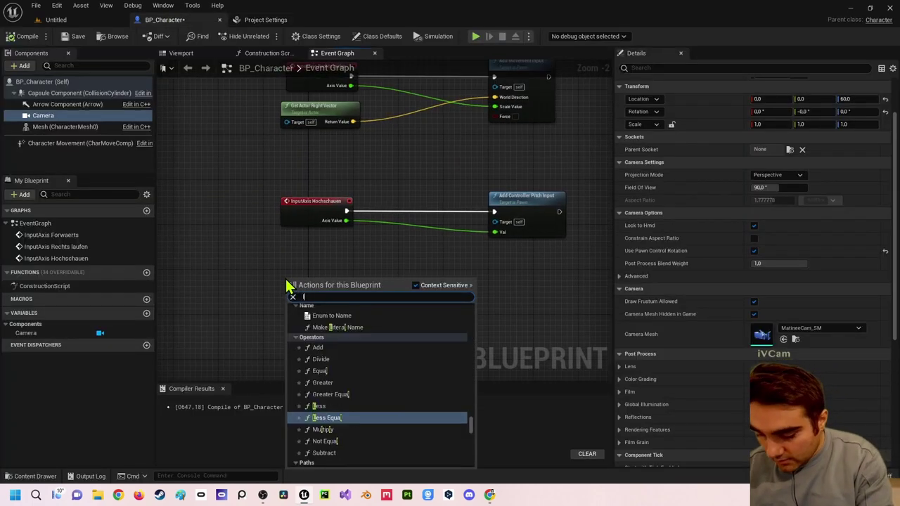
text(o)
key(Escape)
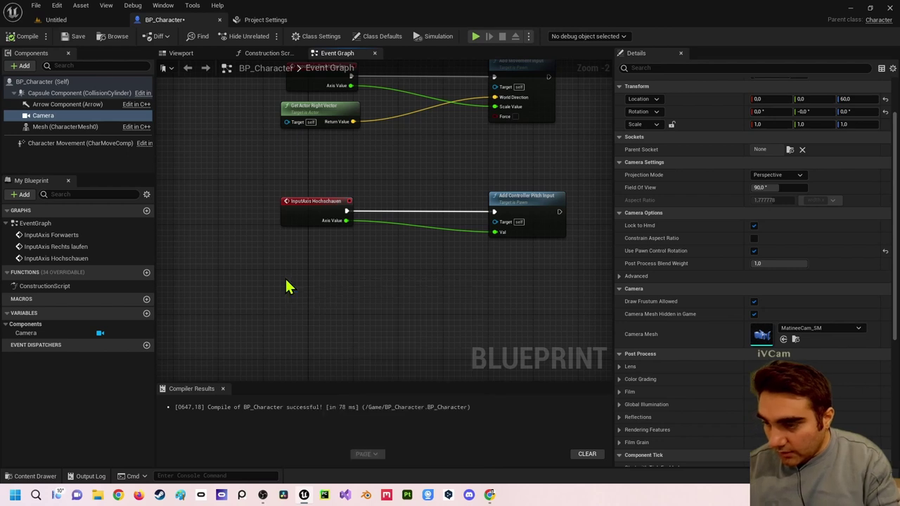
right_drag(340, 305, 275, 296)
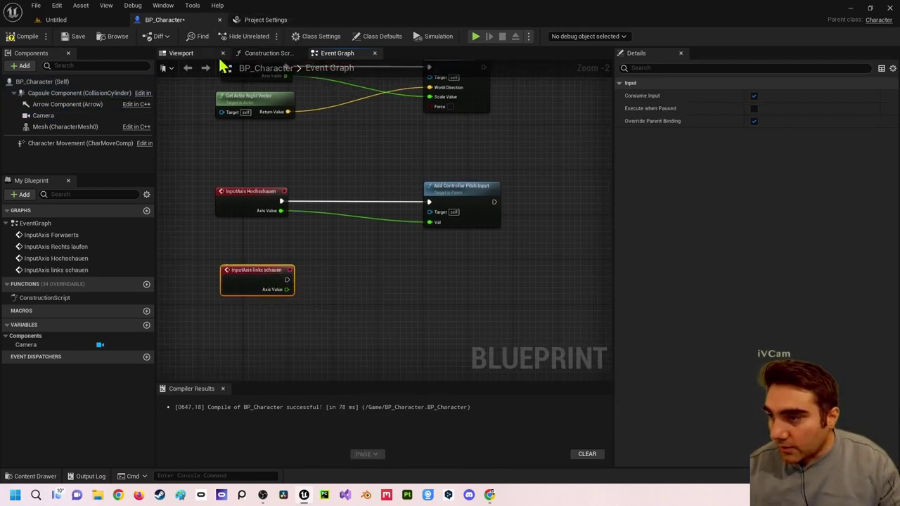
Swing the camera around its vertical axis in the viewport to preview the yaw look.
click(202, 62)
click(336, 242)
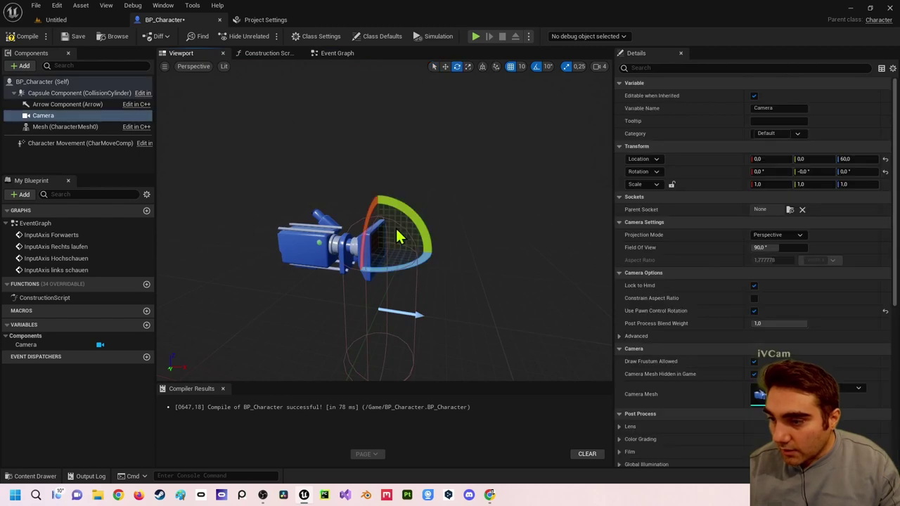
drag(393, 273, 429, 257)
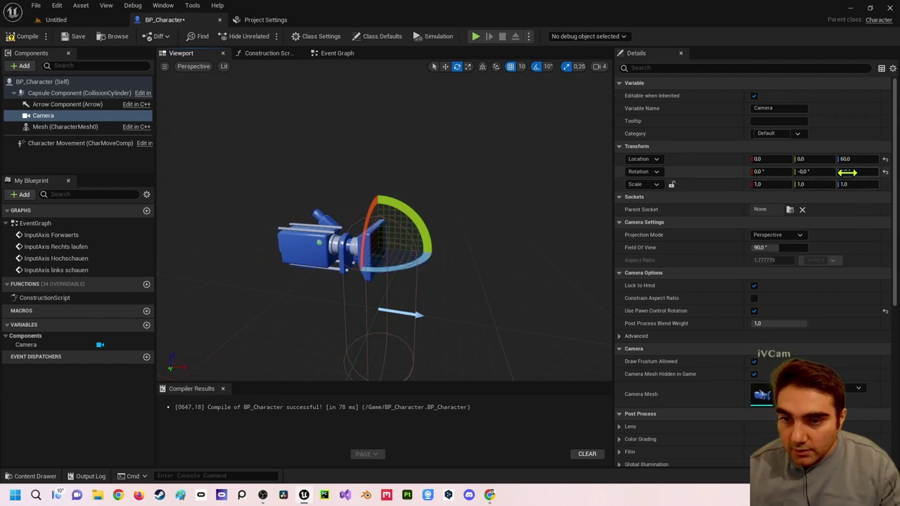
click(259, 21)
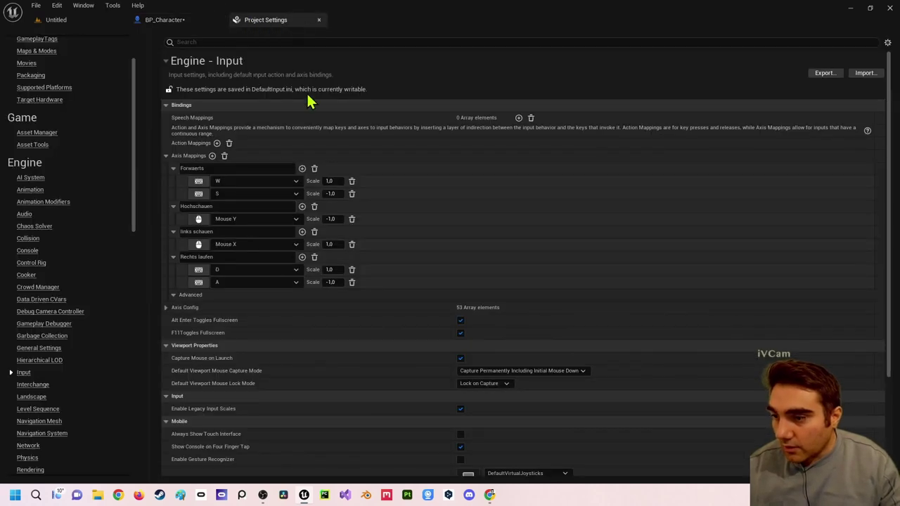
click(172, 21)
click(339, 54)
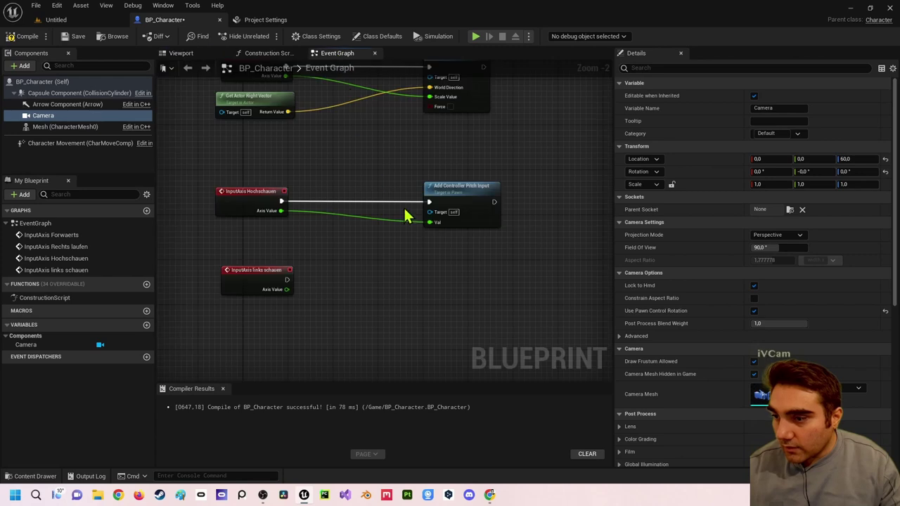
Wire links schauen's execution and Axis Value into Add Controller Yaw Input, then compile and play-test.
drag(296, 246, 441, 256)
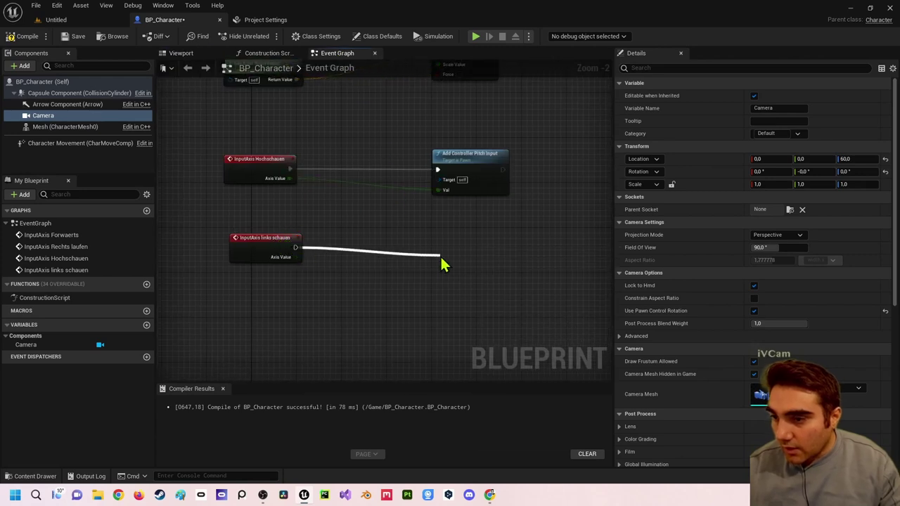
text(addcontro)
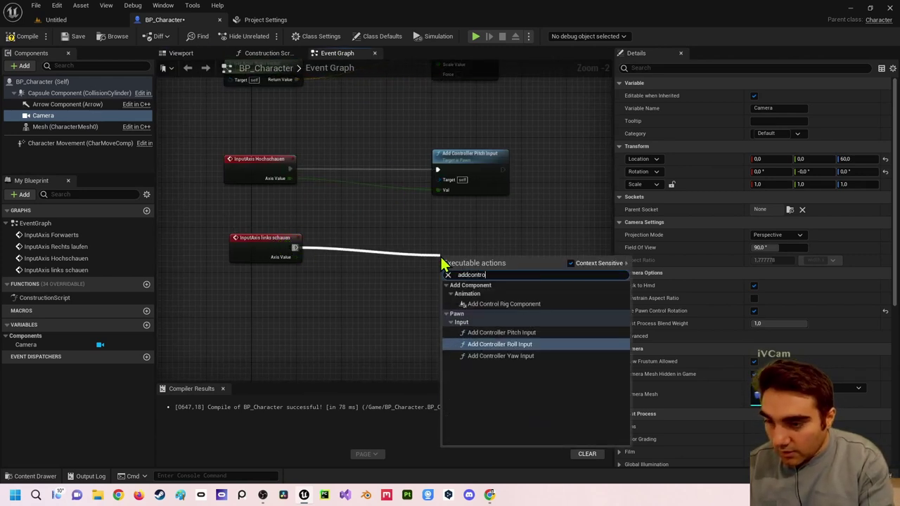
key(Down)
key(Return)
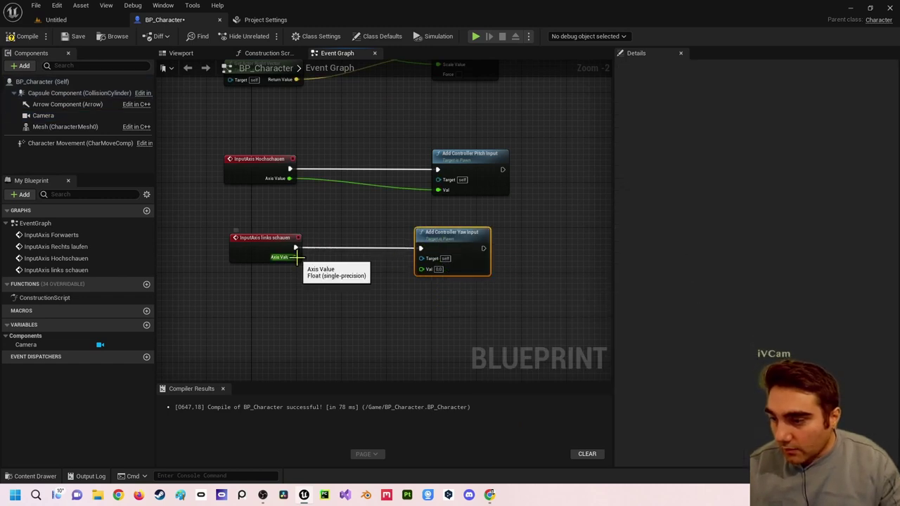
drag(294, 257, 420, 270)
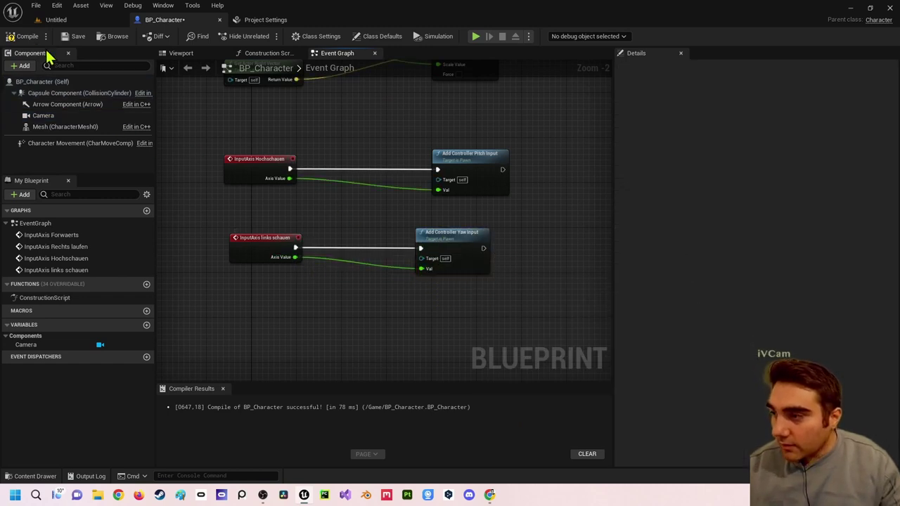
click(27, 36)
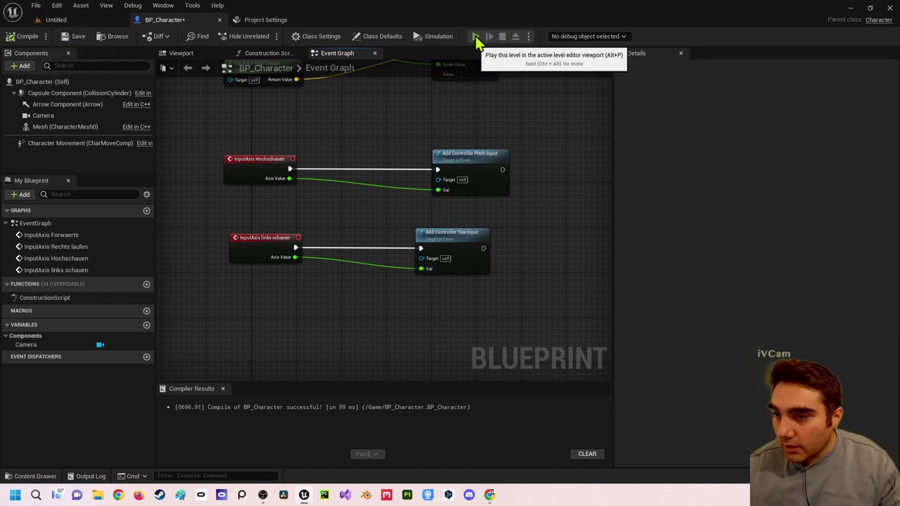
click(477, 36)
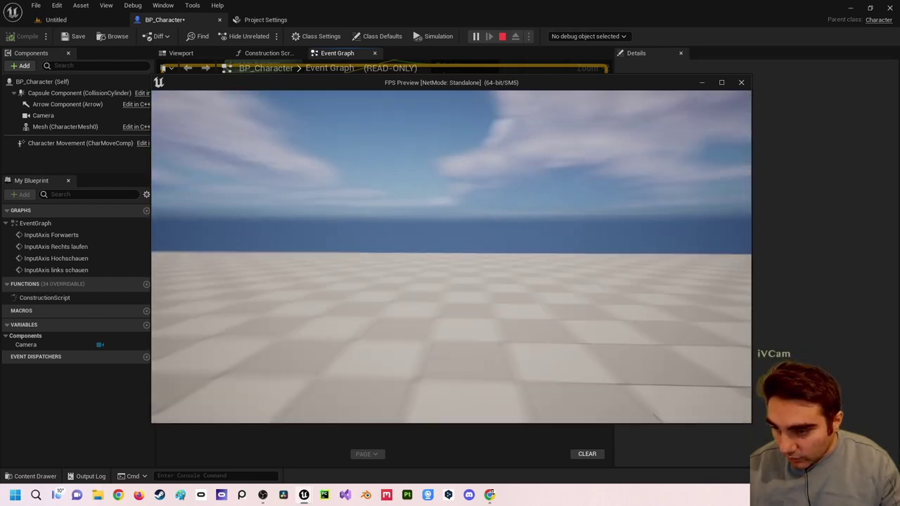
key(Escape)
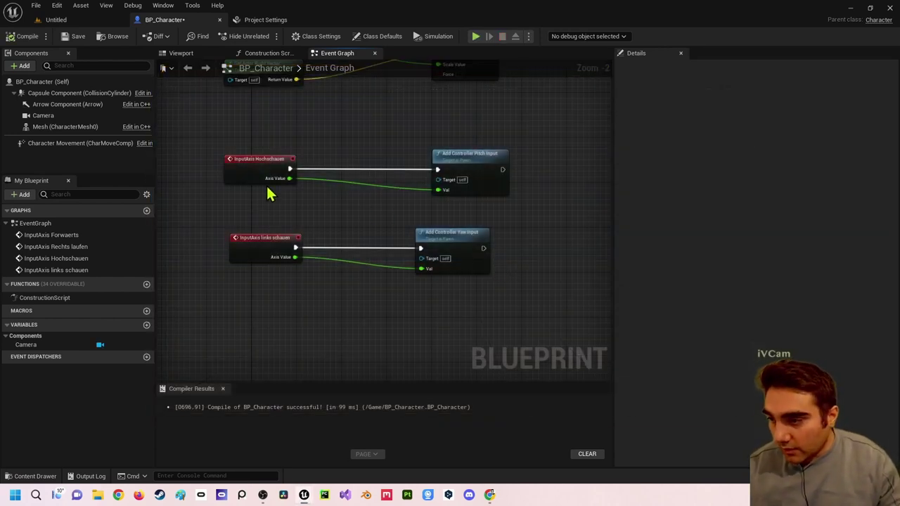
Insert a Multiply node scaling Hochschauen's Axis Value by 0.3 into the pitch input's Val.
drag(290, 178, 332, 200)
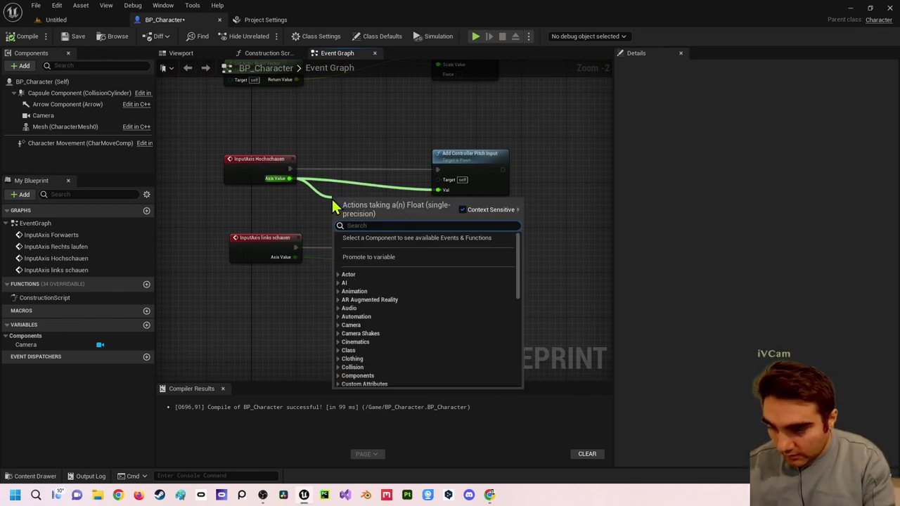
text(*)
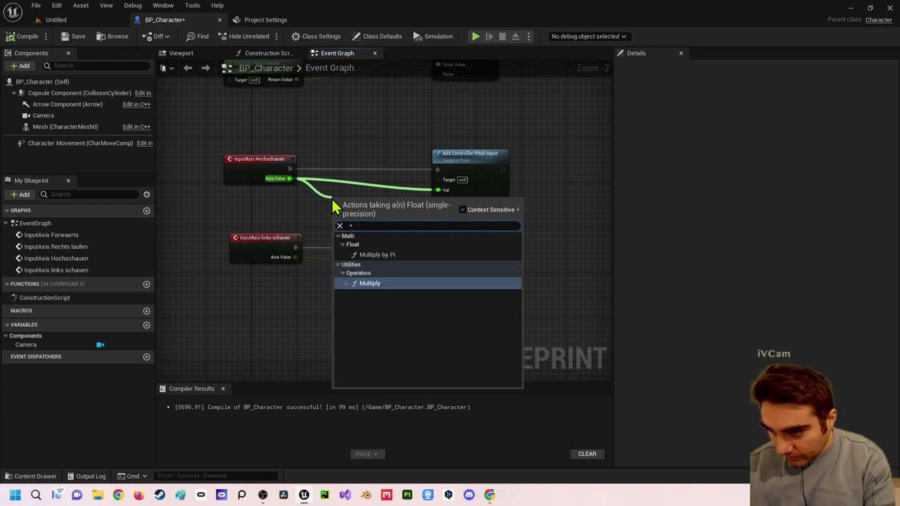
key(Return)
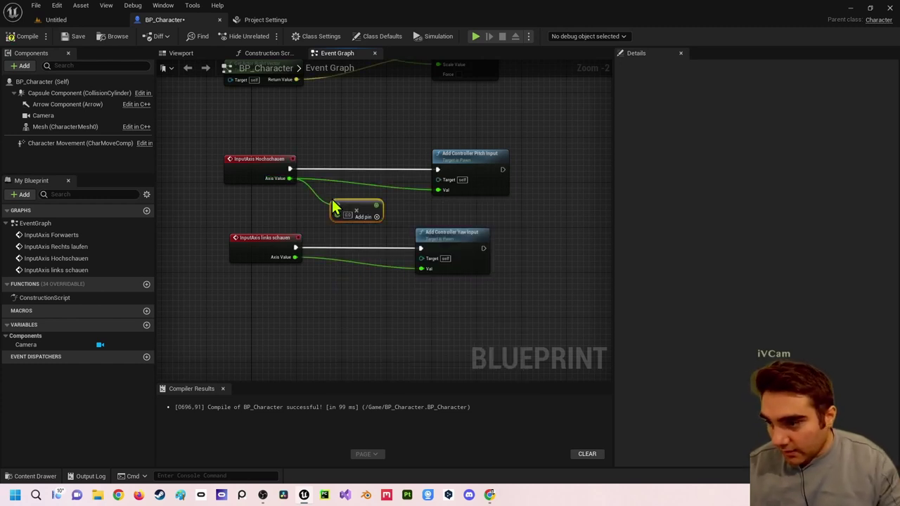
drag(377, 205, 439, 190)
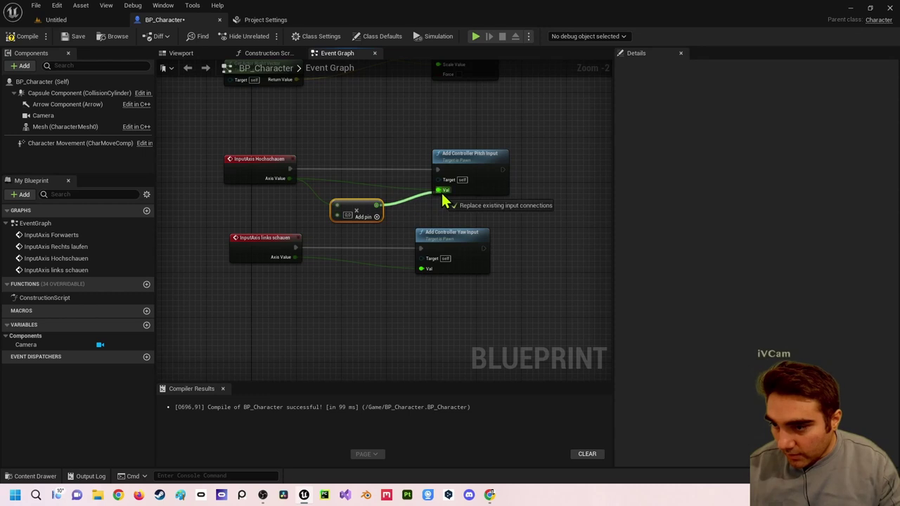
drag(349, 205, 355, 195)
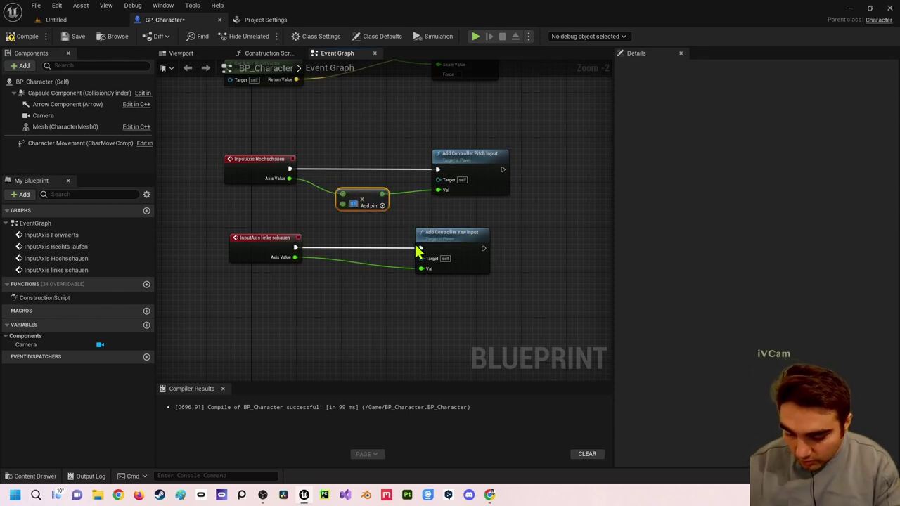
key(BackSpace)
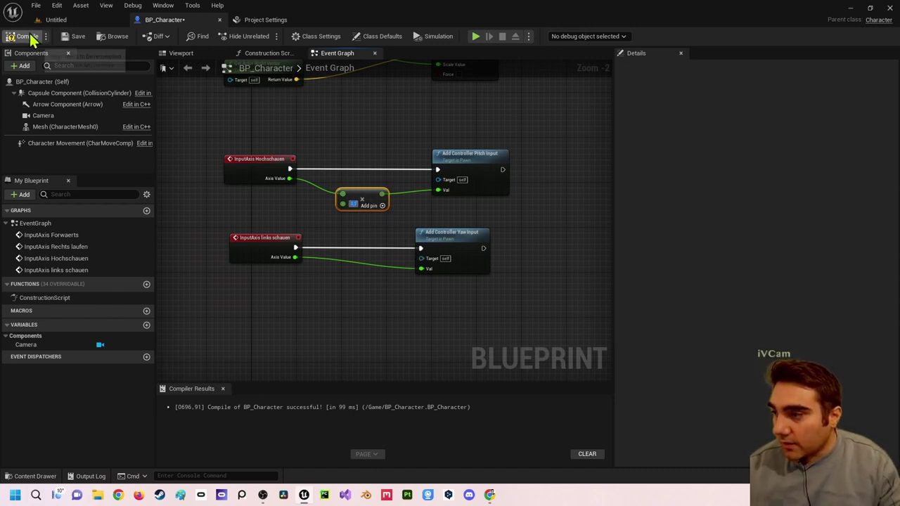
Compile and play-test the scaled mouse look twice.
click(28, 36)
click(476, 39)
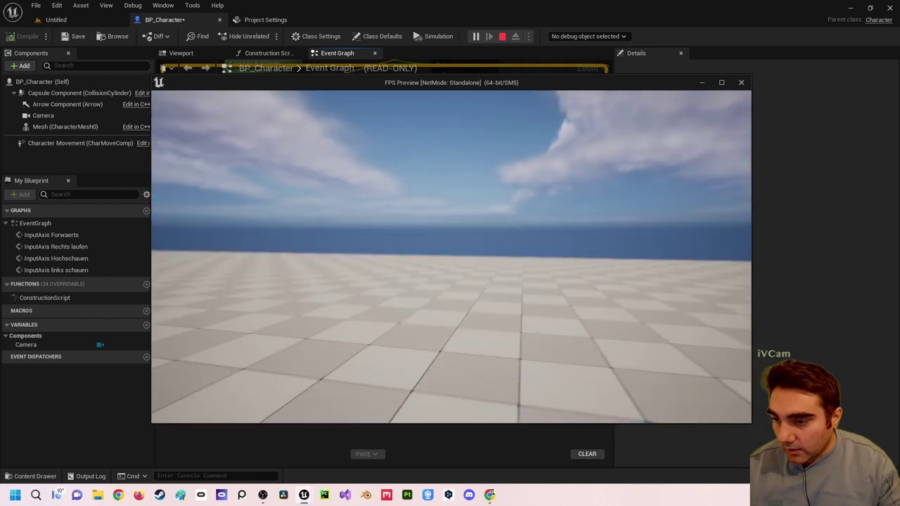
key(Escape)
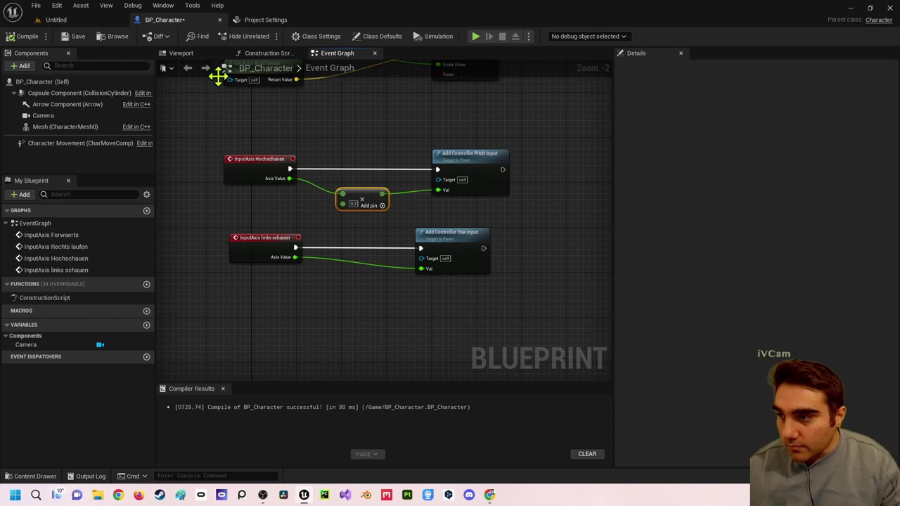
click(21, 36)
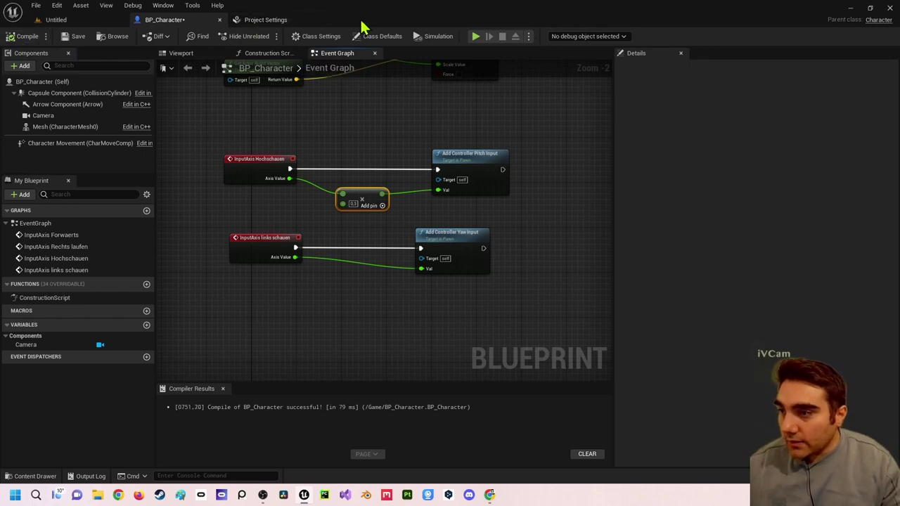
click(475, 37)
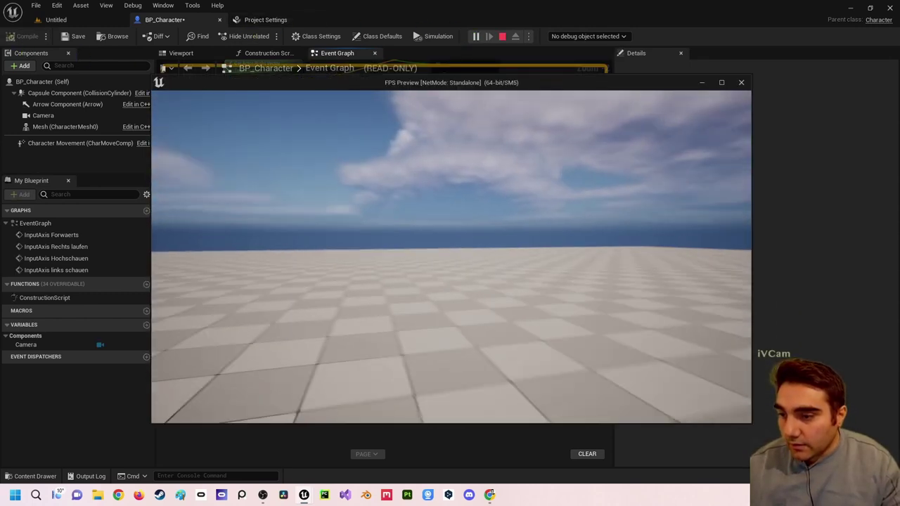
key(Escape)
Check the level and content browser, then return to BP_Character's event graph.
click(59, 19)
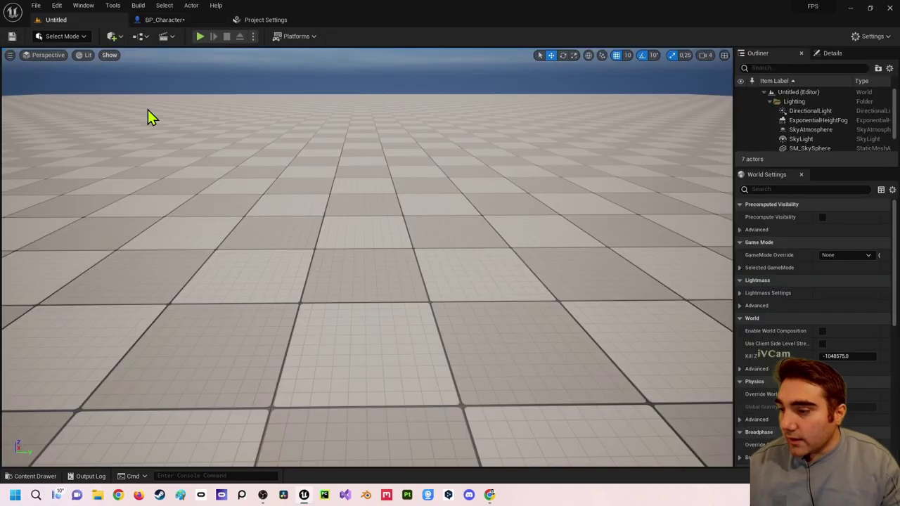
key(ctrl+space)
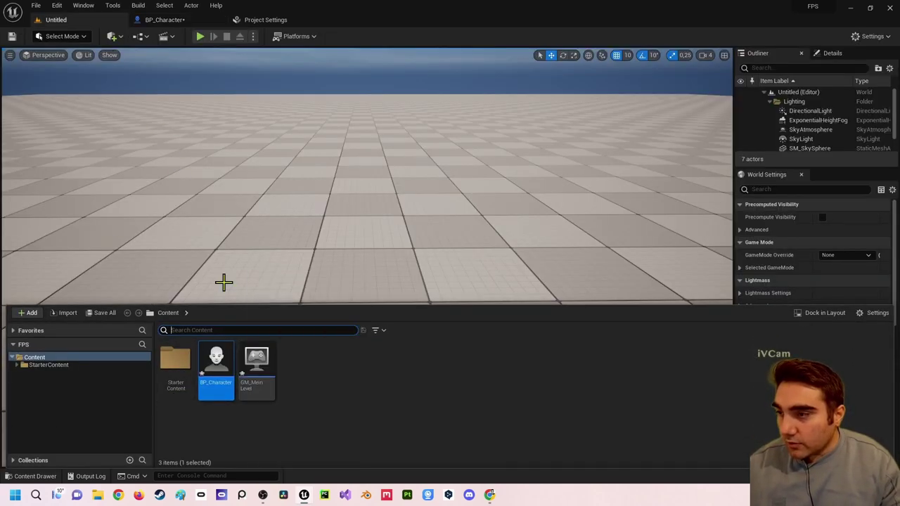
click(167, 20)
scroll(323, 274, down, 1)
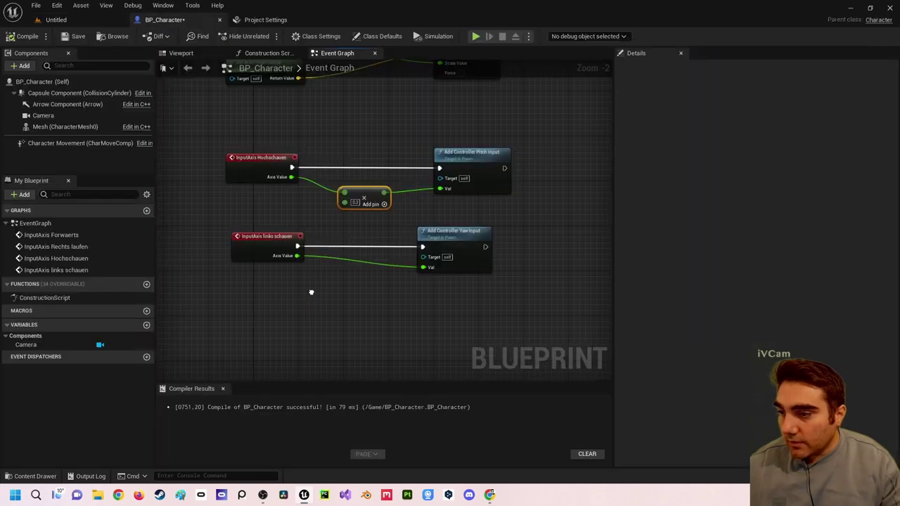
right_drag(322, 274, 335, 234)
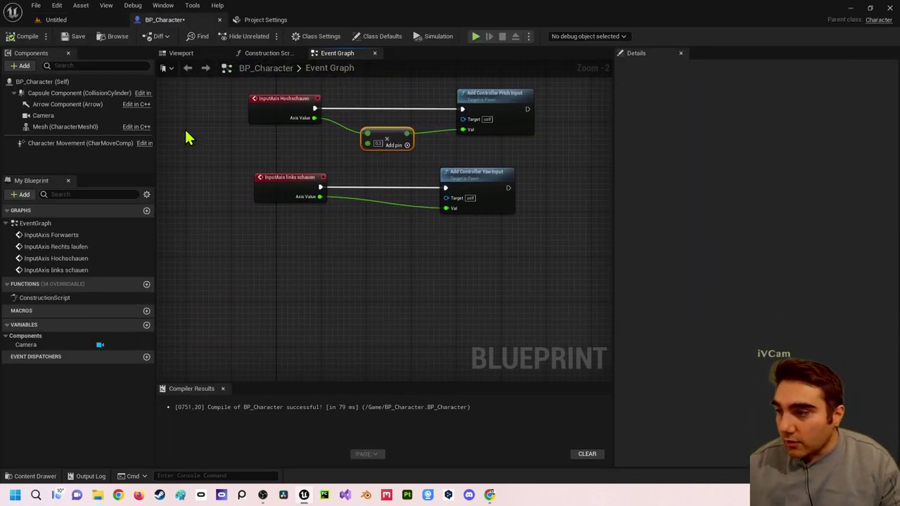
In Project Settings > Input, add a Springen action mapping bound to Space Bar, then return to BP_Character.
click(269, 21)
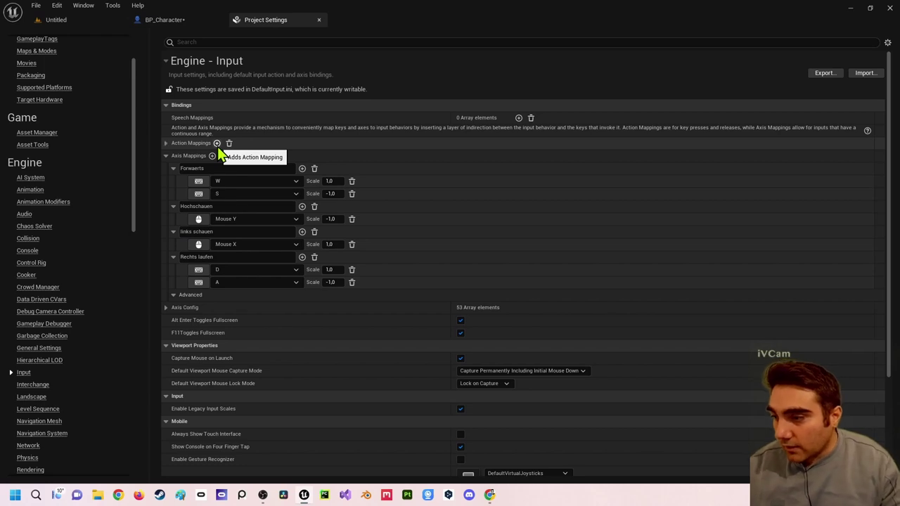
click(218, 145)
text(Springen)
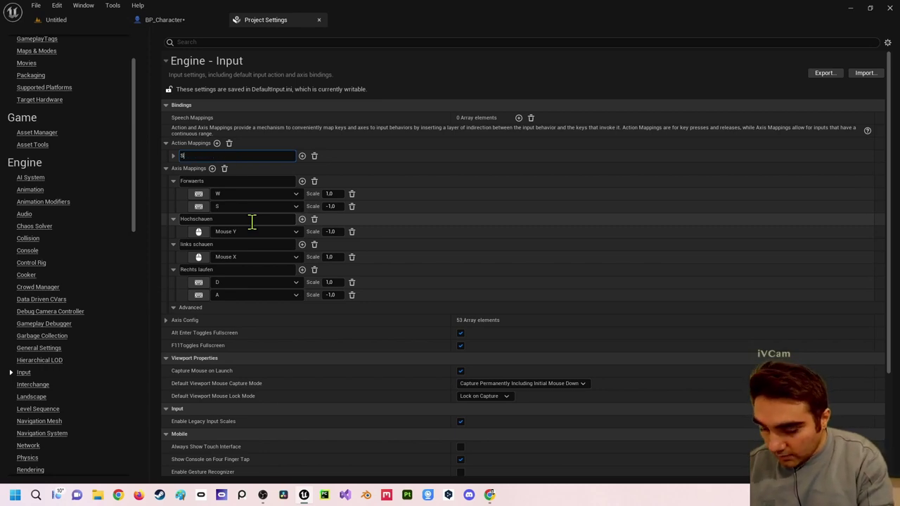
key(Return)
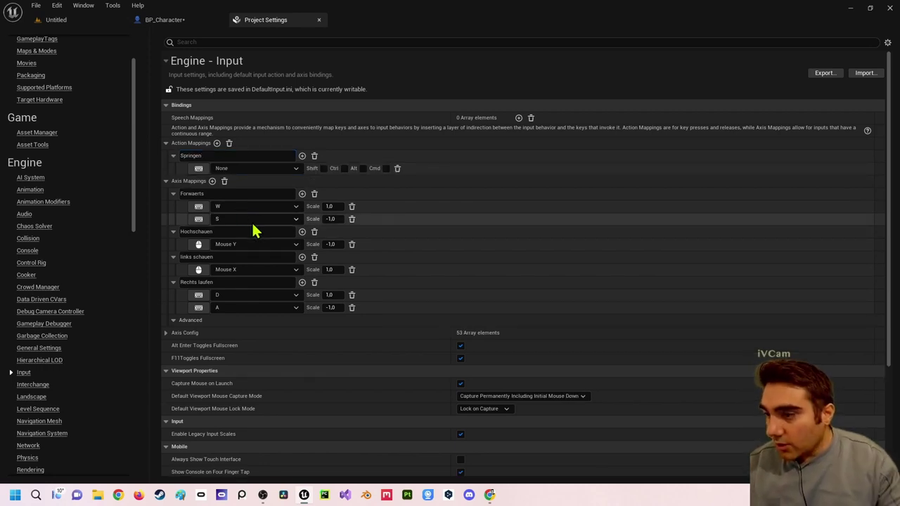
key(space)
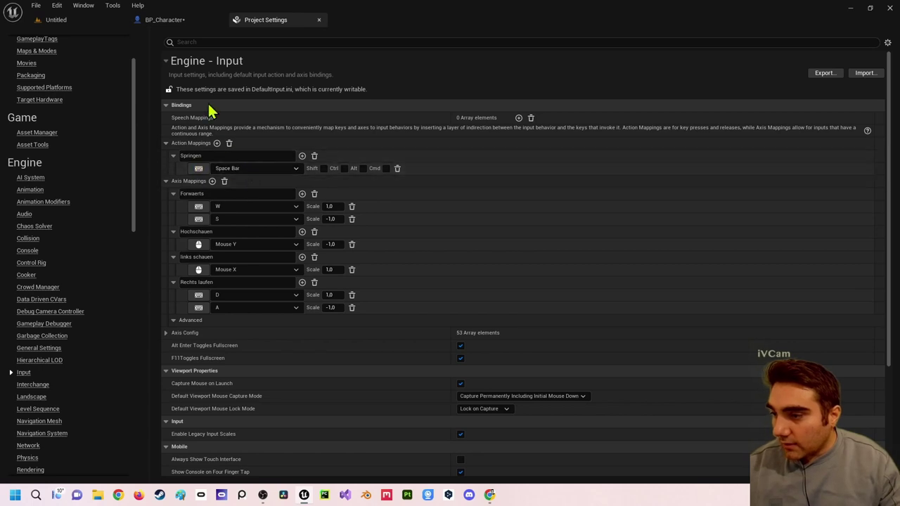
click(184, 21)
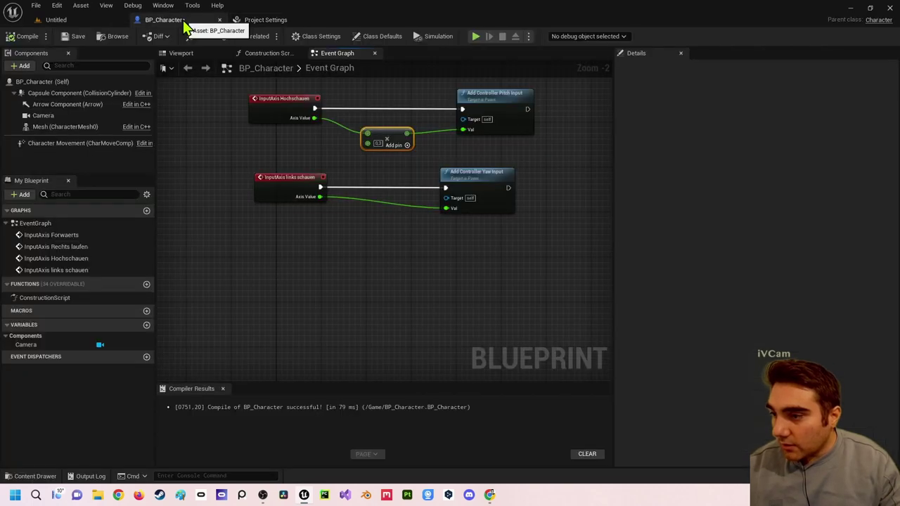
Add an InputAction Springen event with Pressed wired to Jump and Released to Stop Jumping.
right_click(261, 261)
text(springen)
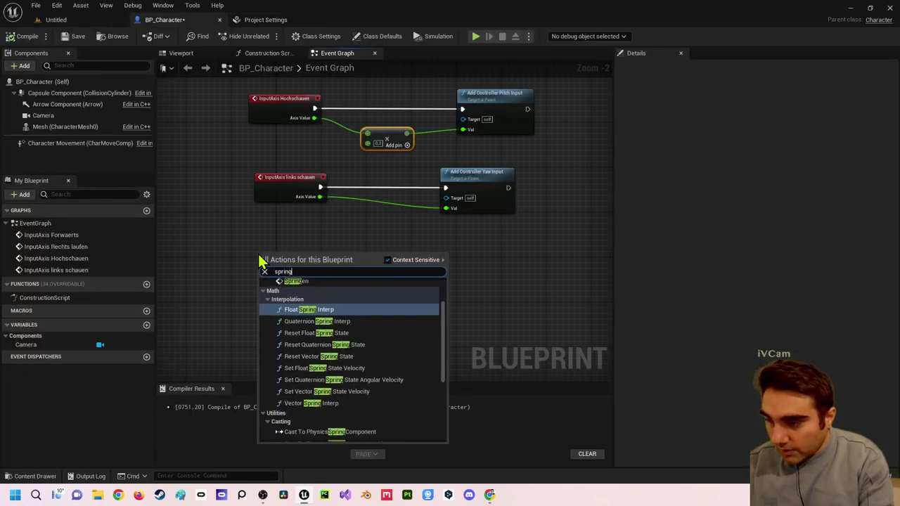
key(Return)
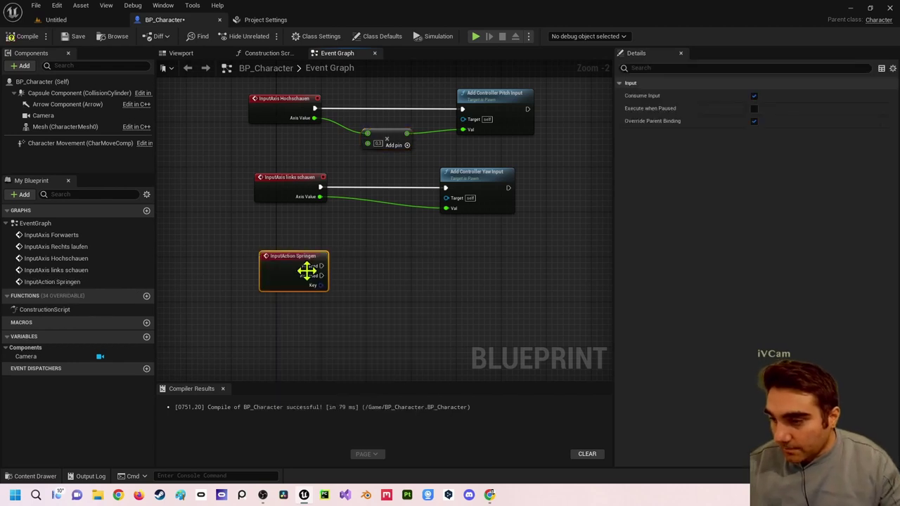
mouse_move(322, 266)
mouse_down()
mouse_move(347, 270)
mouse_move(399, 246)
mouse_up()
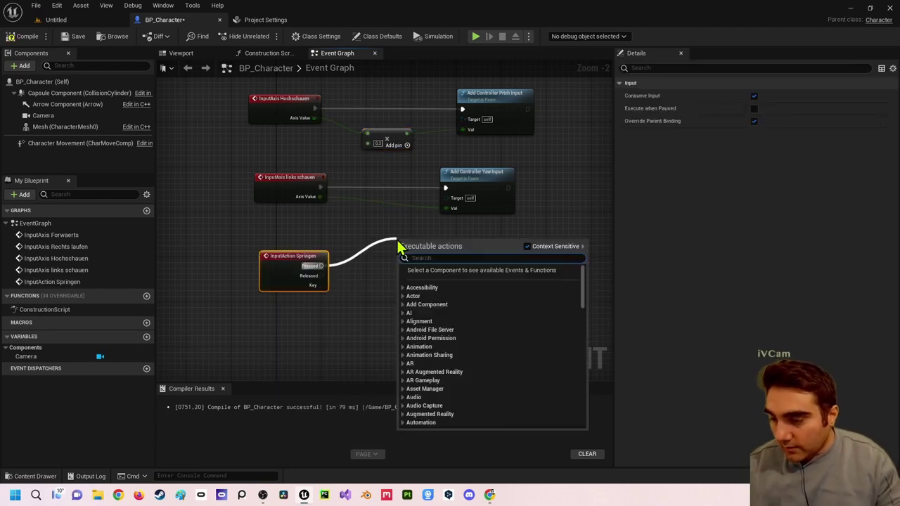
text(jump)
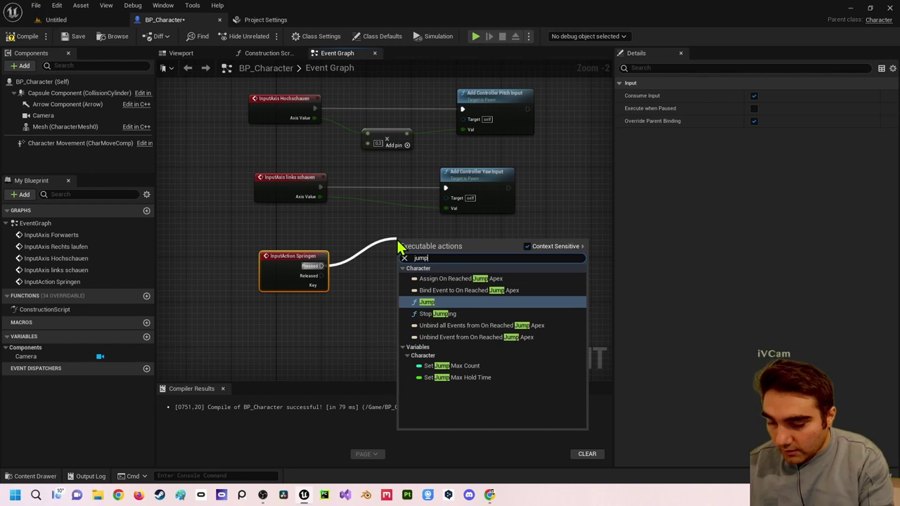
key(Return)
drag(325, 274, 393, 332)
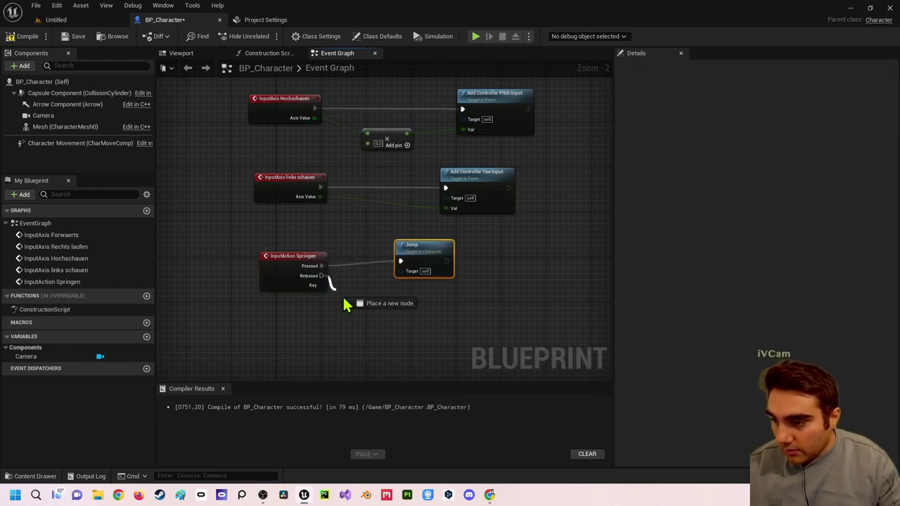
text(stop)
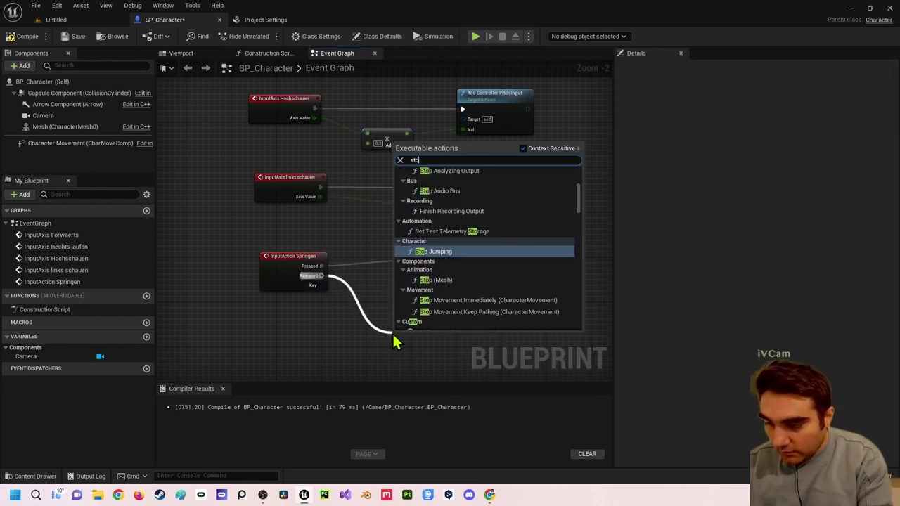
key(Return)
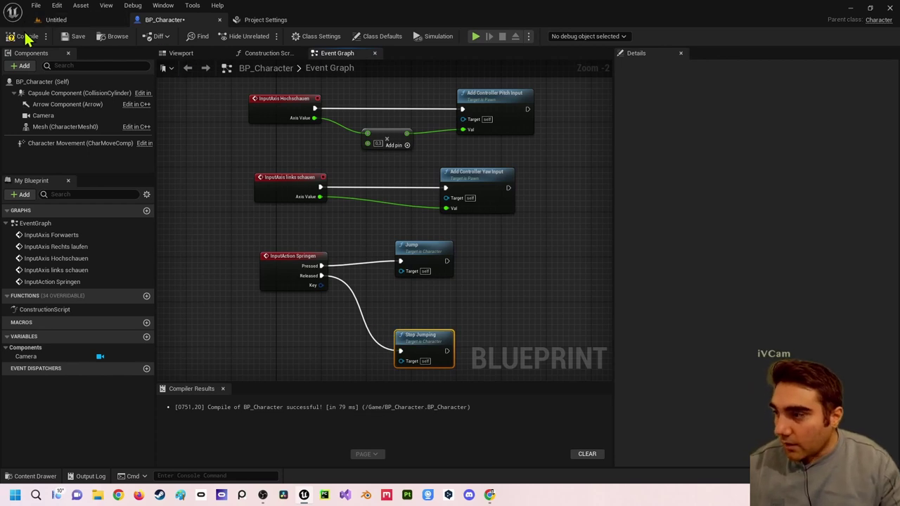
Compile the blueprint, play-test the jump, then go back to the Untitled level.
click(27, 37)
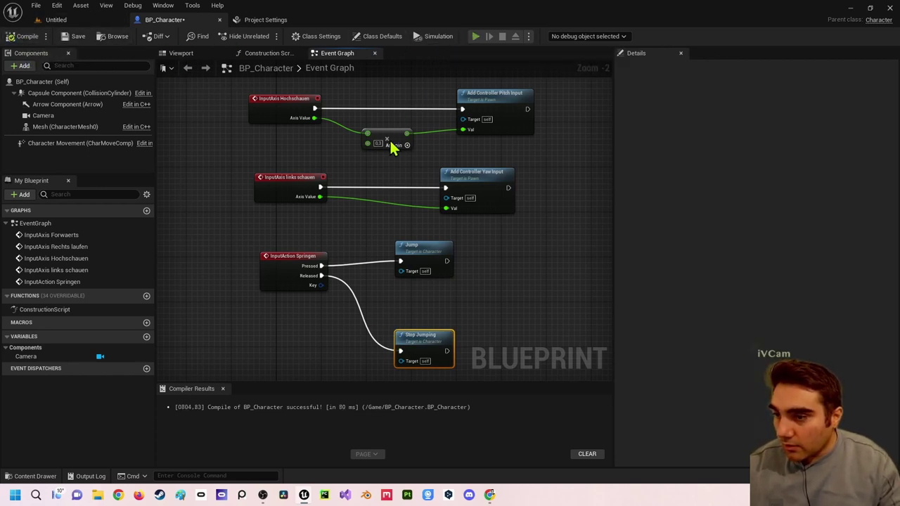
key(alt+p)
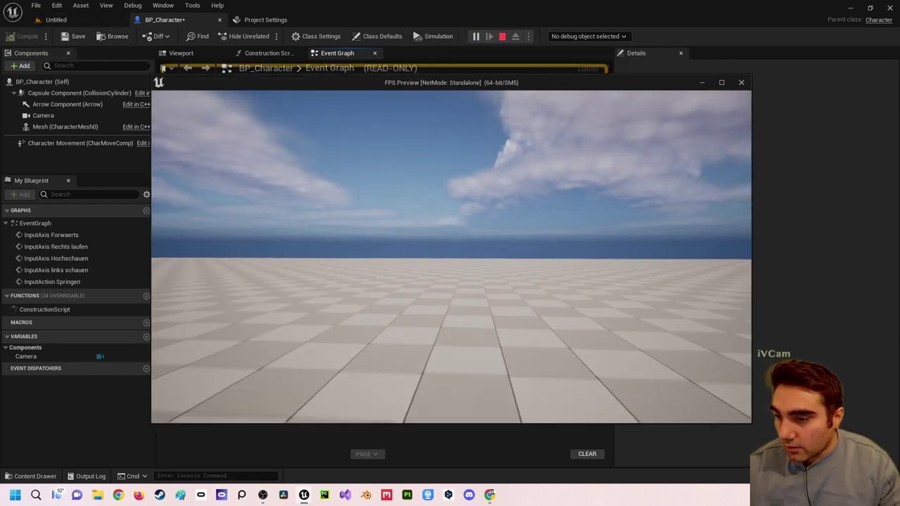
key(Escape)
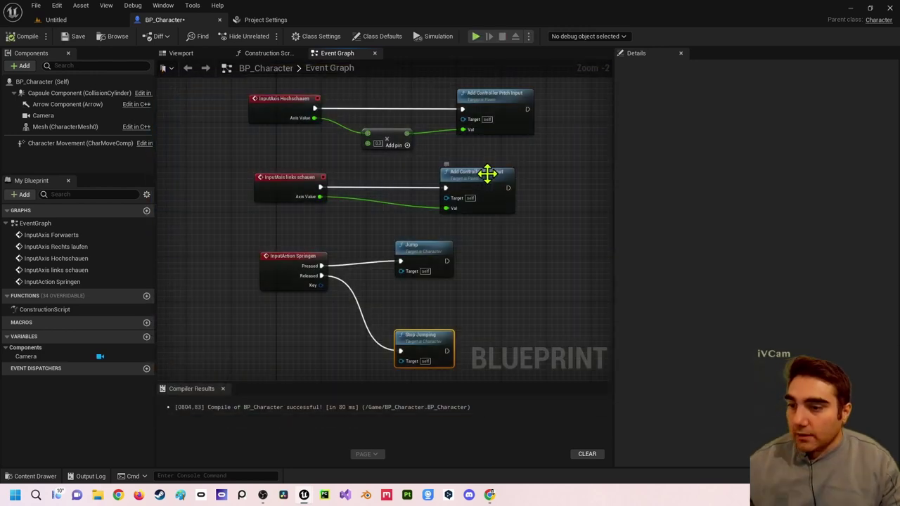
click(49, 20)
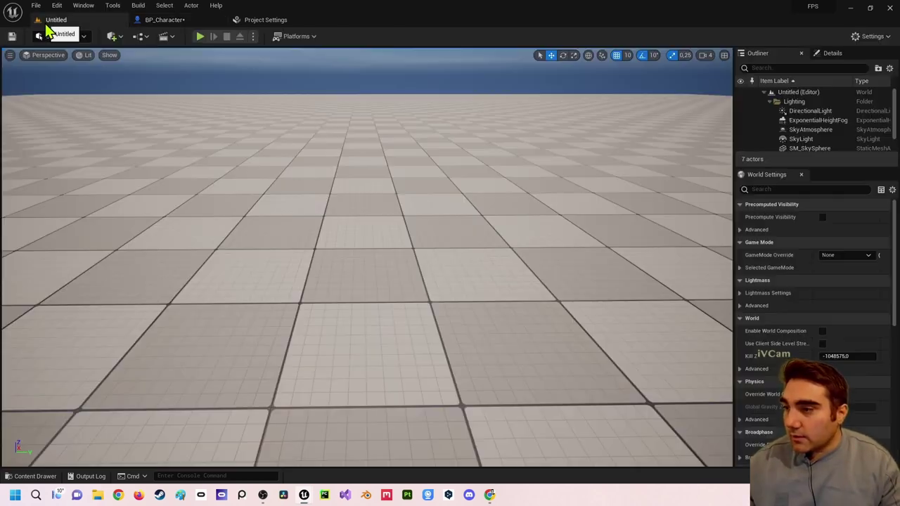
key(ctrl+space)
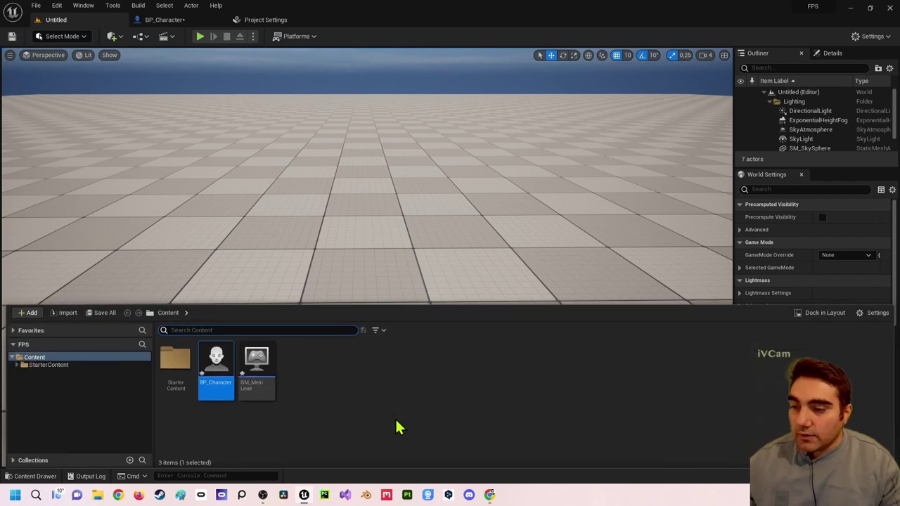